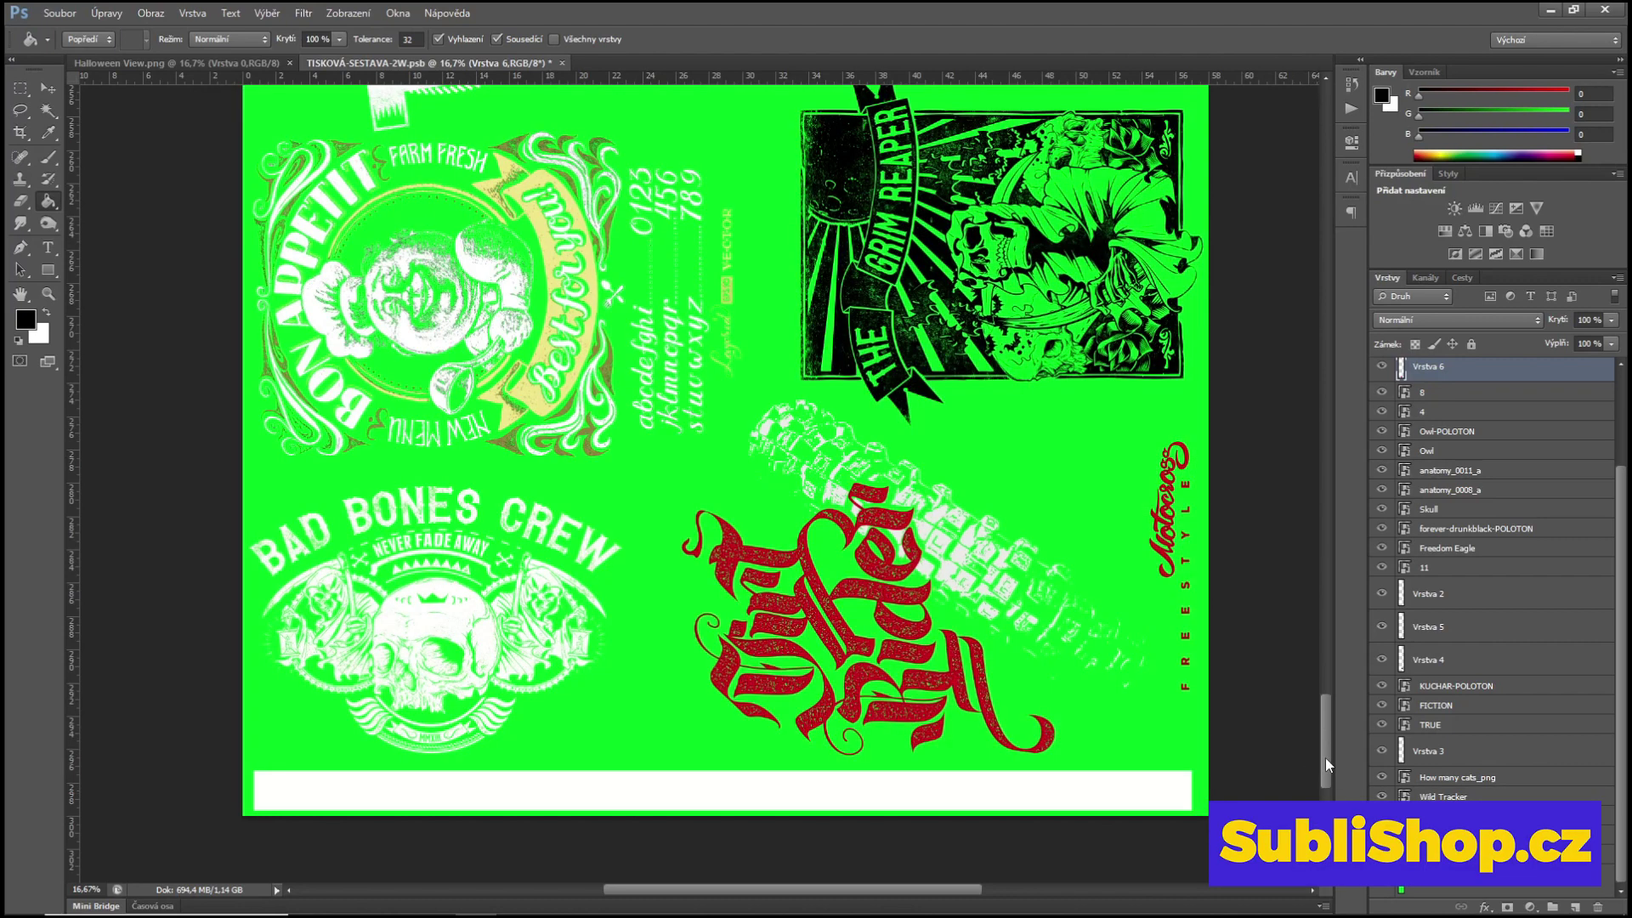
Step: Examine the designs in the TISKOVÁ-SESTAVA-2W.psb print layout, from its lower end up to an overview of the upper part
{"action": "left_click_drag", "start_coordinate": [1325, 757], "coordinate": [1324, 752]}
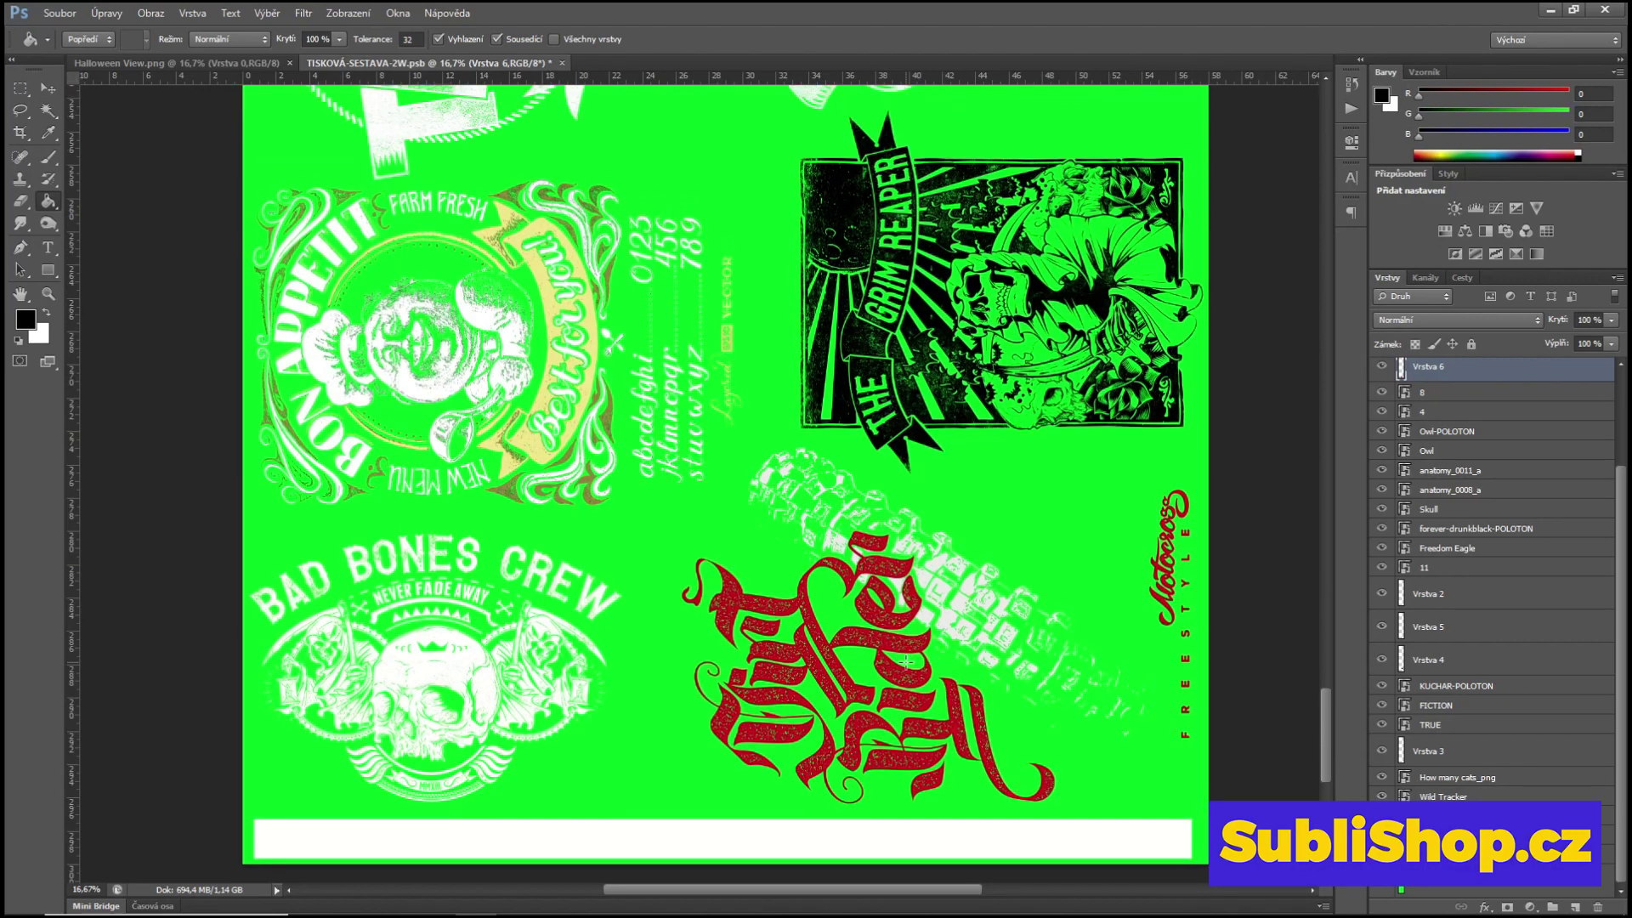
{"action": "scroll", "coordinate": [878, 658], "scroll_direction": "up", "scroll_amount": 3}
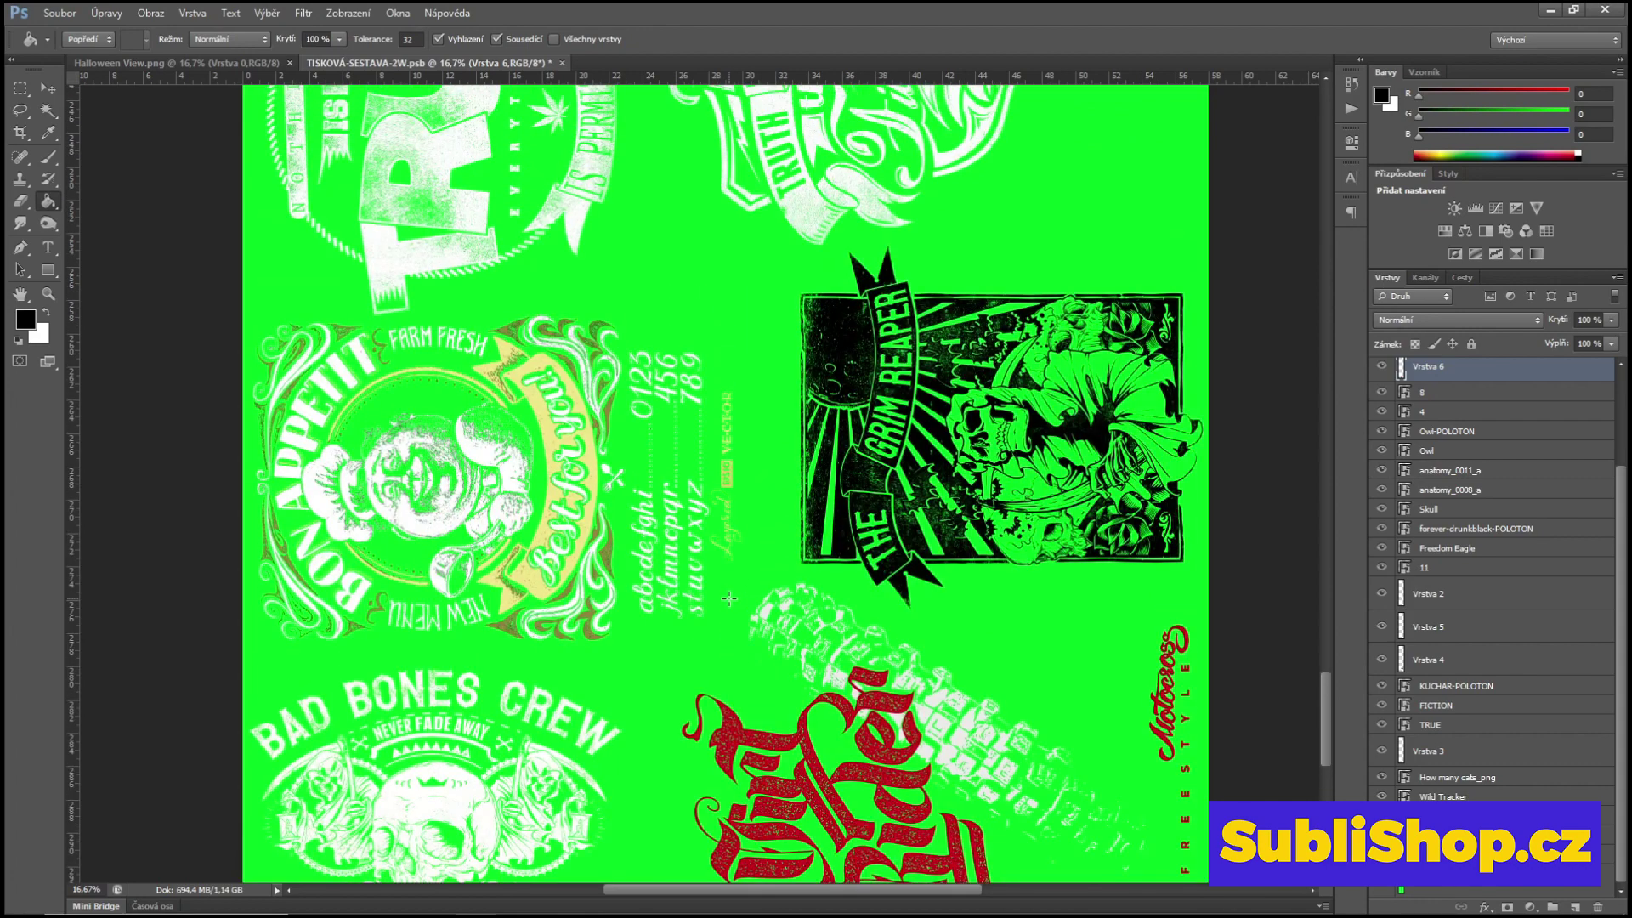
{"action": "scroll", "coordinate": [731, 603], "scroll_direction": "up", "scroll_amount": 2}
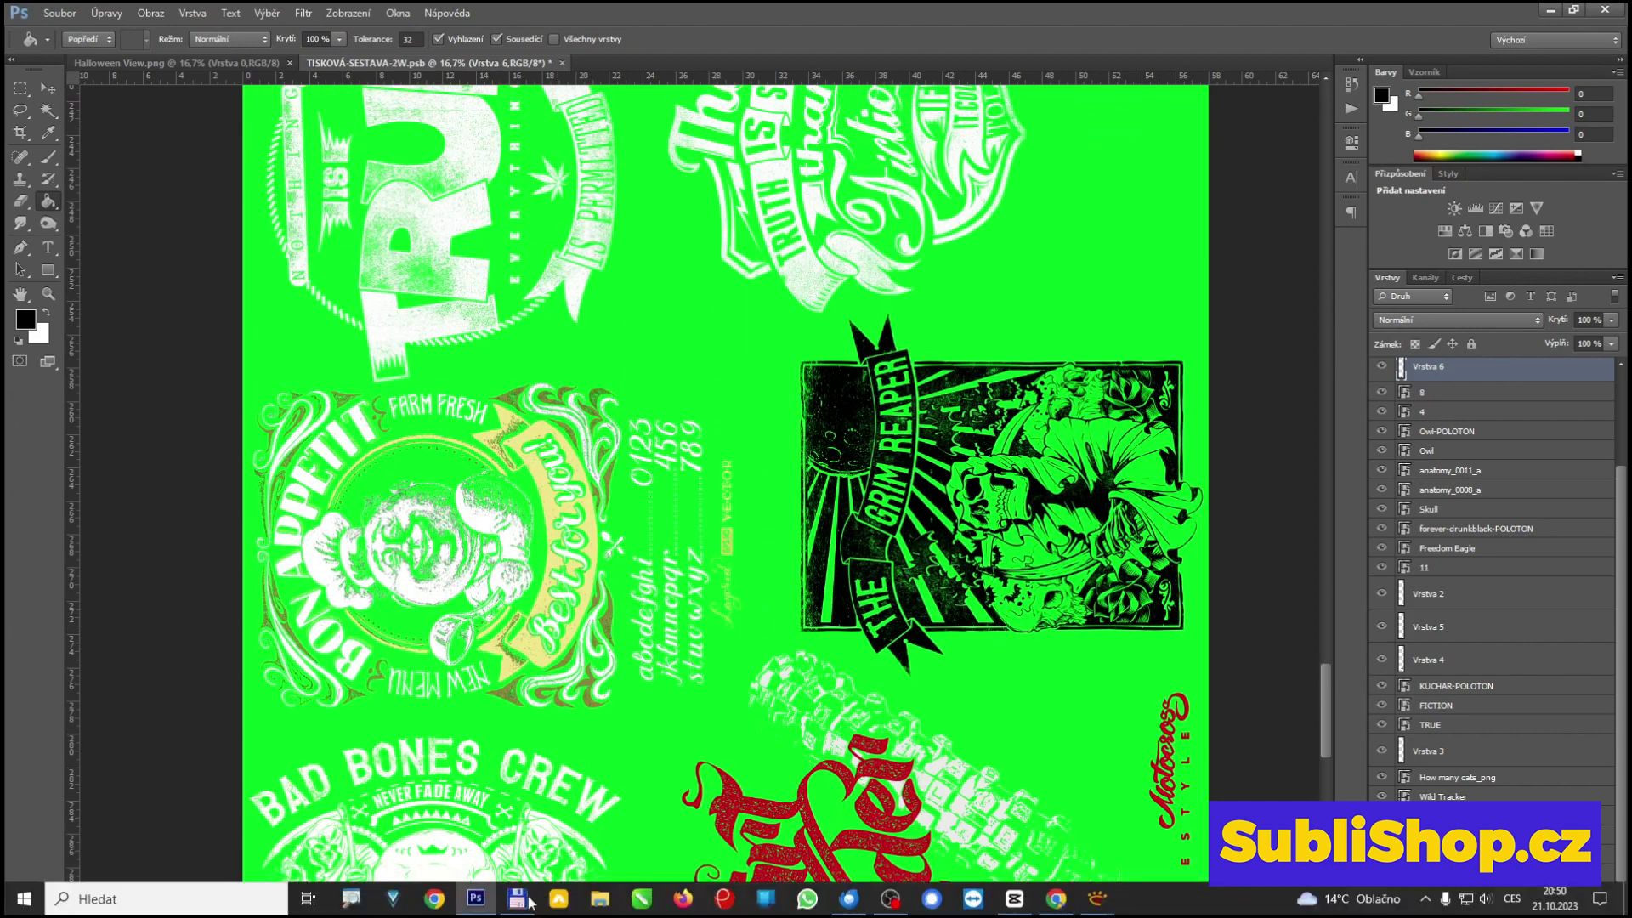
{"action": "scroll", "coordinate": [584, 689], "scroll_direction": "up", "scroll_amount": 3}
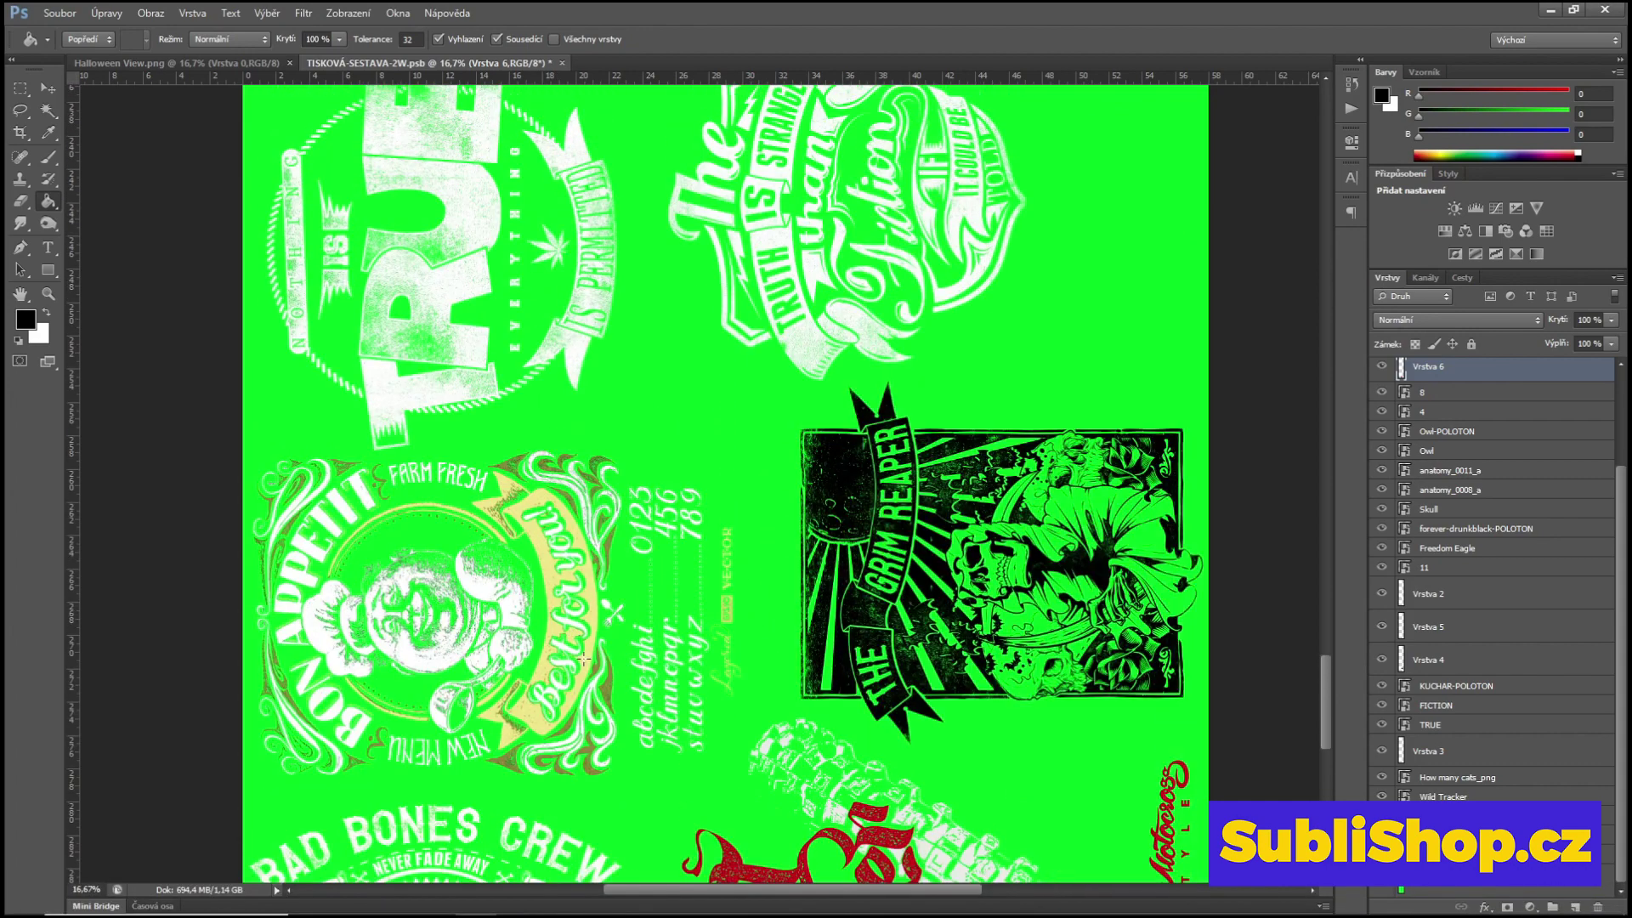
{"action": "left_click_drag", "start_coordinate": [1324, 690], "coordinate": [1324, 220]}
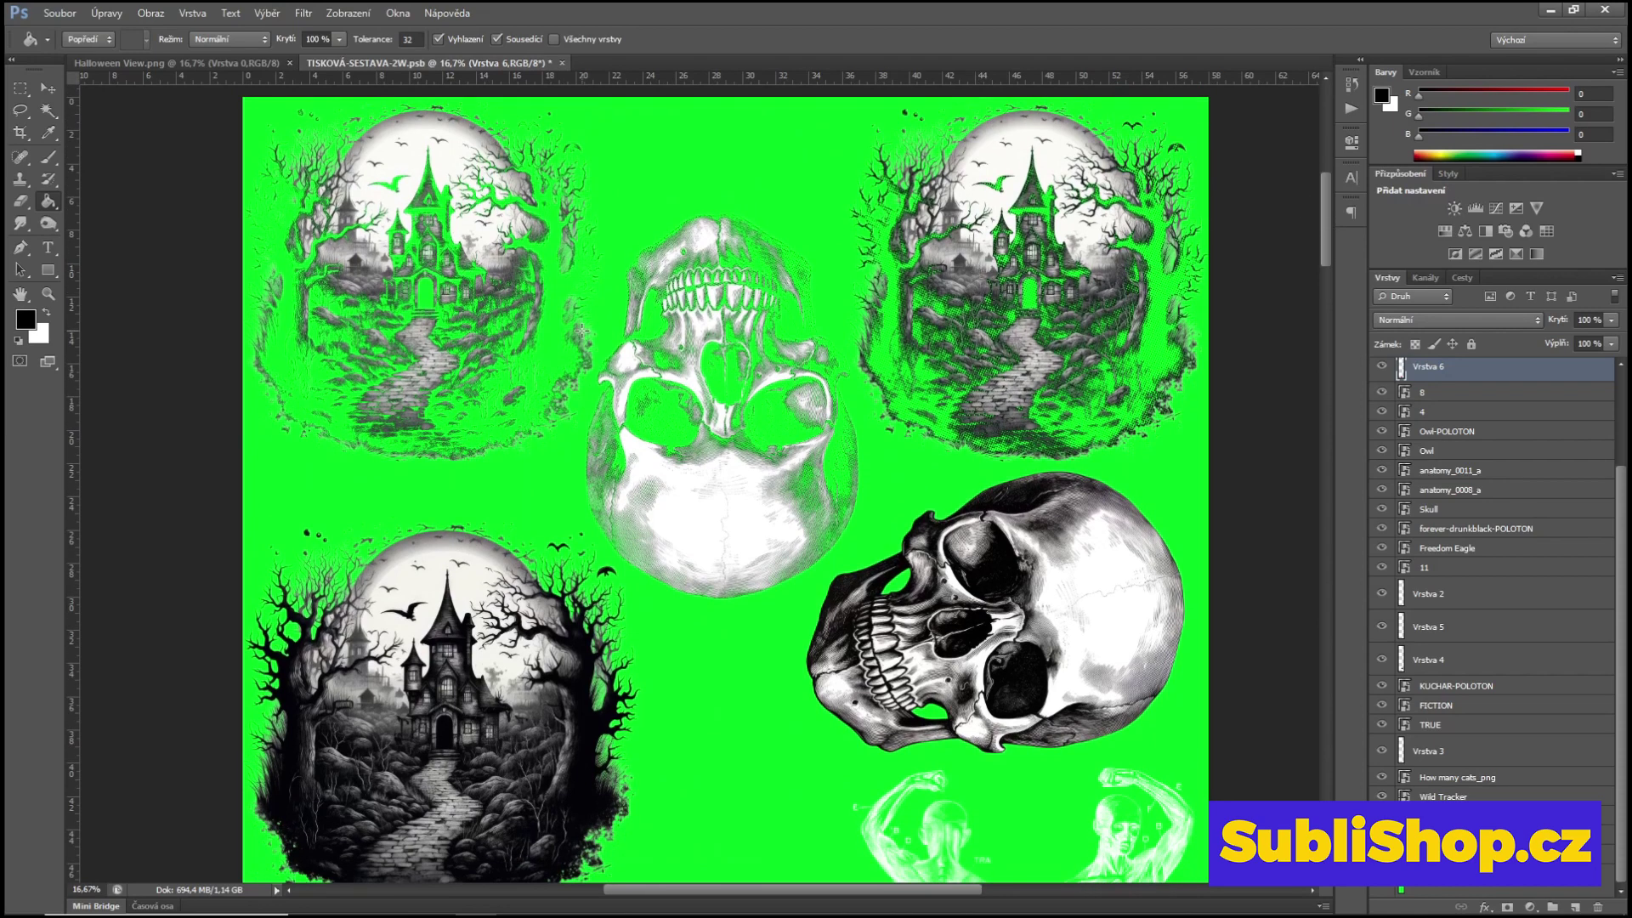
{"action": "left_click_drag", "start_coordinate": [685, 367], "coordinate": [698, 408]}
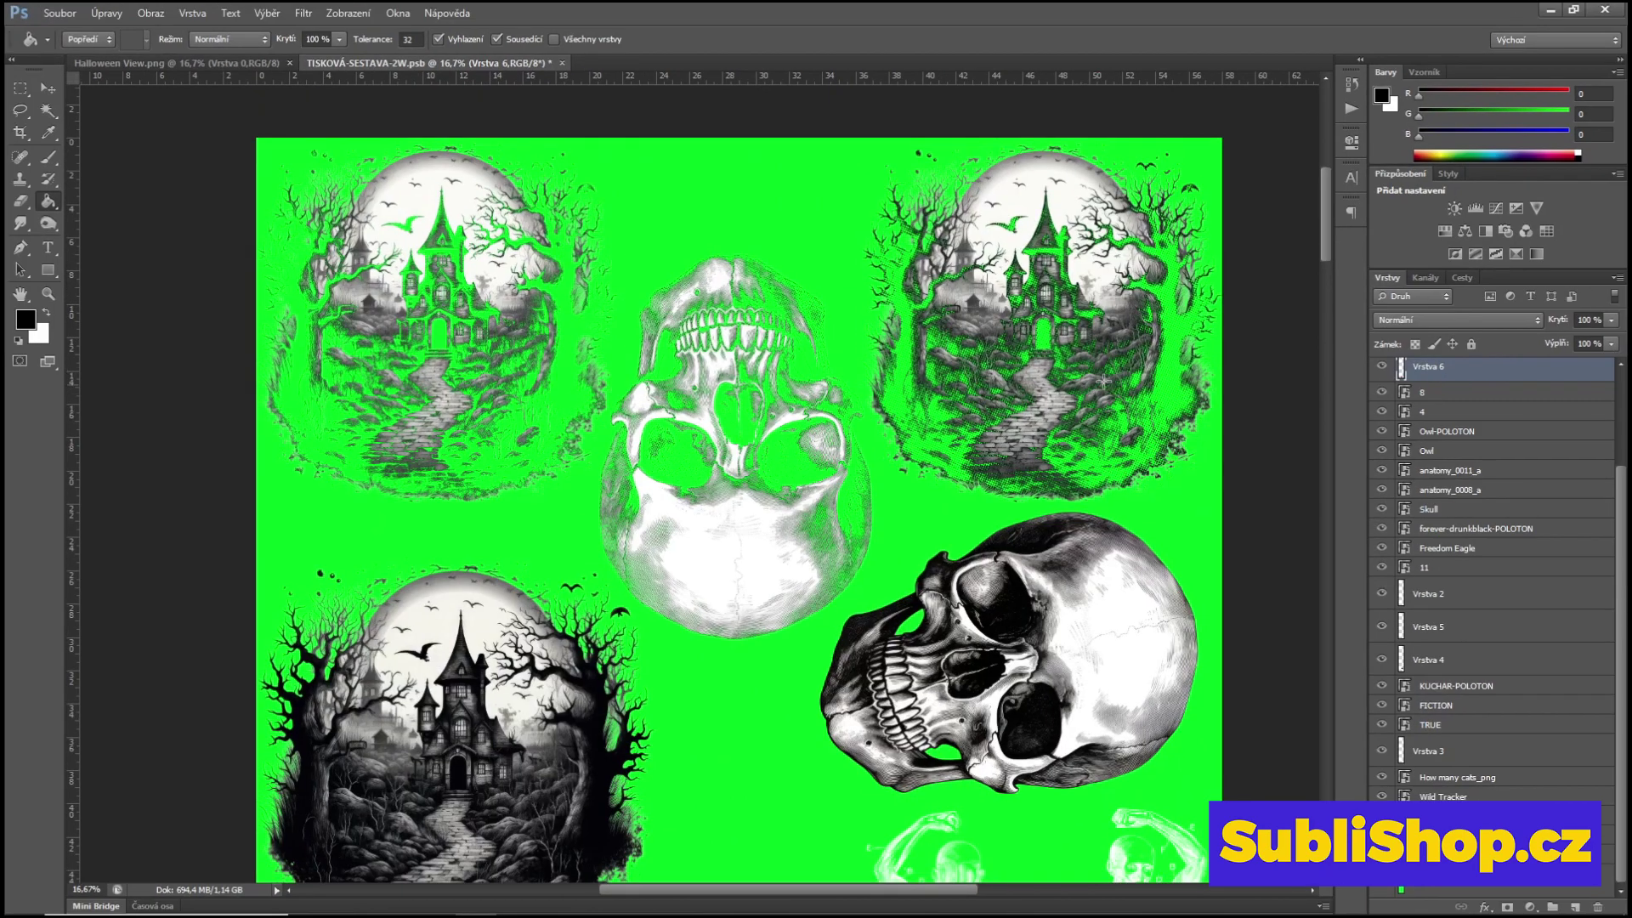
{"action": "left_click_drag", "start_coordinate": [1326, 227], "coordinate": [1328, 304]}
{"action": "key", "text": "ctrl+minus"}
{"action": "key", "text": "ctrl+minus"}
{"action": "key", "text": "ctrl+minus"}
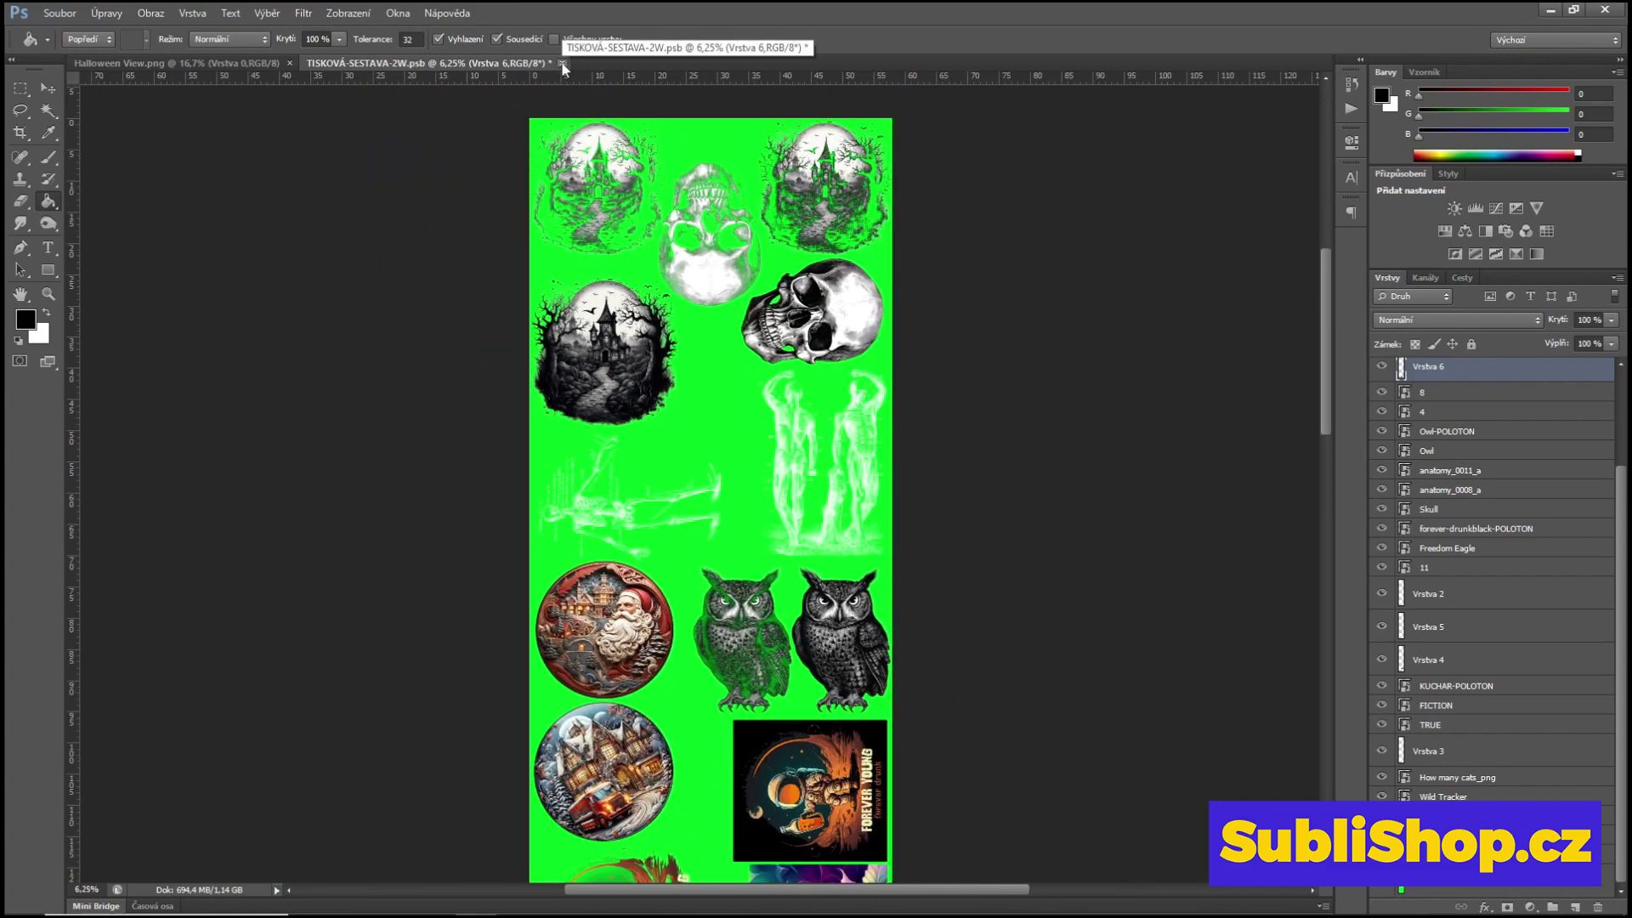
Step: Close the TISKOVÁ-SESTAVA-2W.psb layout and place Halloween View.png in its own larger floating window
{"action": "left_click", "coordinate": [561, 63]}
{"action": "left_click", "coordinate": [859, 352]}
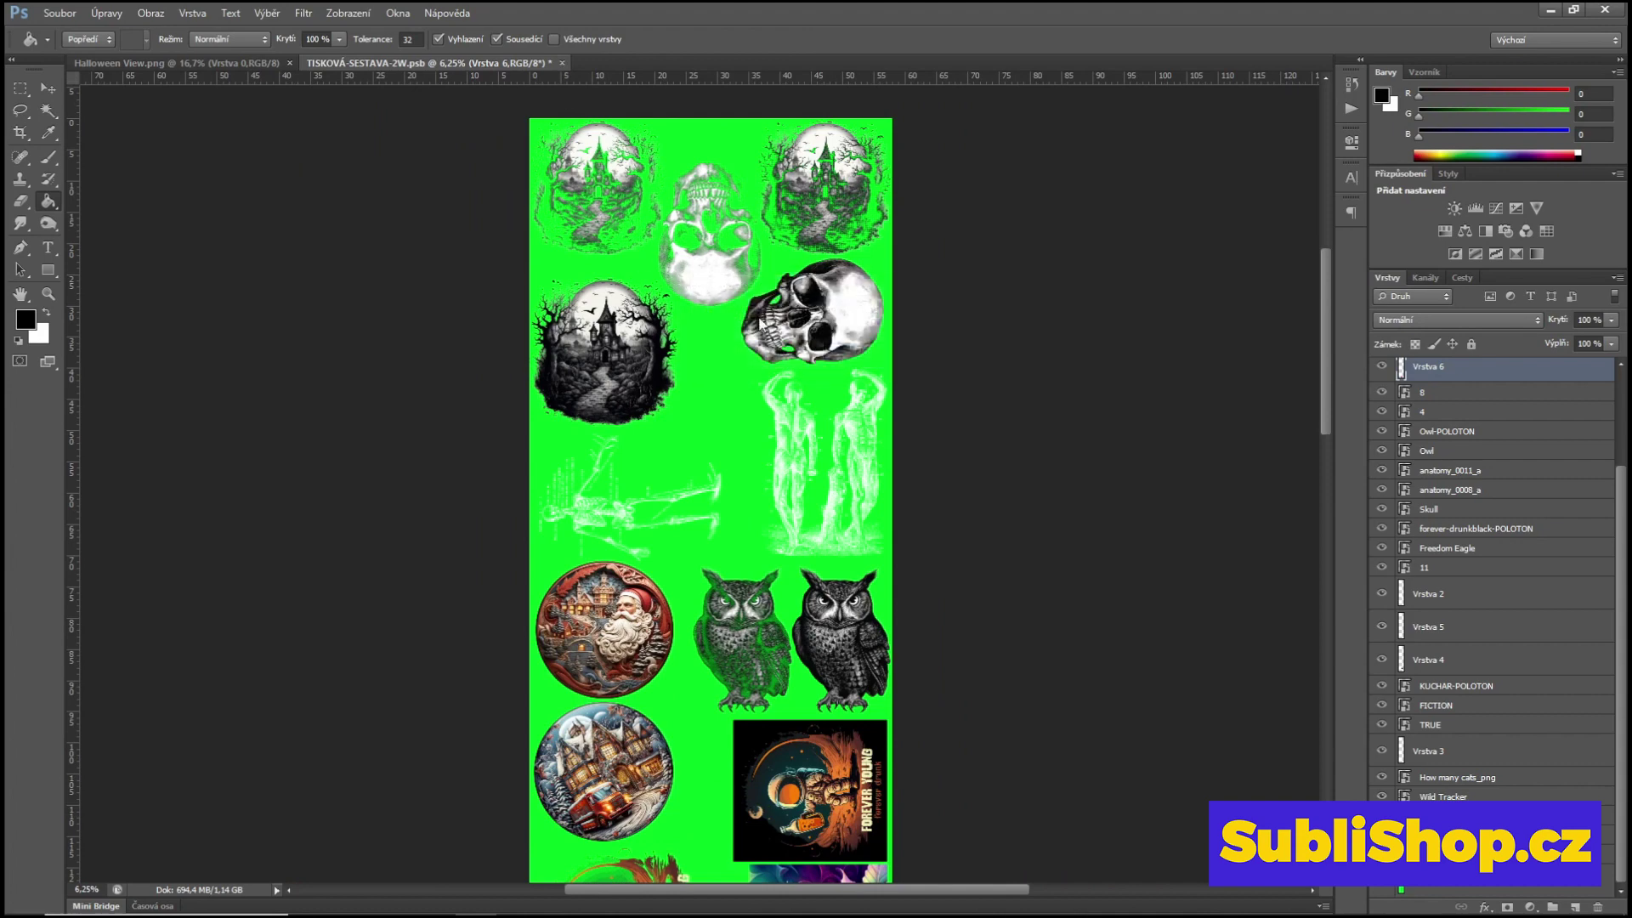
{"action": "left_click_drag", "start_coordinate": [287, 69], "coordinate": [645, 171]}
{"action": "left_click_drag", "start_coordinate": [790, 624], "coordinate": [948, 714]}
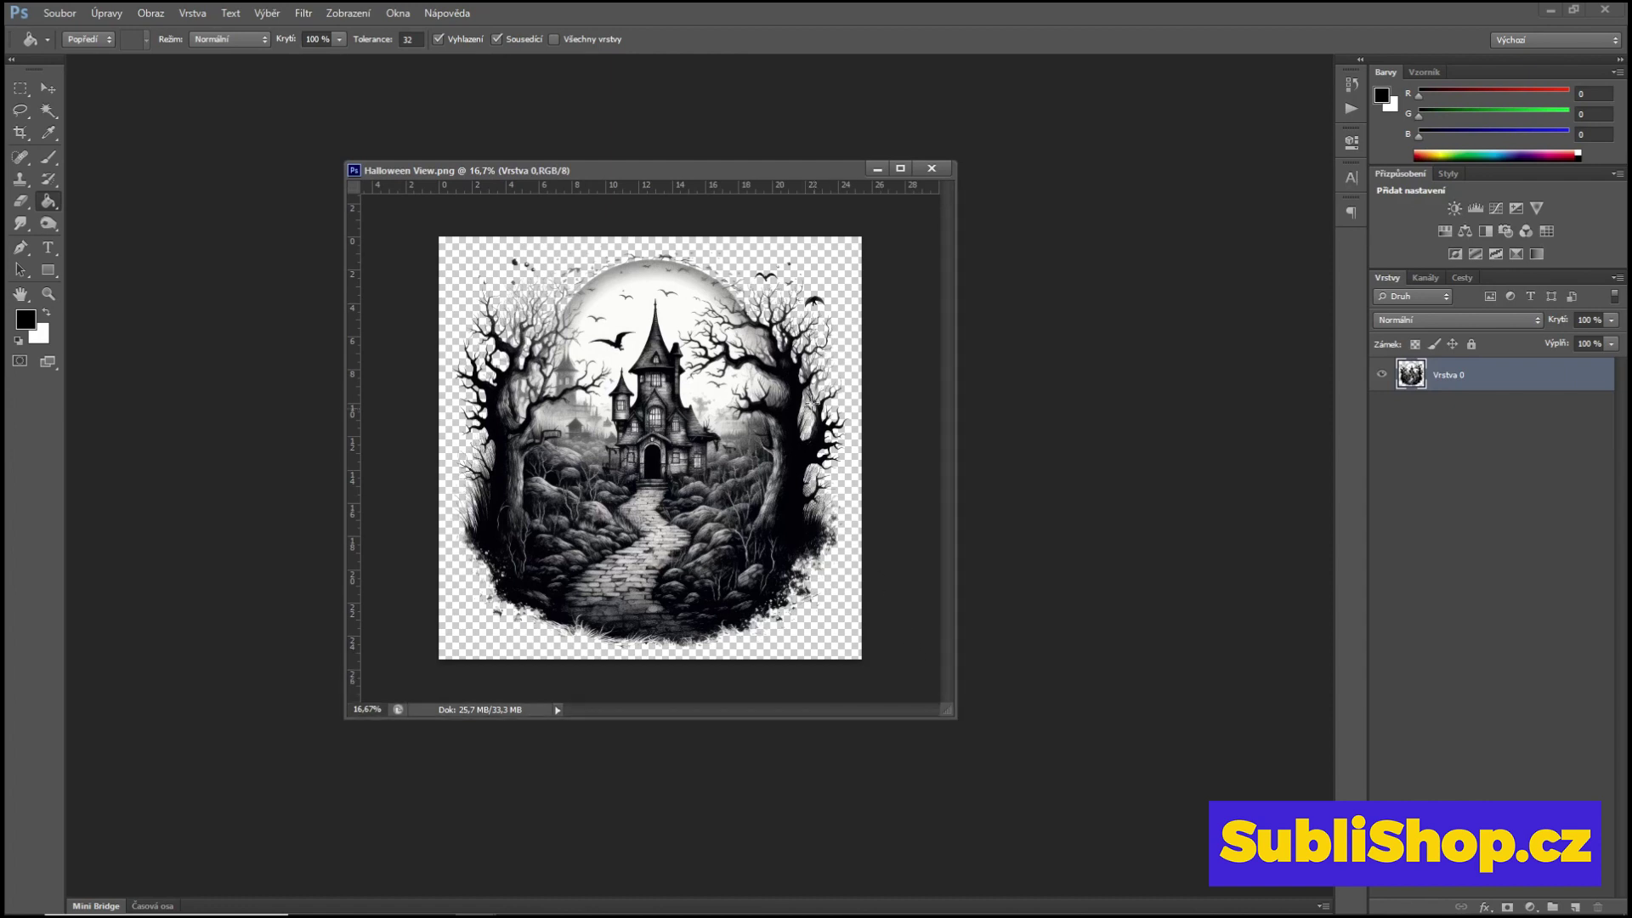
Step: Check the canvas dimensions of Halloween View.png without changing them
{"action": "right_click", "coordinate": [733, 166]}
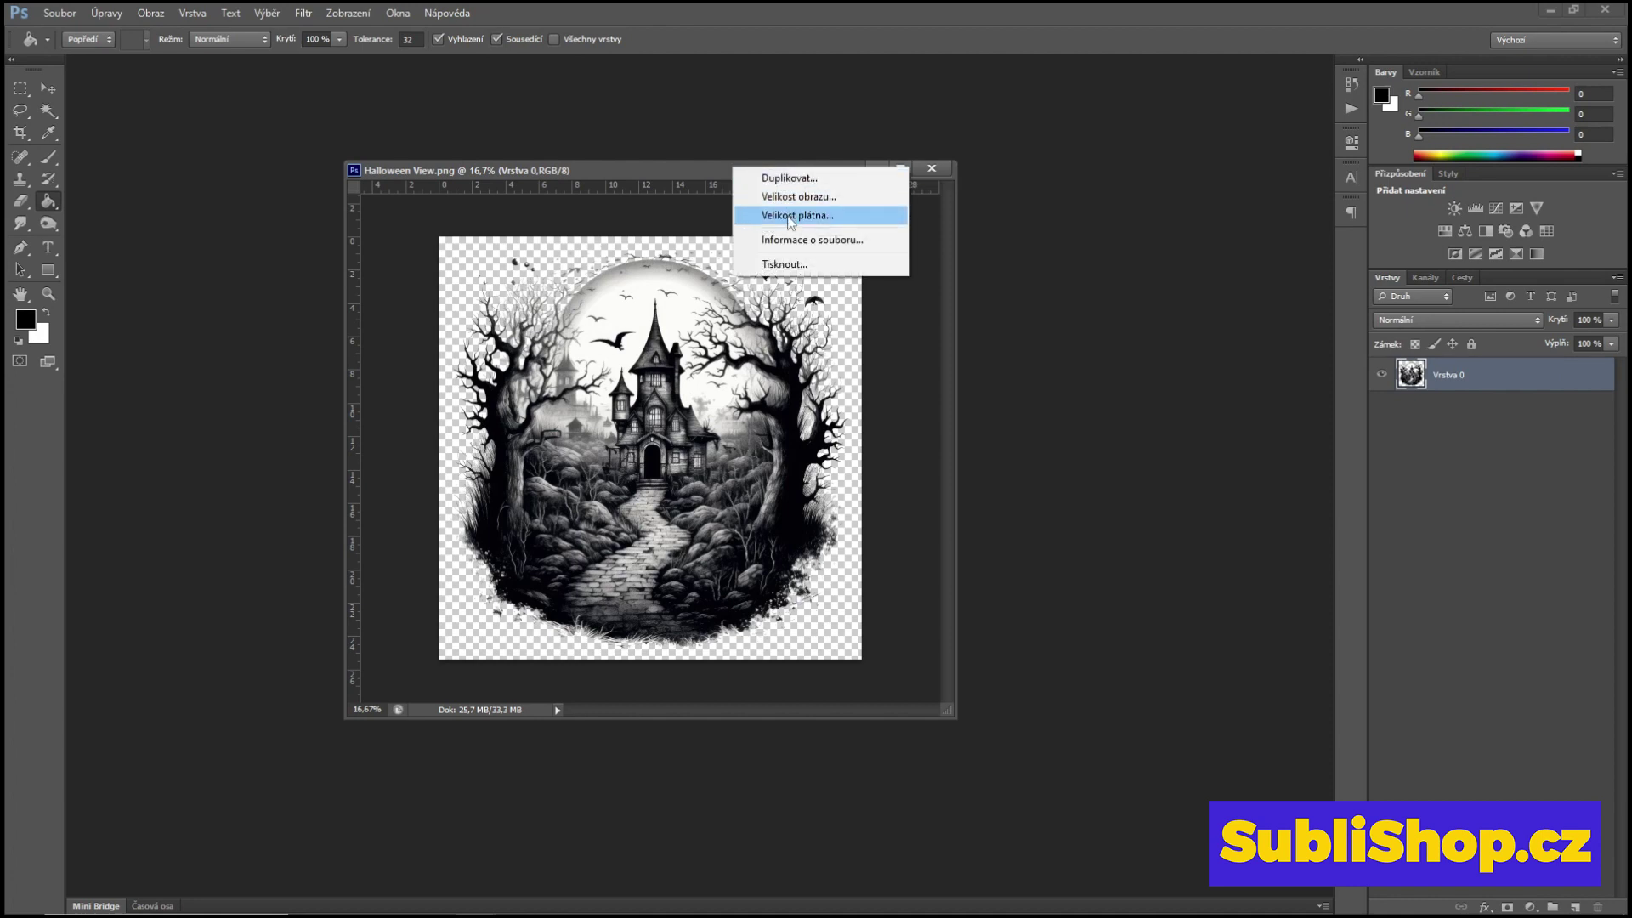
{"action": "left_click", "coordinate": [790, 216]}
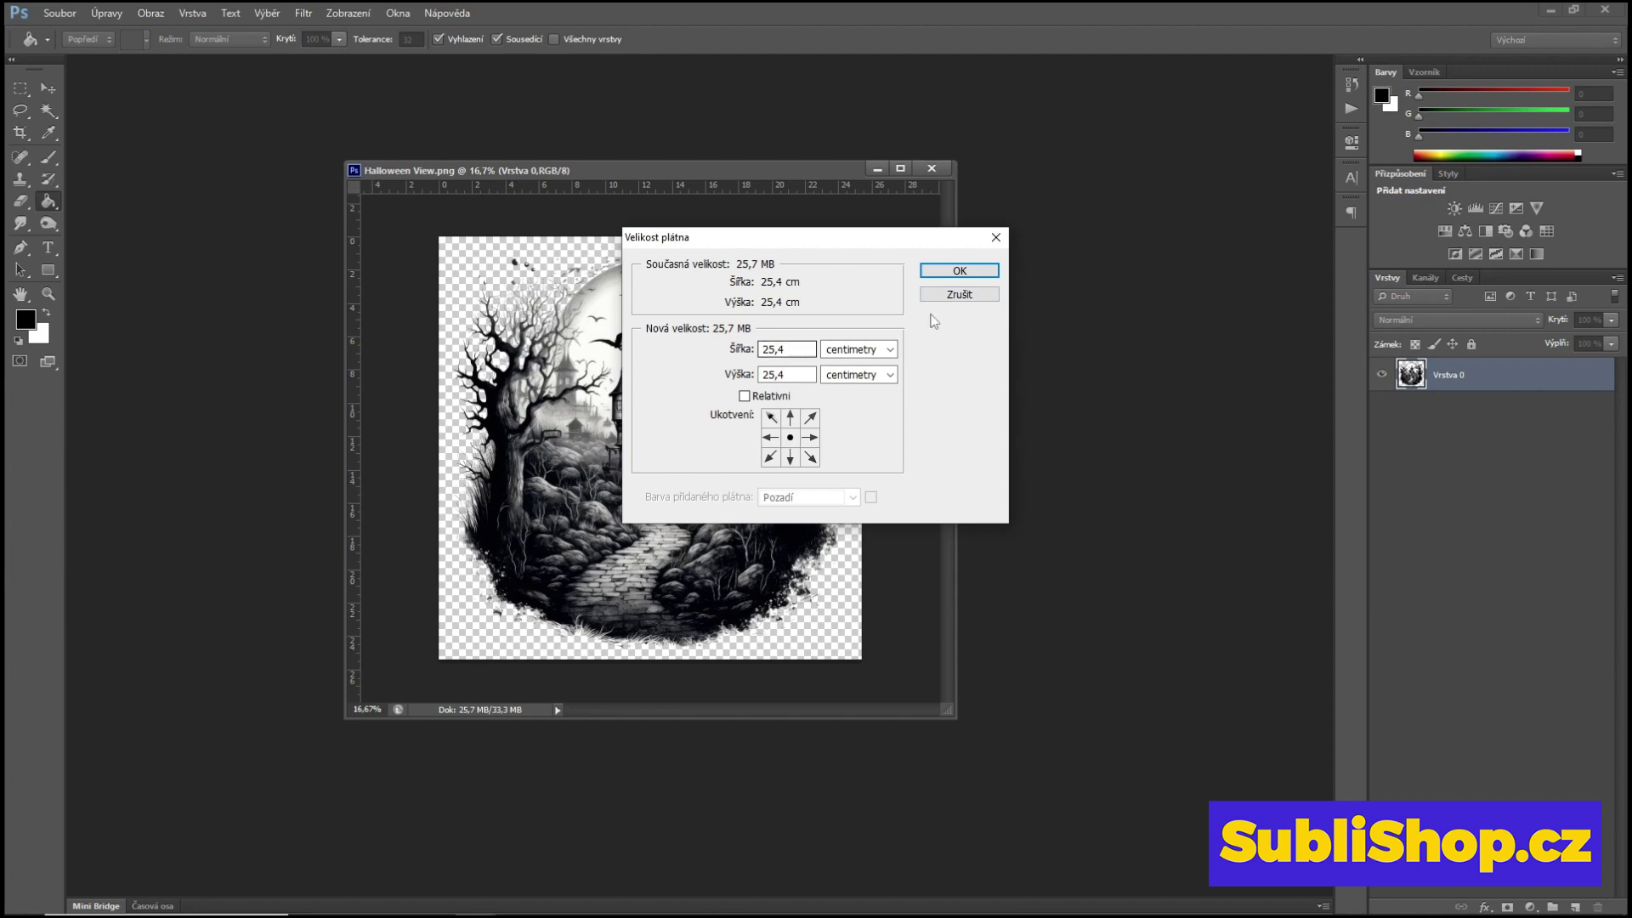
{"action": "left_click", "coordinate": [960, 295]}
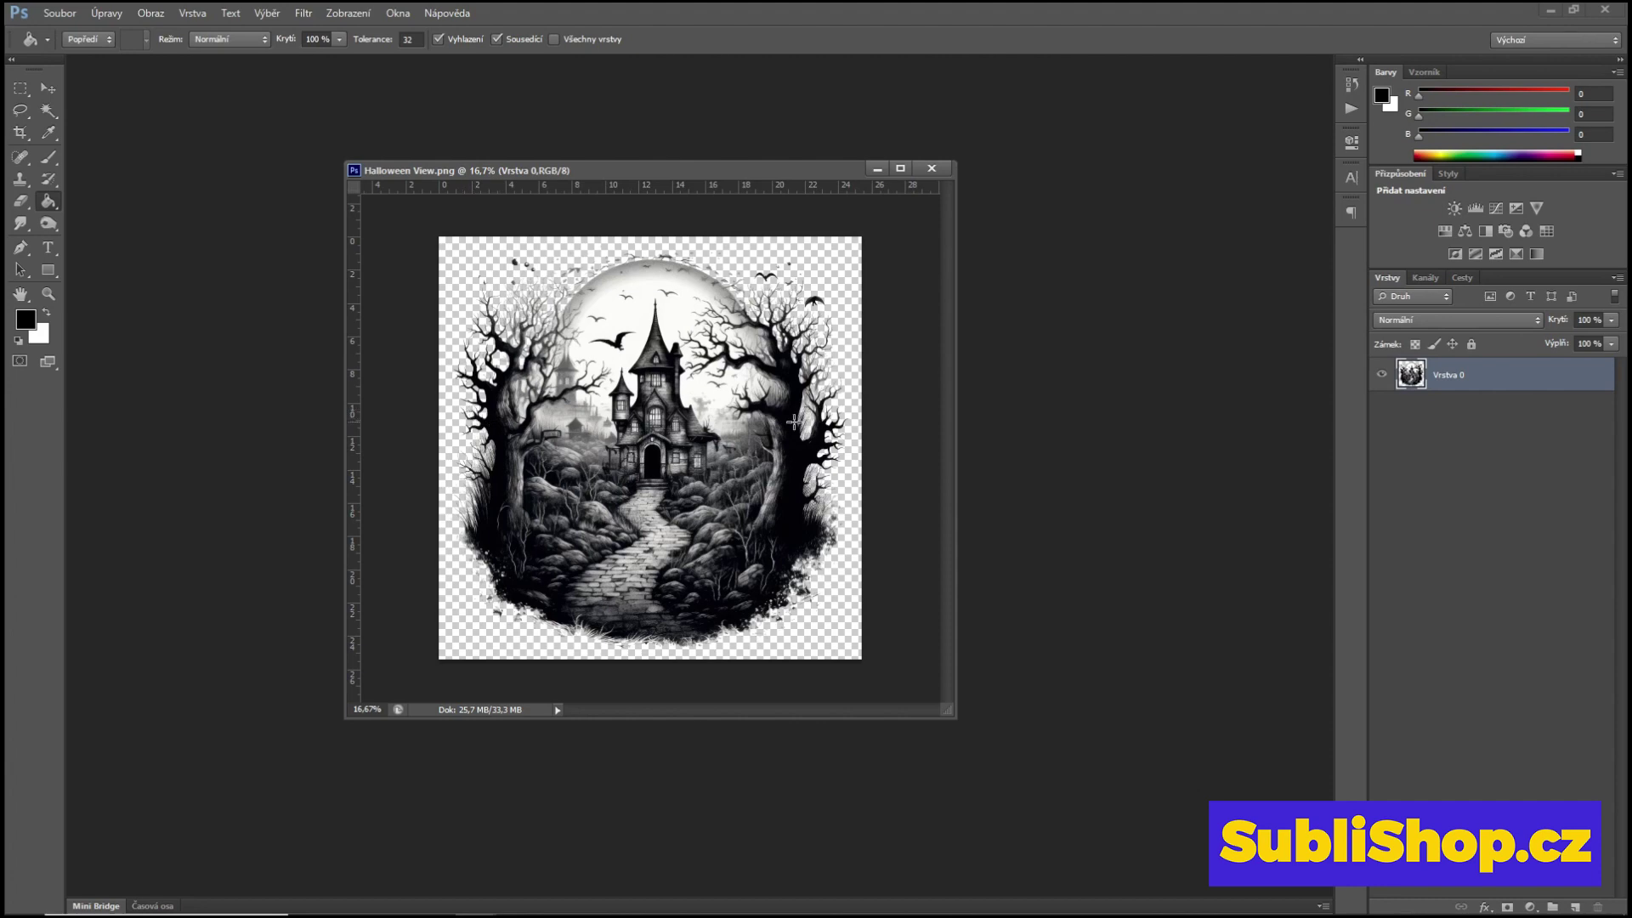
Step: Enlarge the Halloween View.png window so the whole artwork fits at 25% zoom
{"action": "key", "text": "ctrl+plus"}
{"action": "key", "text": "ctrl+plus"}
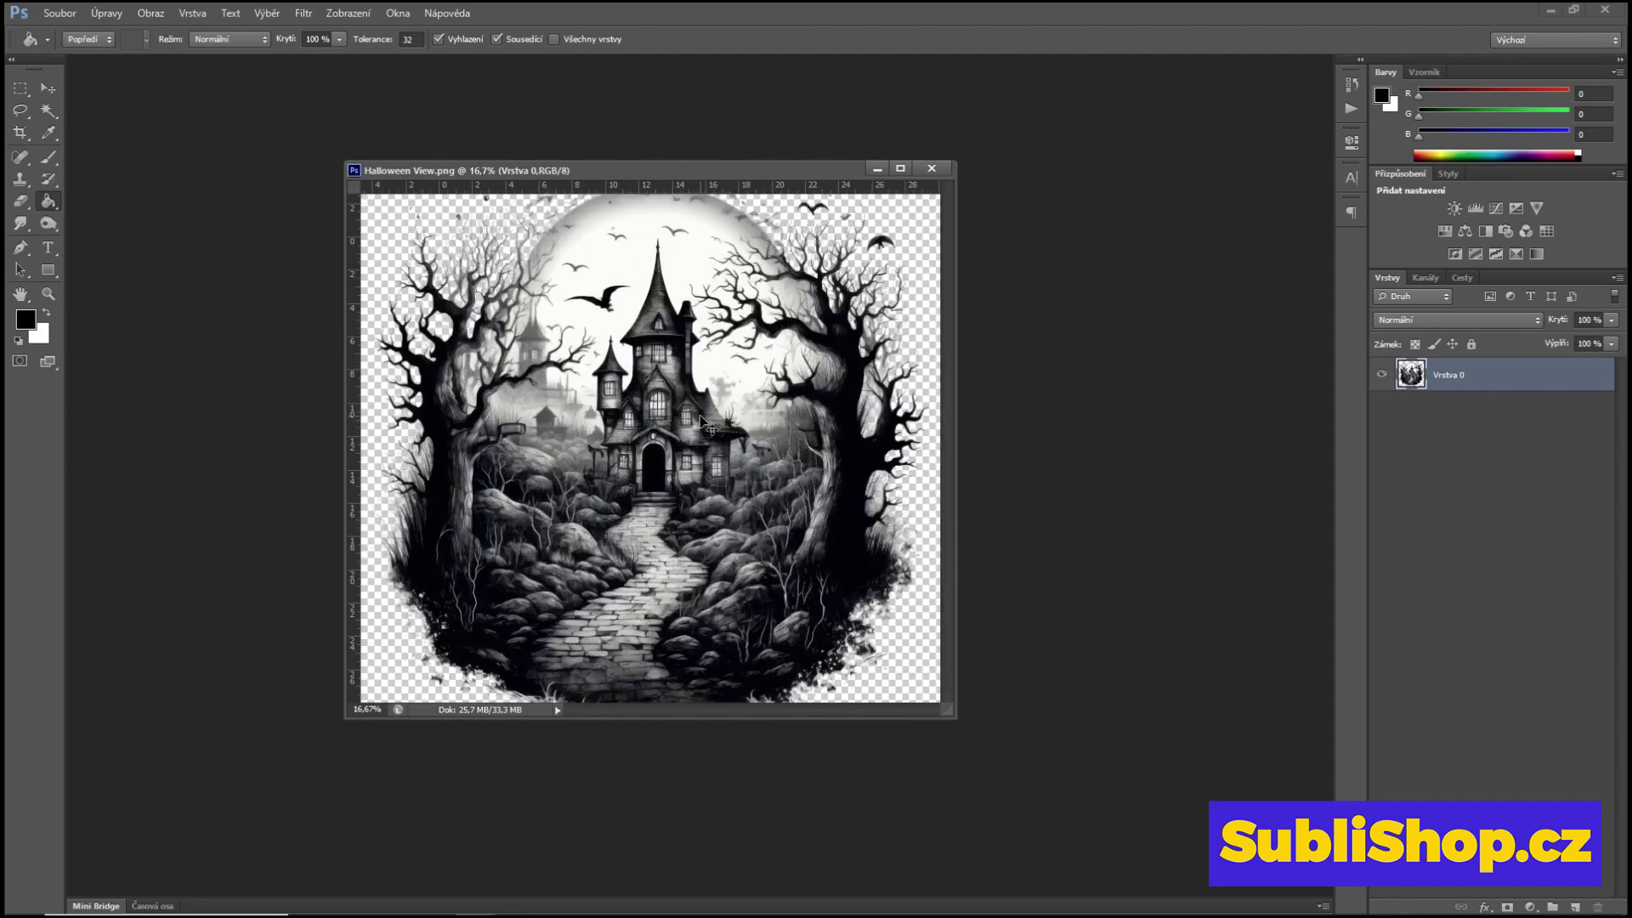
{"action": "left_click_drag", "start_coordinate": [956, 714], "coordinate": [1230, 861]}
{"action": "key", "text": "ctrl+minus"}
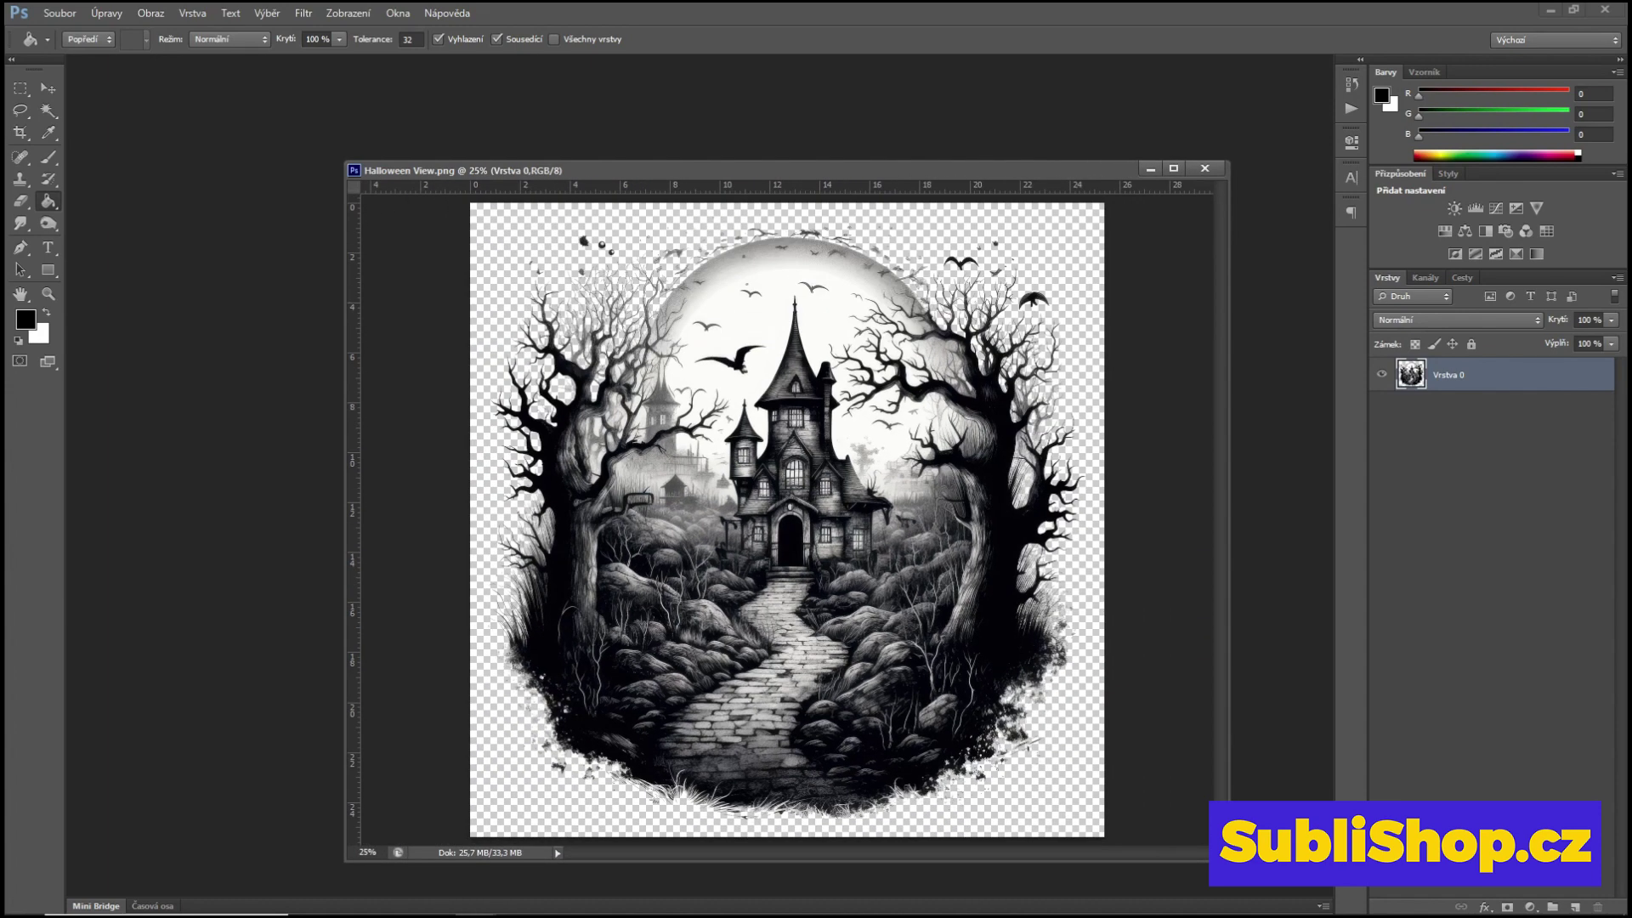
Step: Add a layer beneath the artwork and fill it with bright green, RGB 102, 255, 0
{"action": "left_click", "coordinate": [1576, 906]}
{"action": "left_click_drag", "start_coordinate": [1469, 378], "coordinate": [1475, 448]}
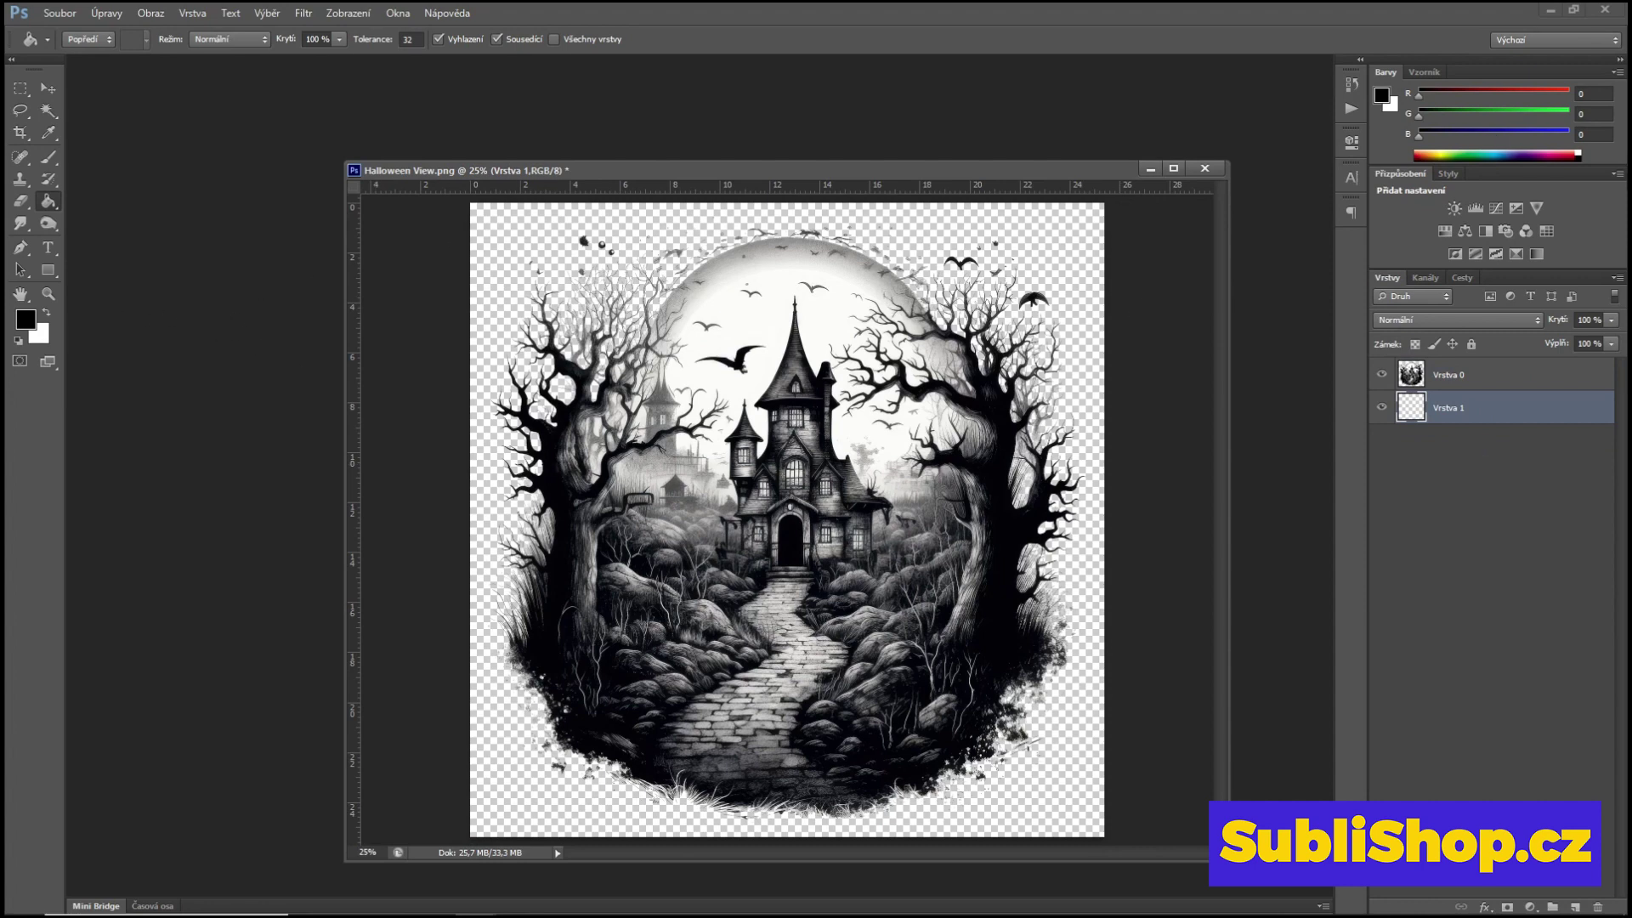
{"action": "left_click", "coordinate": [25, 319]}
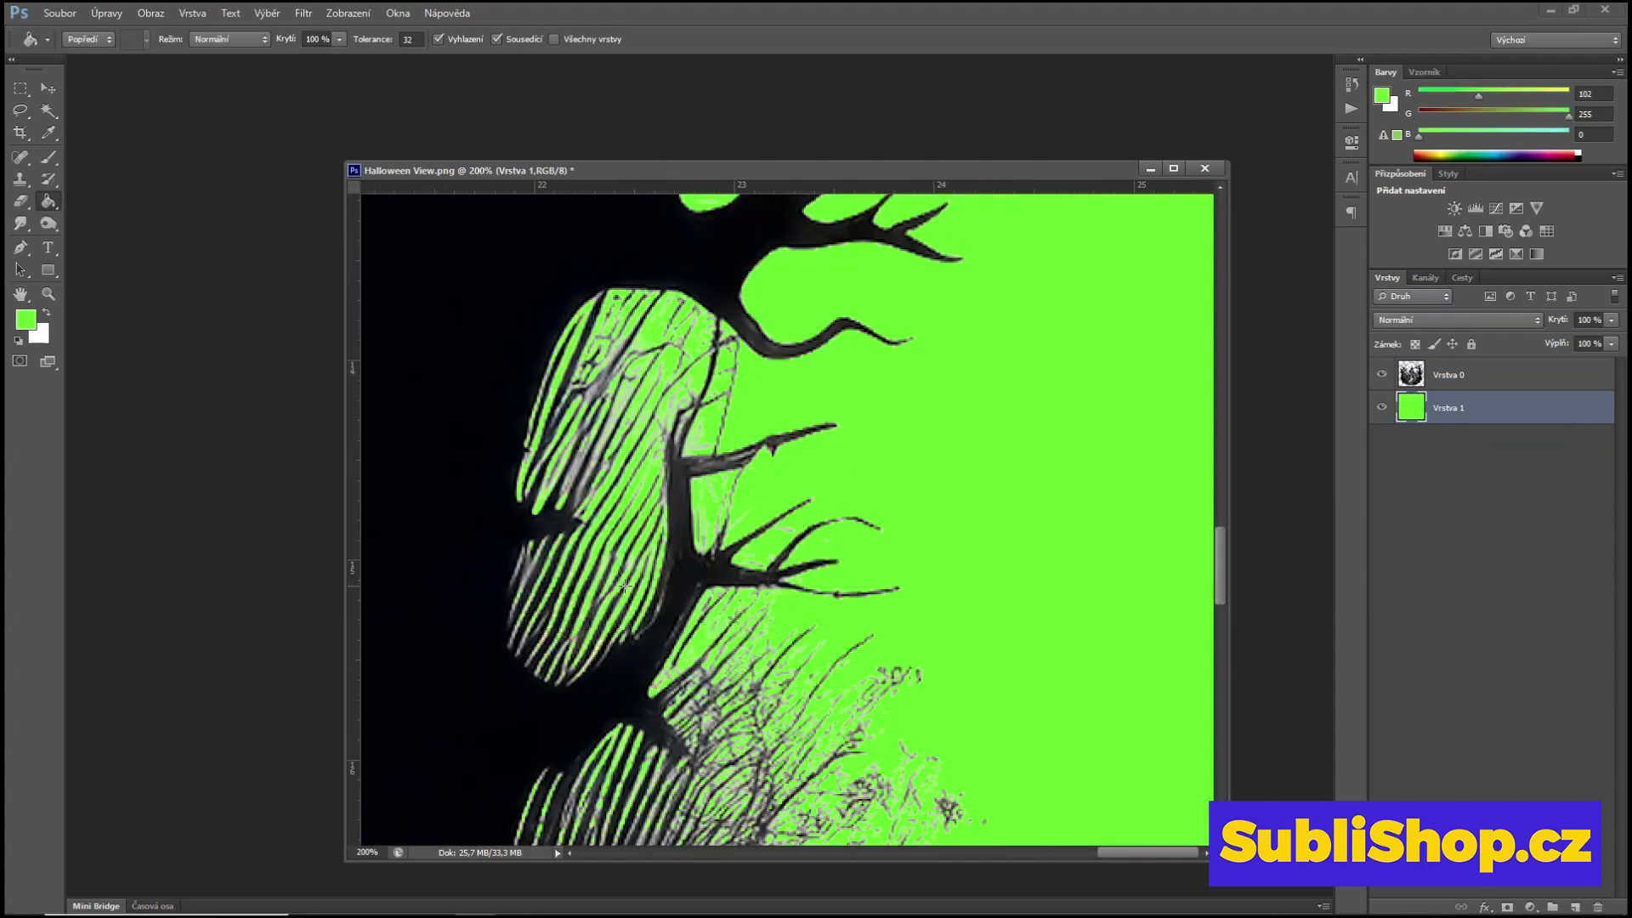
Step: Inspect the artwork's tree and grass edges against the green background, and delete the green layer
{"action": "scroll", "coordinate": [659, 585], "scroll_direction": "down", "scroll_amount": 1}
{"action": "scroll", "coordinate": [659, 585], "scroll_direction": "down", "scroll_amount": 4}
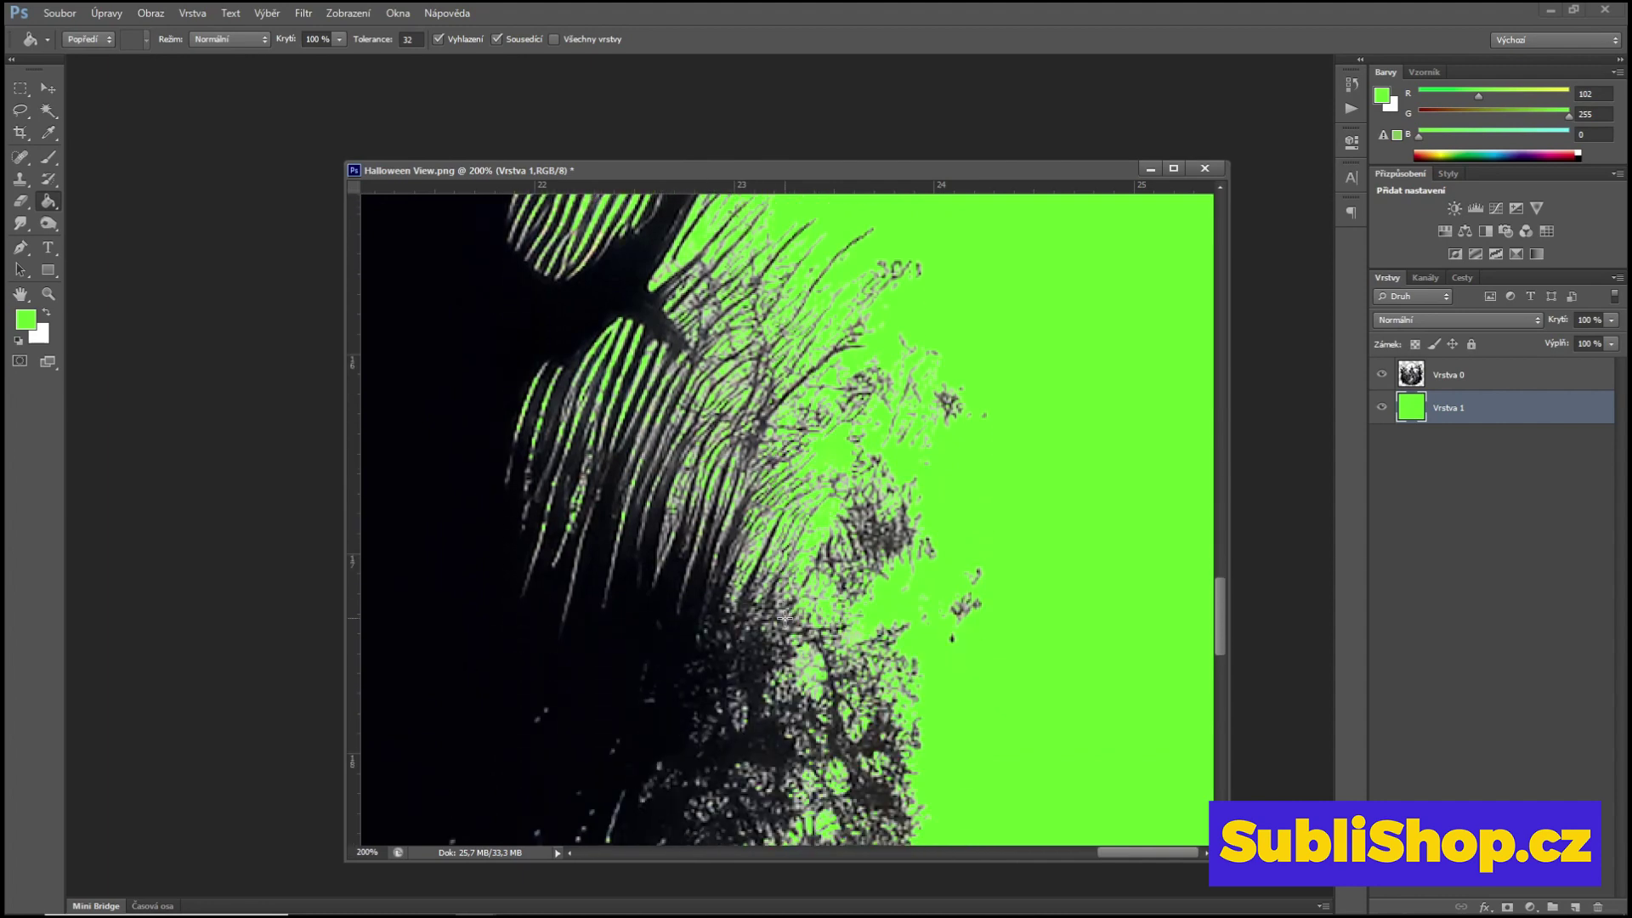
{"action": "scroll", "coordinate": [786, 623], "scroll_direction": "down", "scroll_amount": 2}
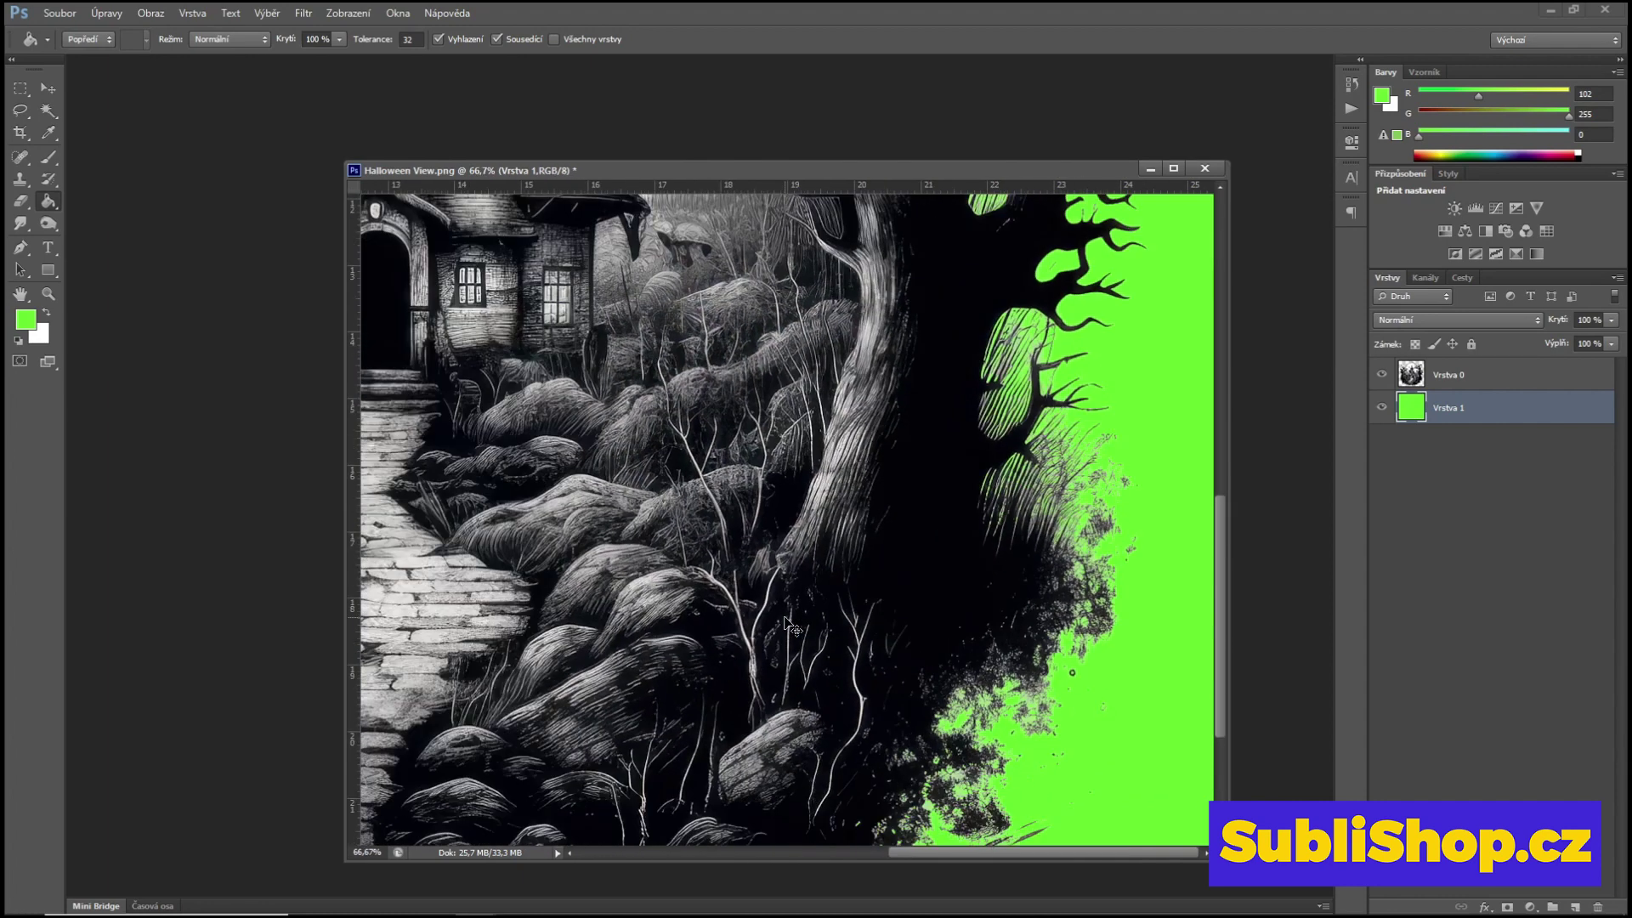
{"action": "scroll", "coordinate": [785, 627], "scroll_direction": "down", "scroll_amount": 3}
{"action": "key", "text": "Delete"}
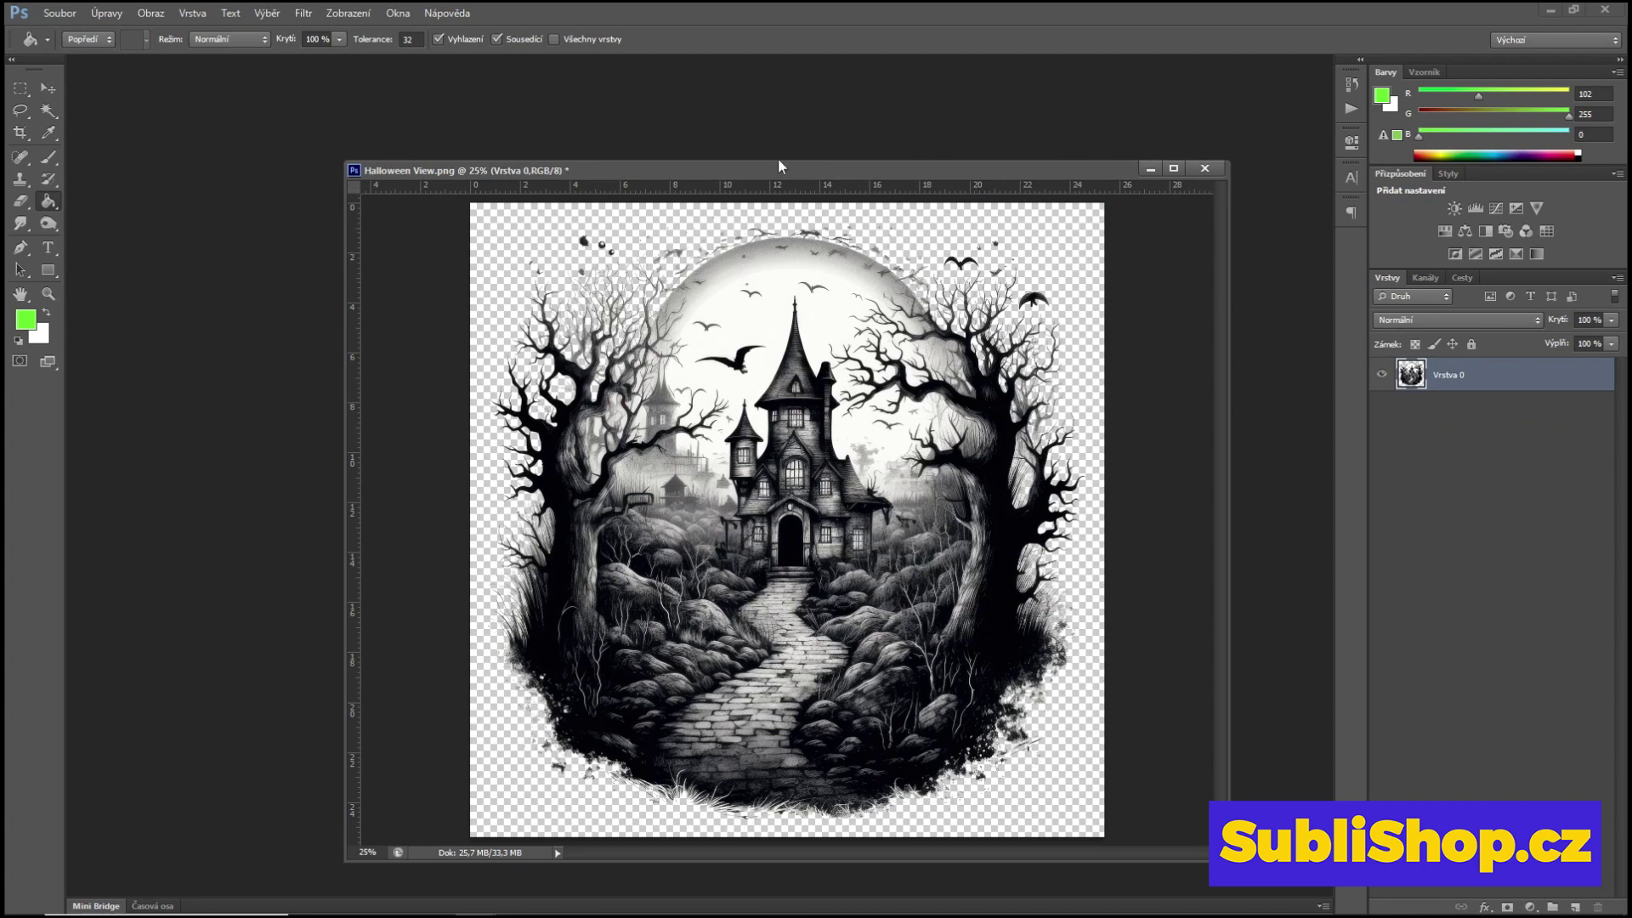
Step: Duplicate Halloween View.png as a separate document
{"action": "left_click_drag", "start_coordinate": [781, 178], "coordinate": [646, 113]}
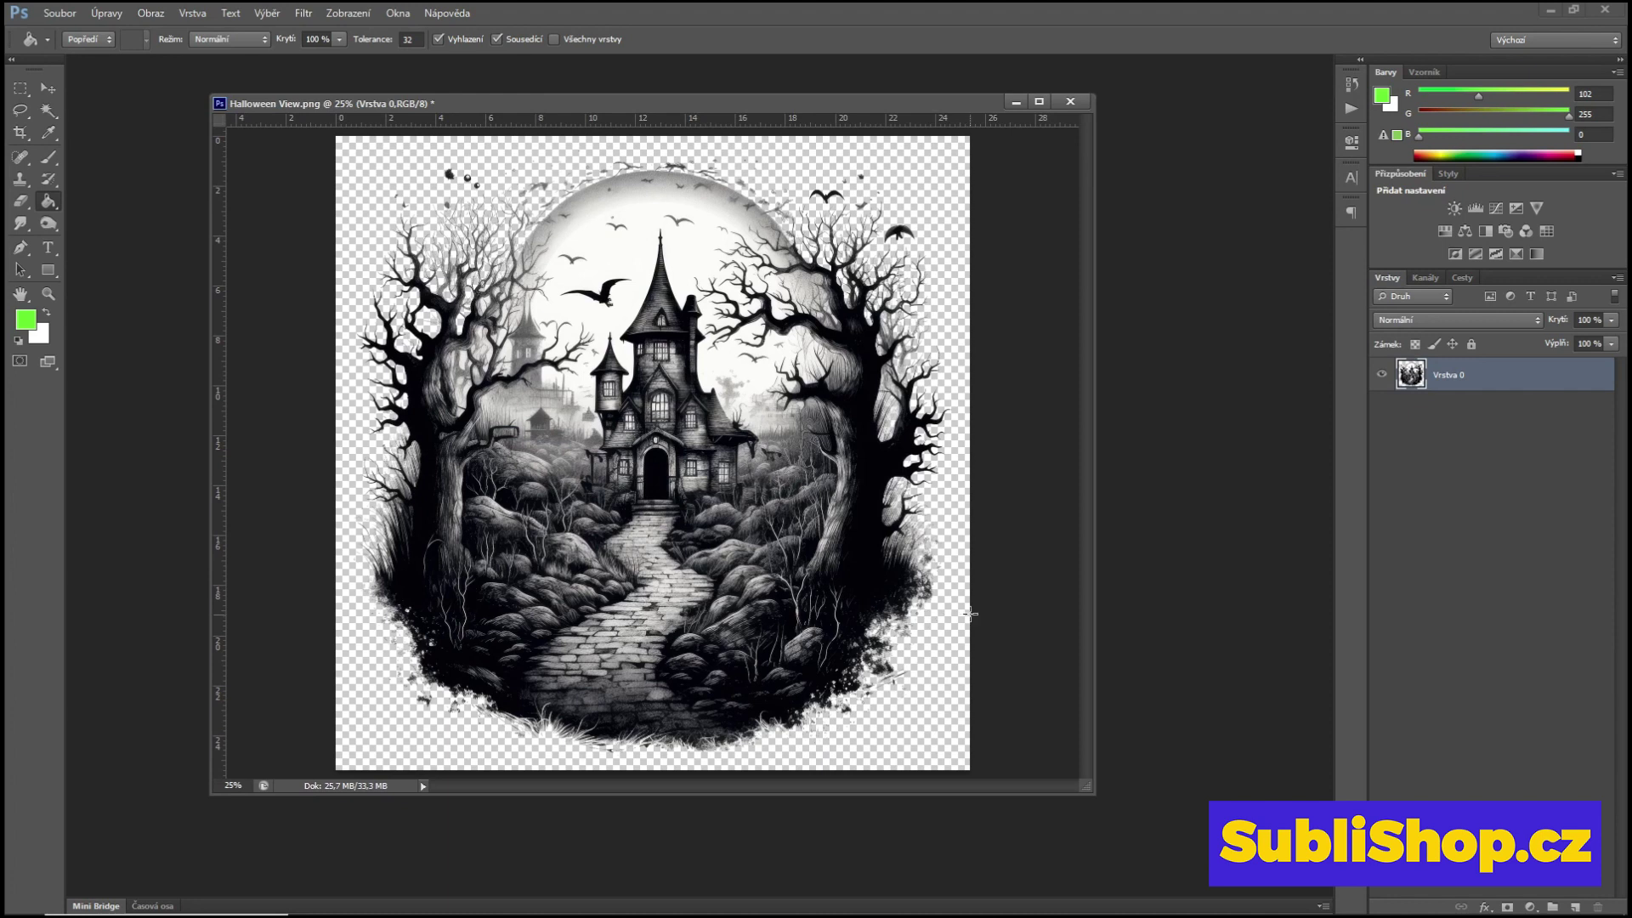
{"action": "right_click", "coordinate": [658, 102]}
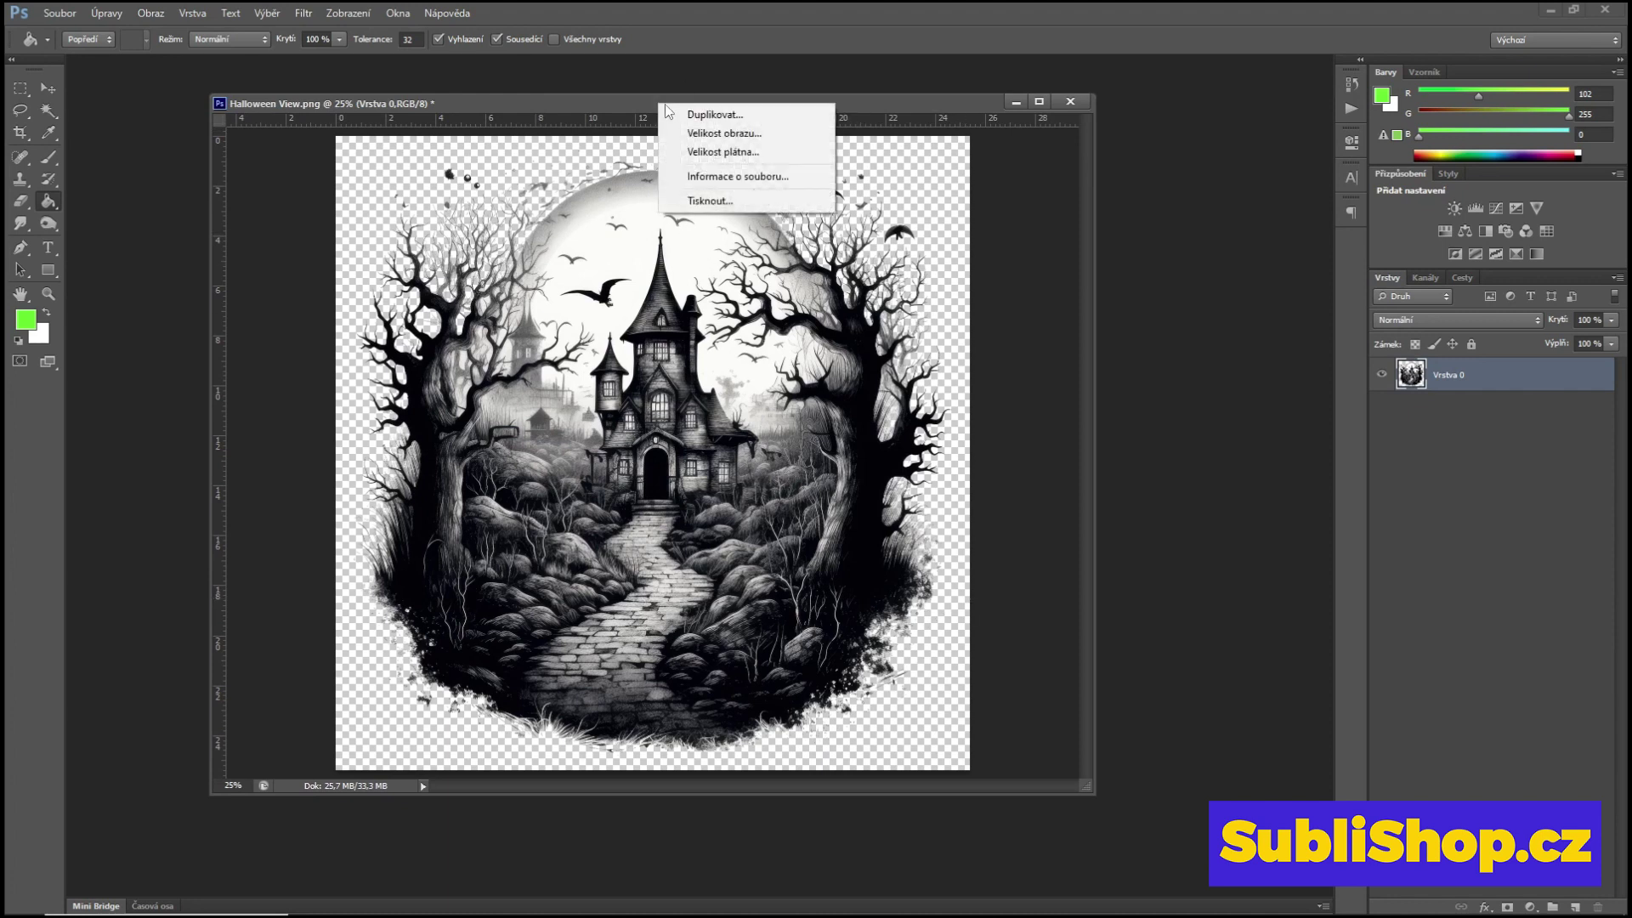
{"action": "left_click", "coordinate": [706, 114]}
{"action": "left_click", "coordinate": [937, 304]}
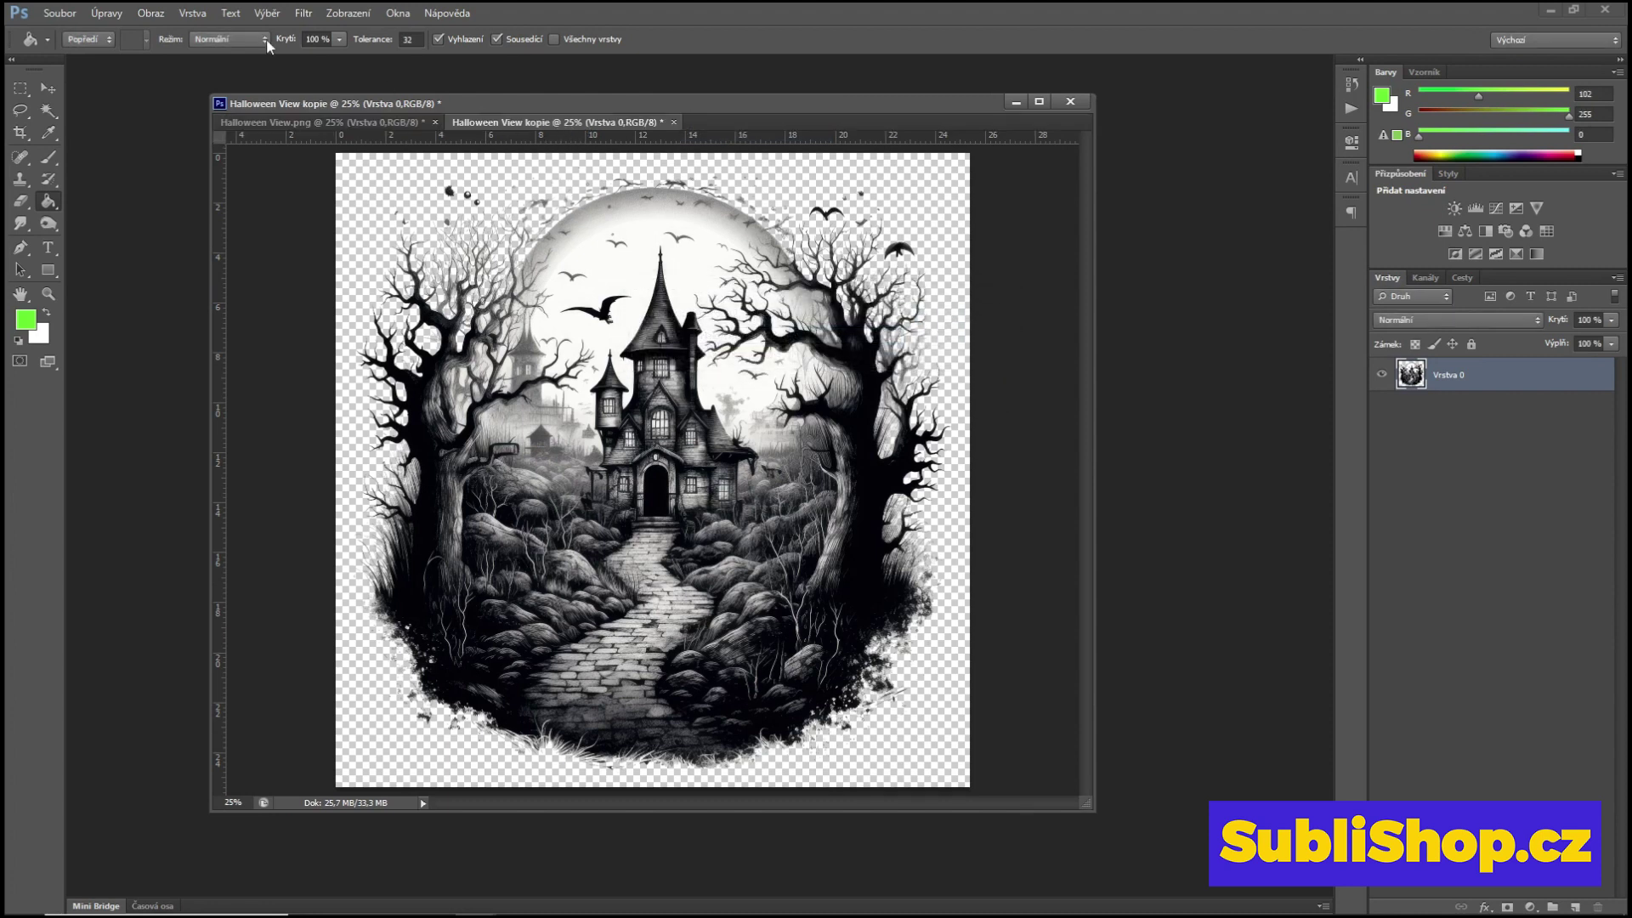
Step: Convert the duplicated document to grayscale mode
{"action": "left_click", "coordinate": [160, 20]}
{"action": "mouse_move", "coordinate": [166, 32]}
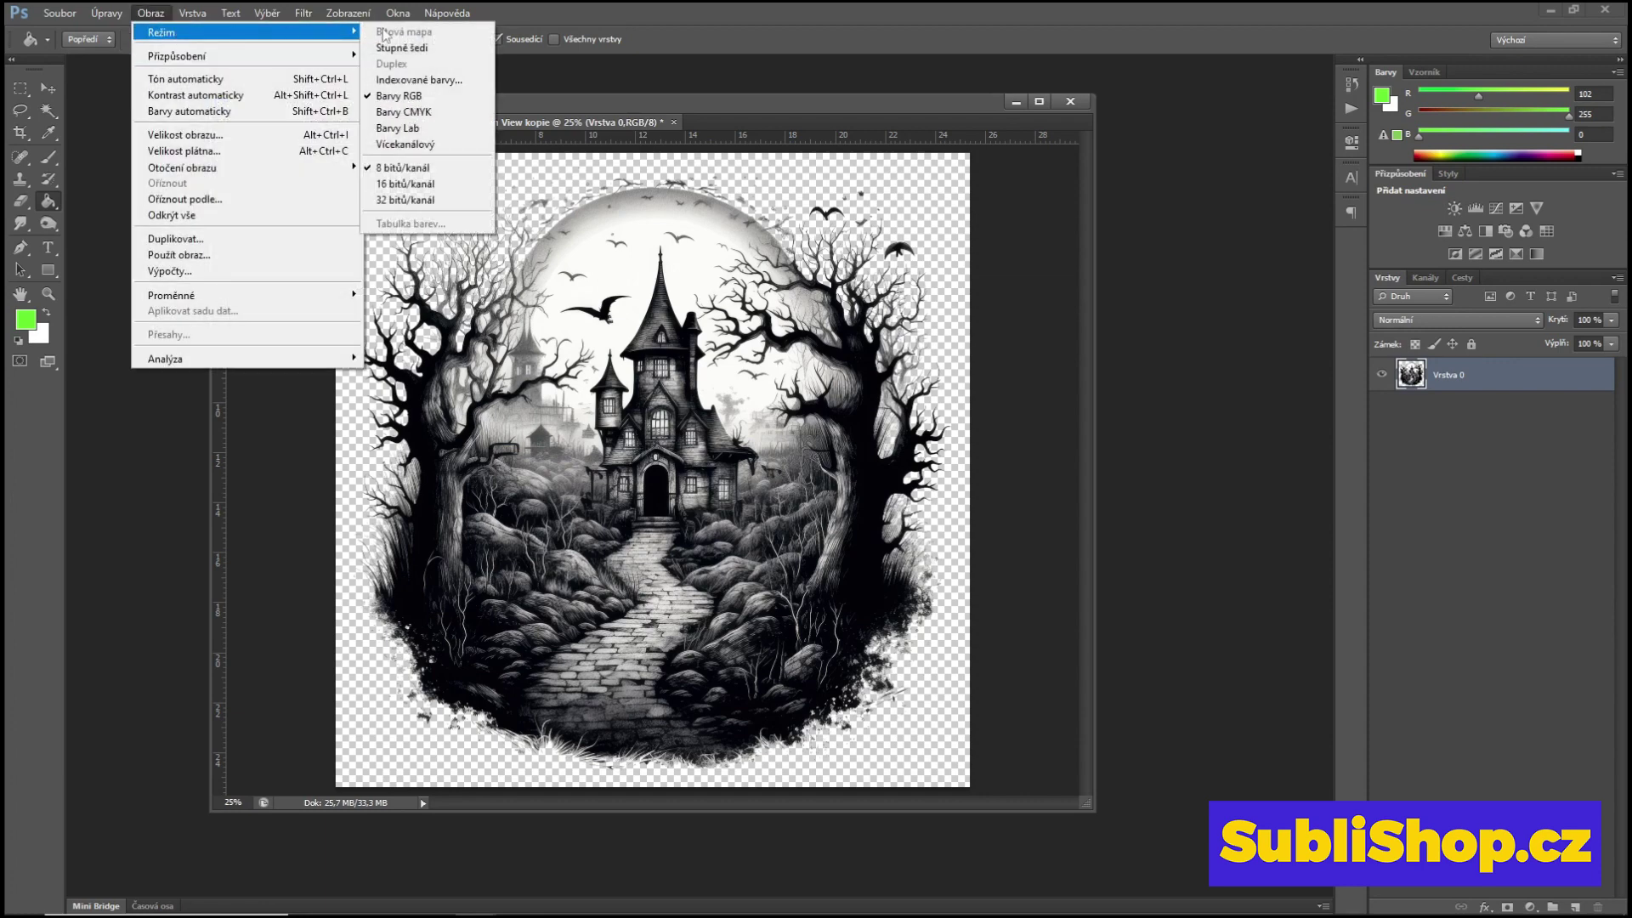
{"action": "left_click", "coordinate": [404, 48]}
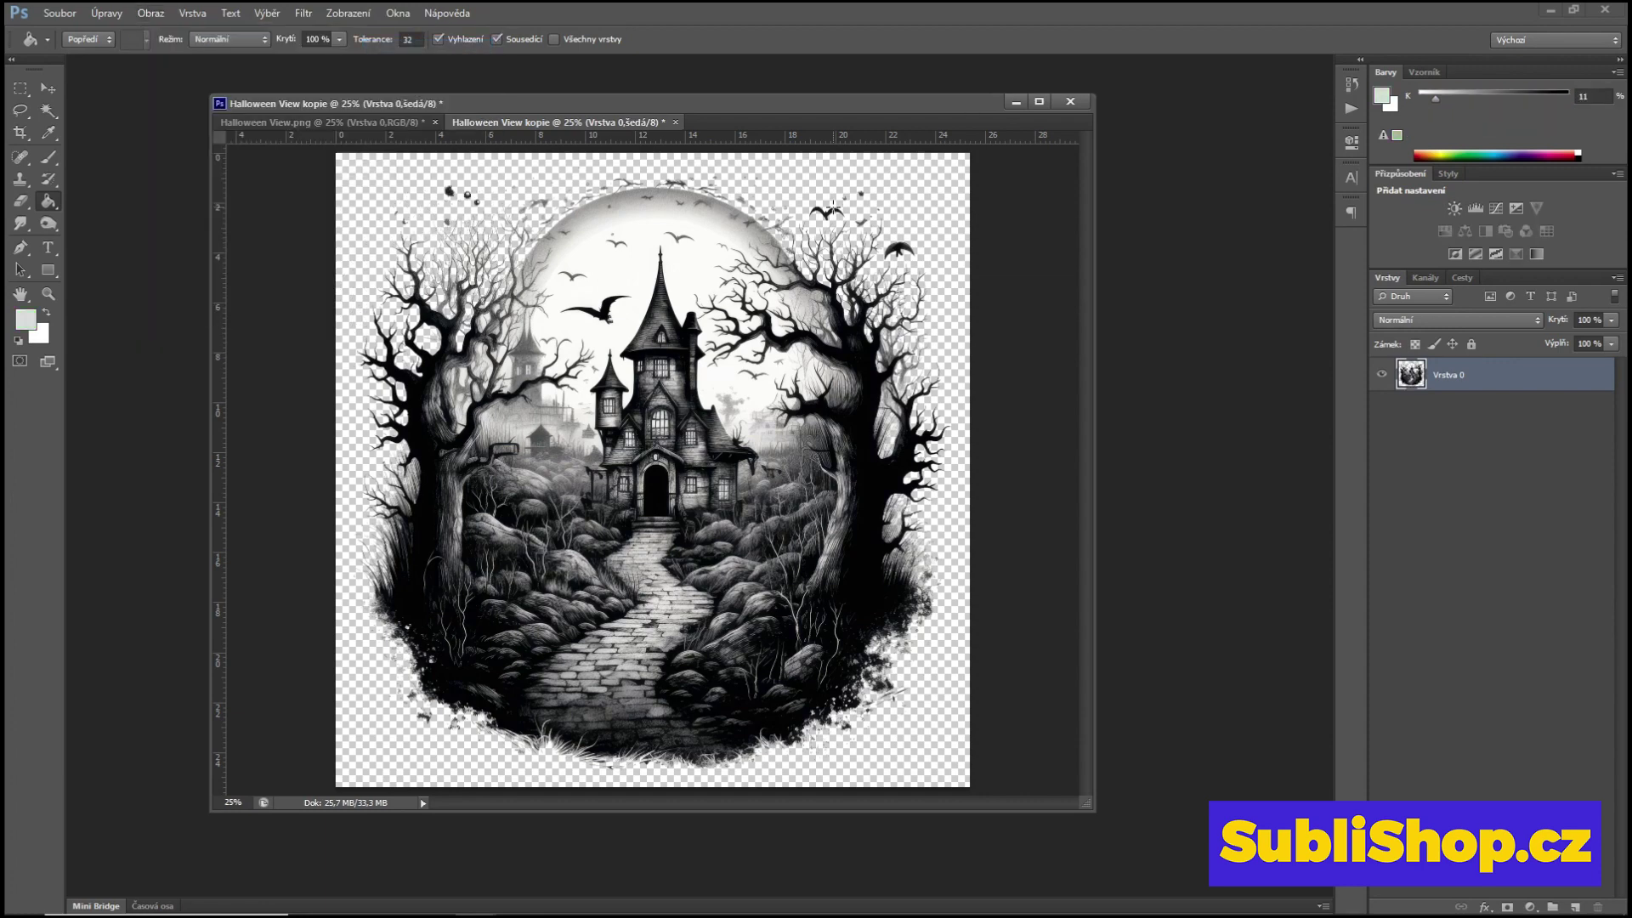
{"action": "left_click", "coordinate": [152, 12]}
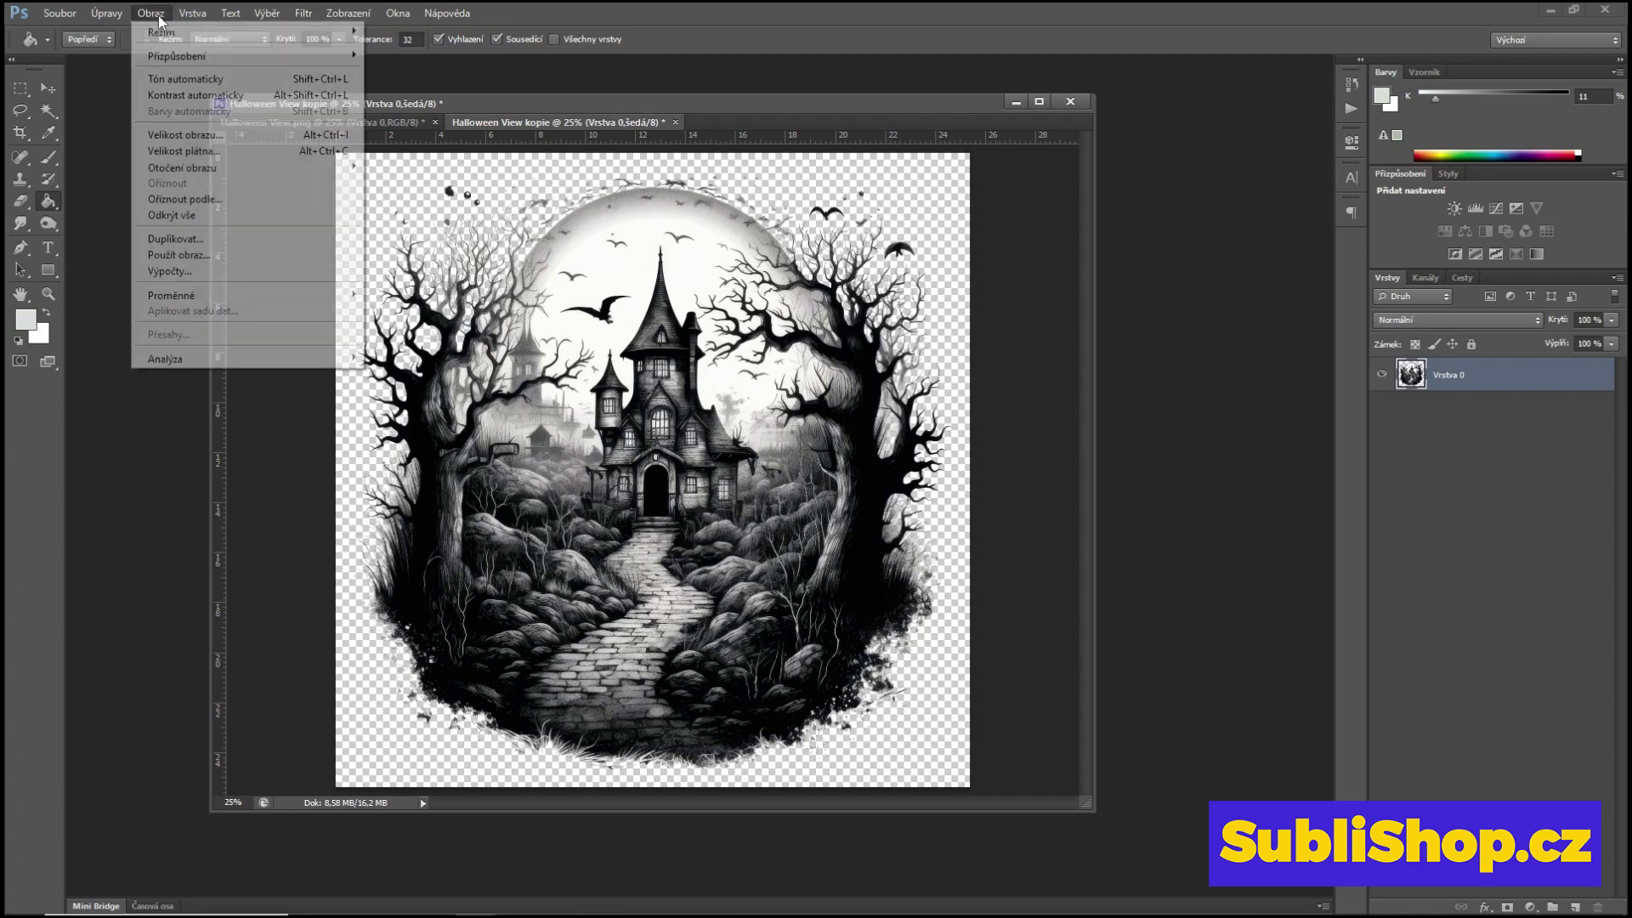
{"action": "mouse_move", "coordinate": [168, 61]}
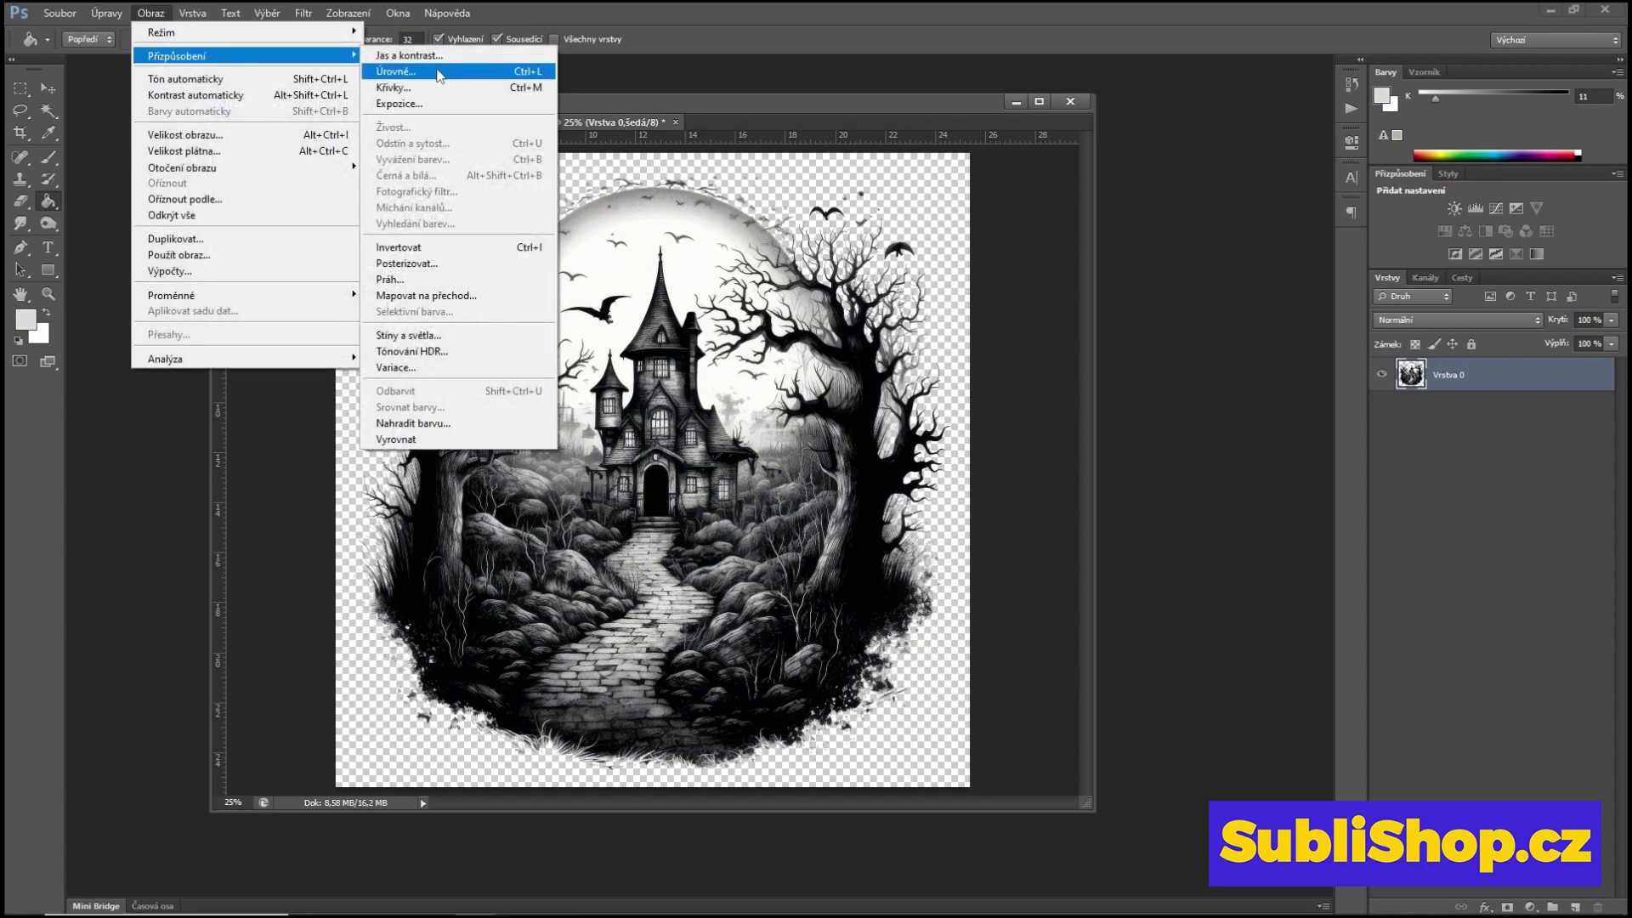
{"action": "left_click", "coordinate": [396, 73]}
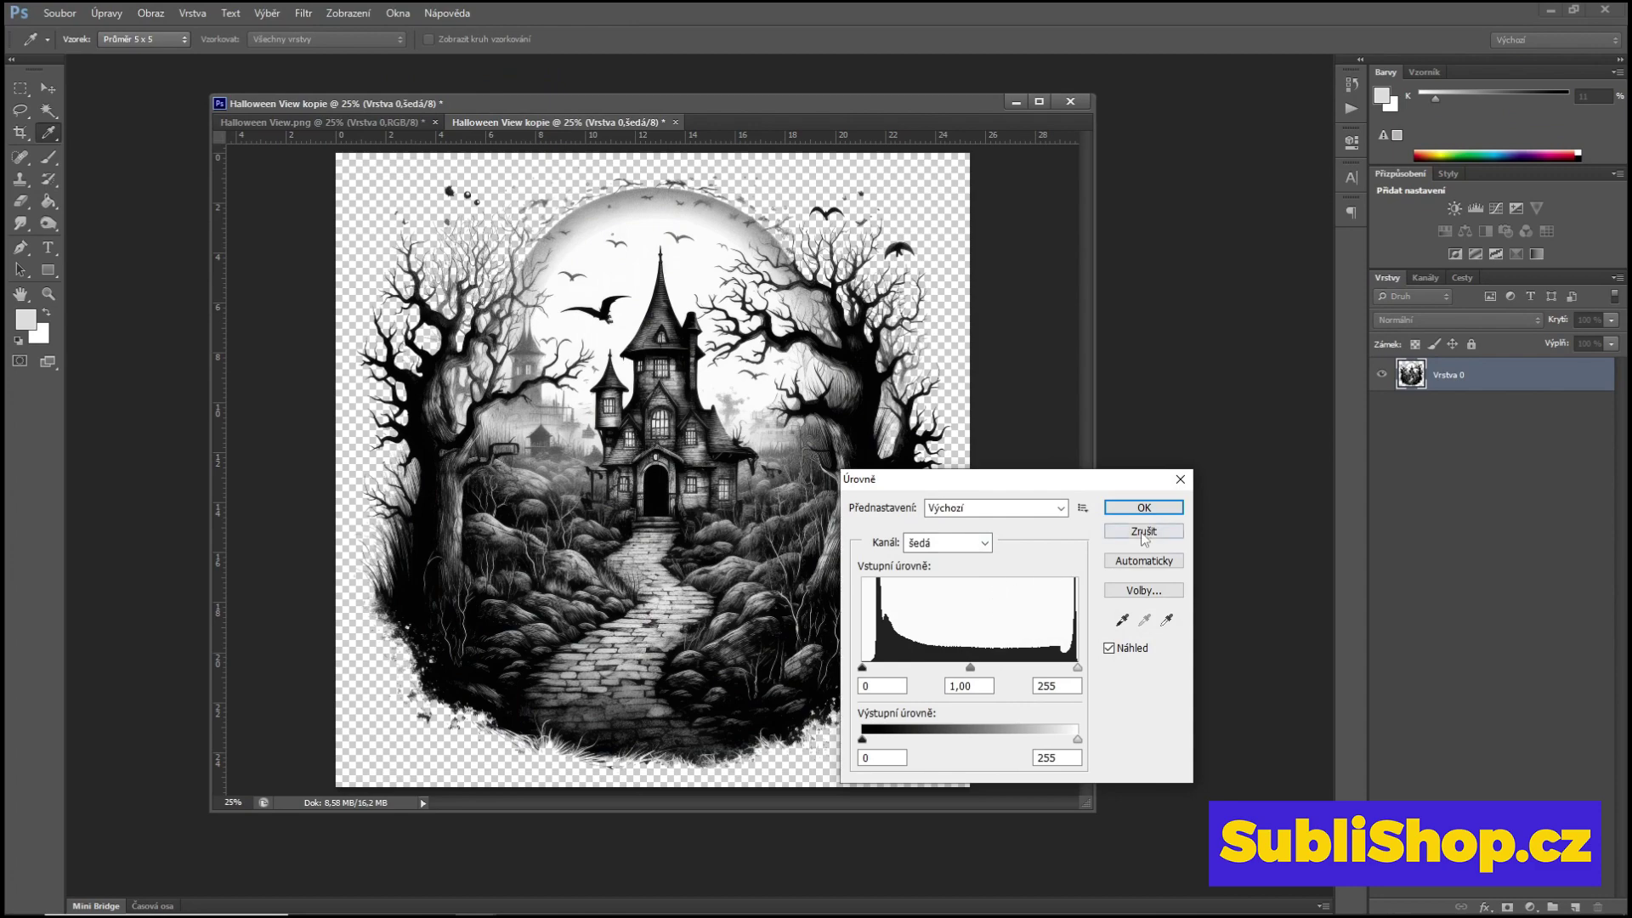
{"action": "left_click", "coordinate": [1144, 531]}
{"action": "key", "text": "g"}
Step: Enlarge the grayscale copy's window and show the castle and both trees at 50% zoom
{"action": "key", "text": "ctrl+plus"}
{"action": "key", "text": "ctrl+plus"}
{"action": "key", "text": "ctrl+plus"}
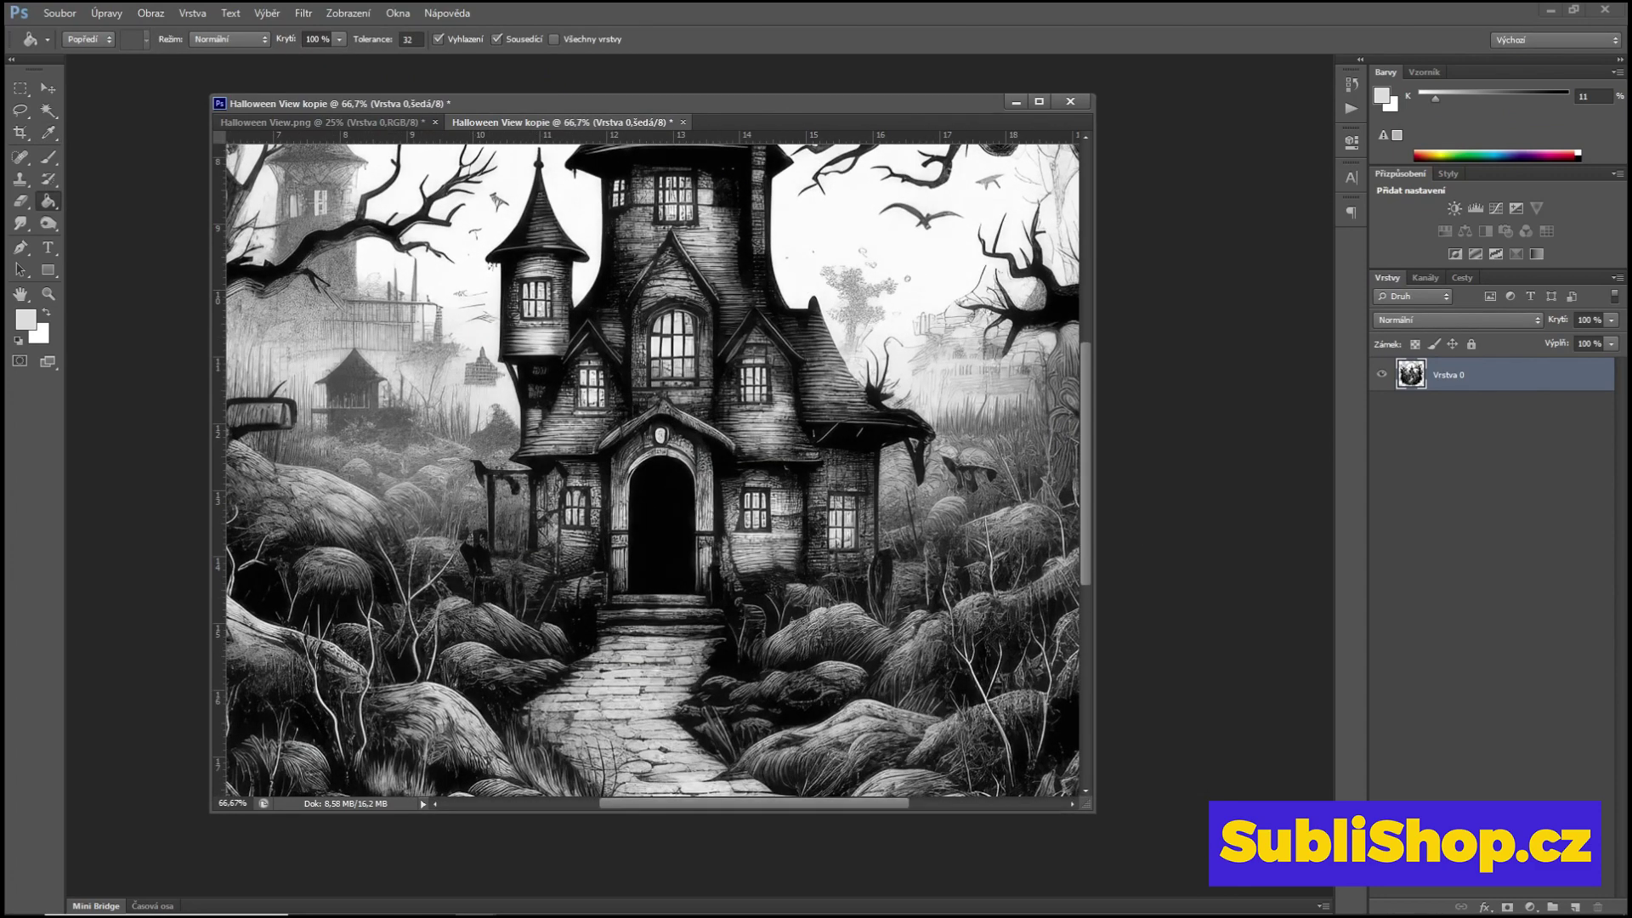
{"action": "left_click_drag", "start_coordinate": [1090, 807], "coordinate": [1344, 877]}
{"action": "key", "text": "ctrl+minus"}
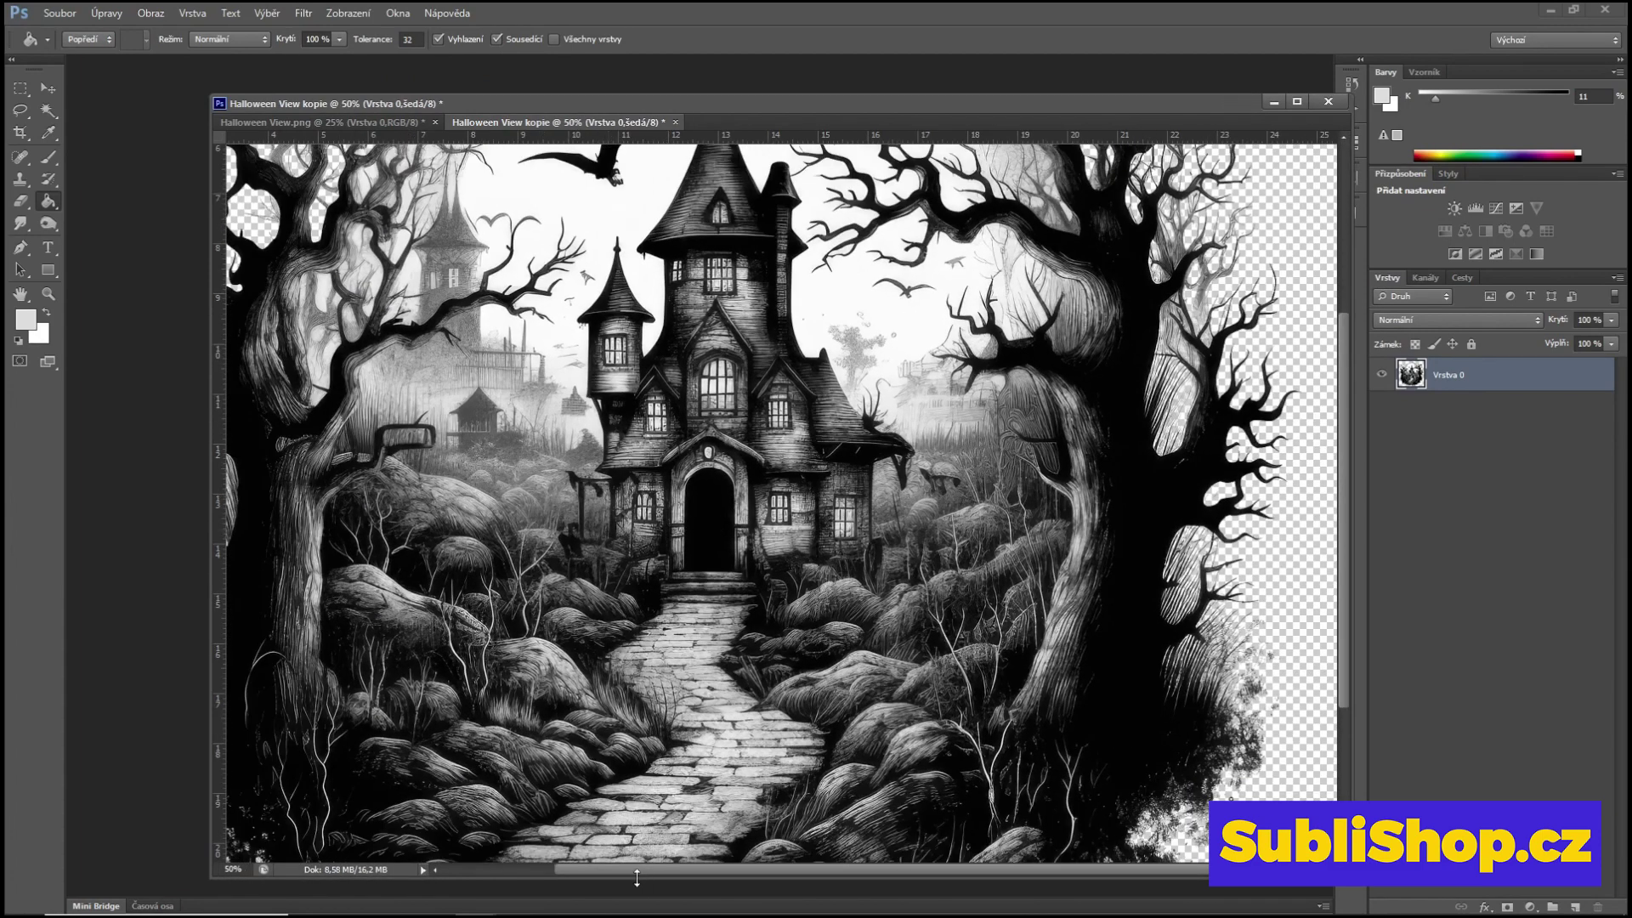
{"action": "scroll", "coordinate": [566, 864], "scroll_direction": "left", "scroll_amount": 5}
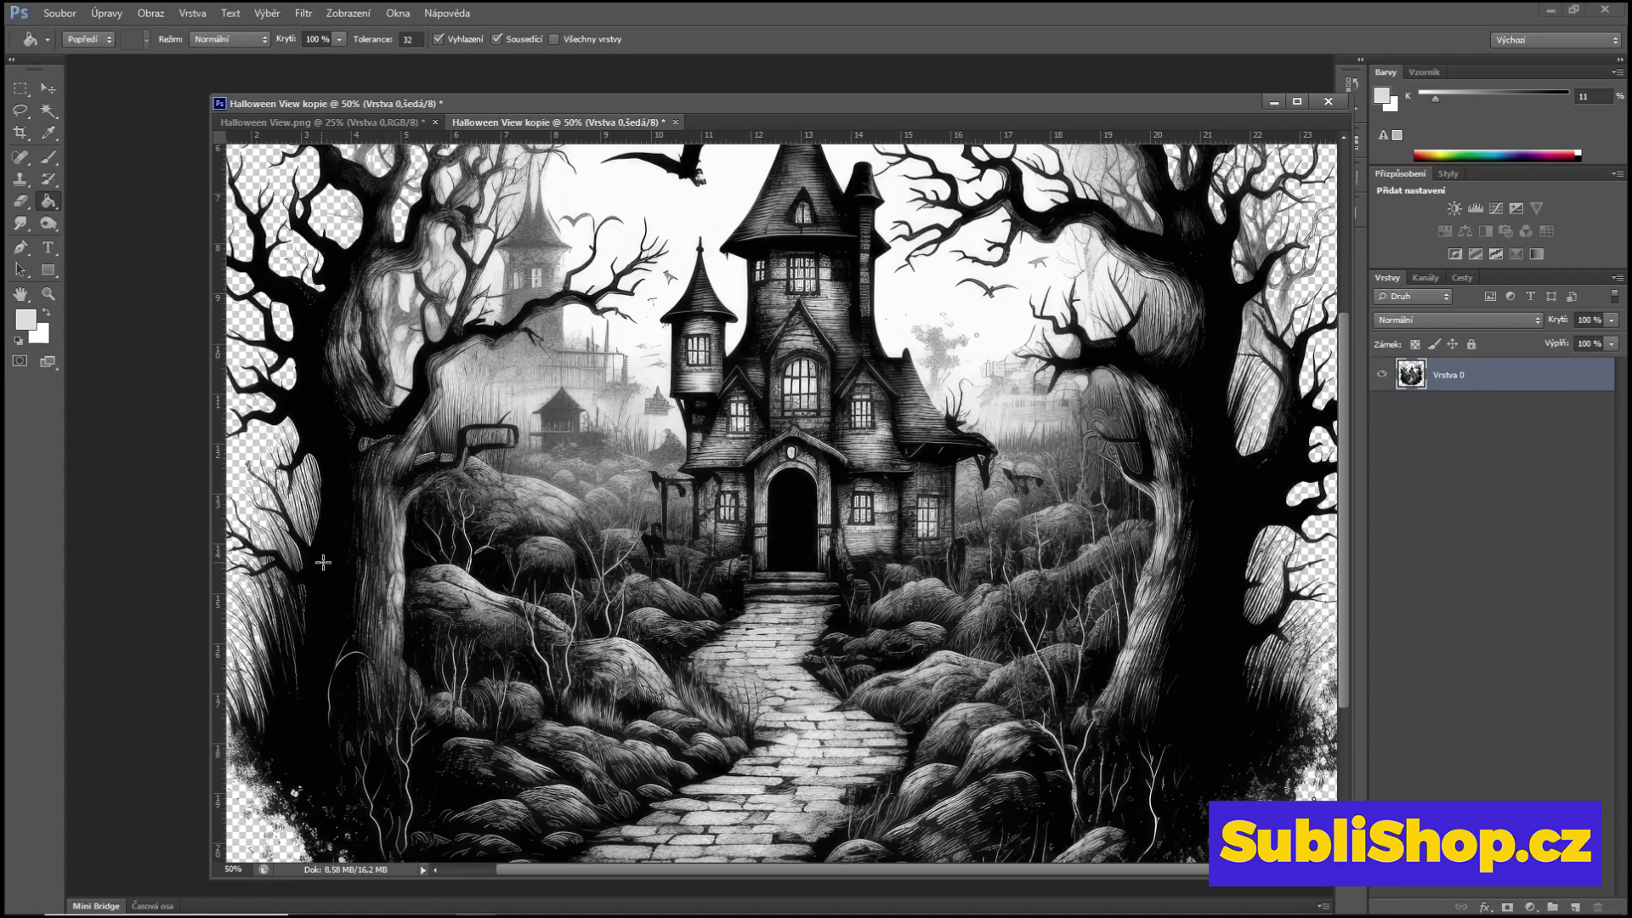
Step: Apply a high-contrast Levels adjustment to the grayscale copy with input levels 28, 0.62 and 67
{"action": "left_click", "coordinate": [194, 17]}
{"action": "mouse_move", "coordinate": [151, 14]}
{"action": "mouse_move", "coordinate": [245, 58]}
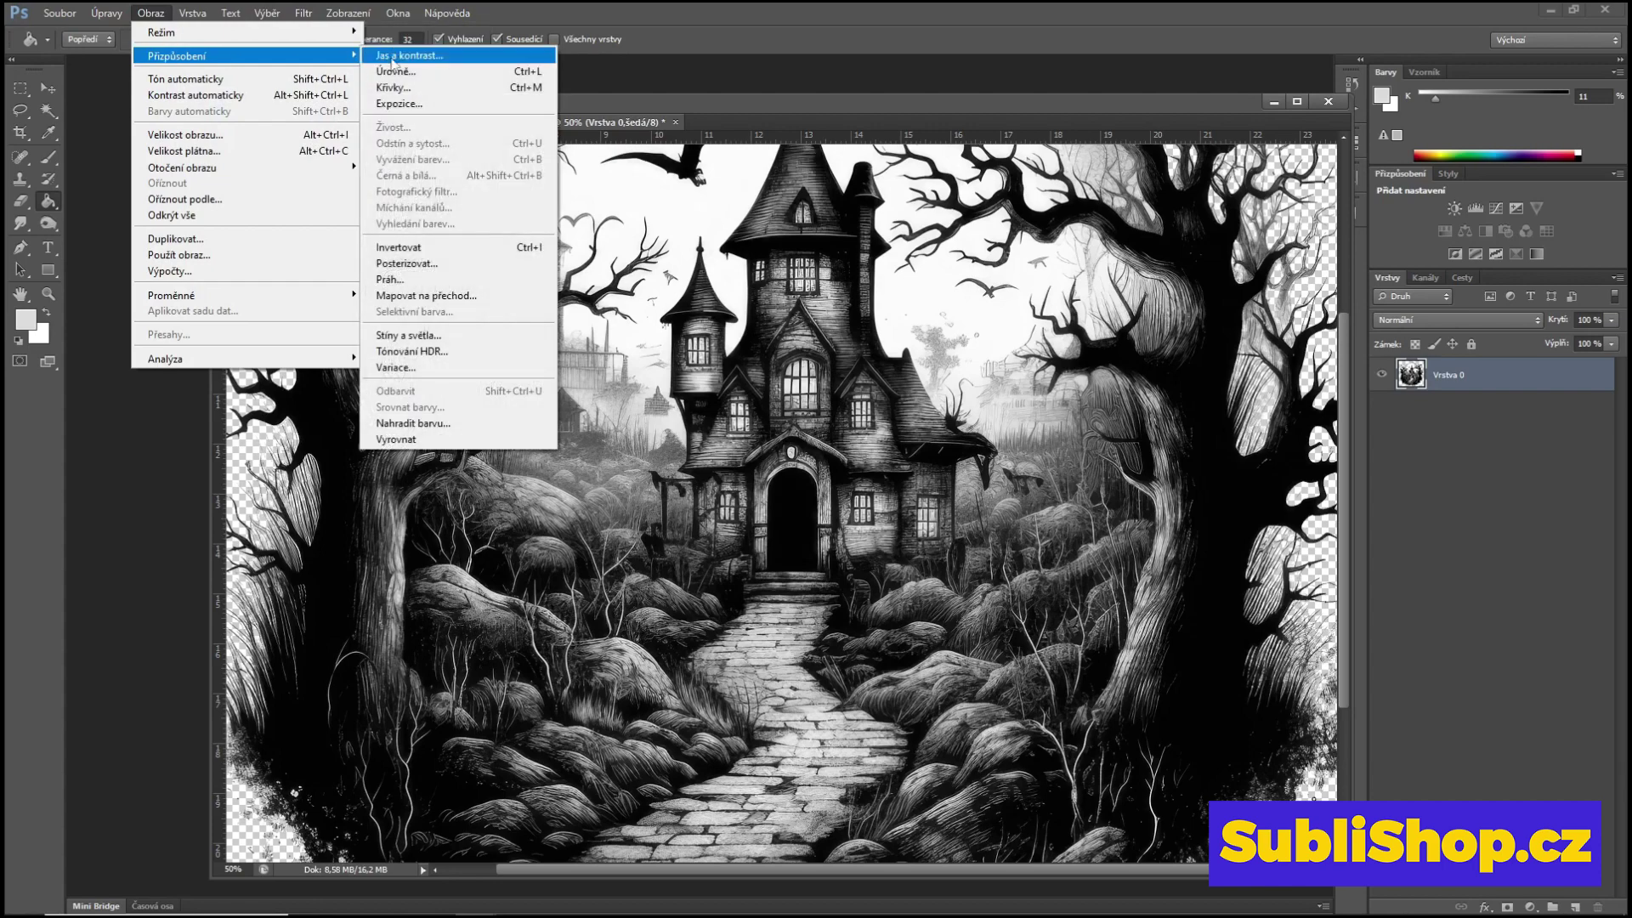
{"action": "left_click", "coordinate": [407, 73]}
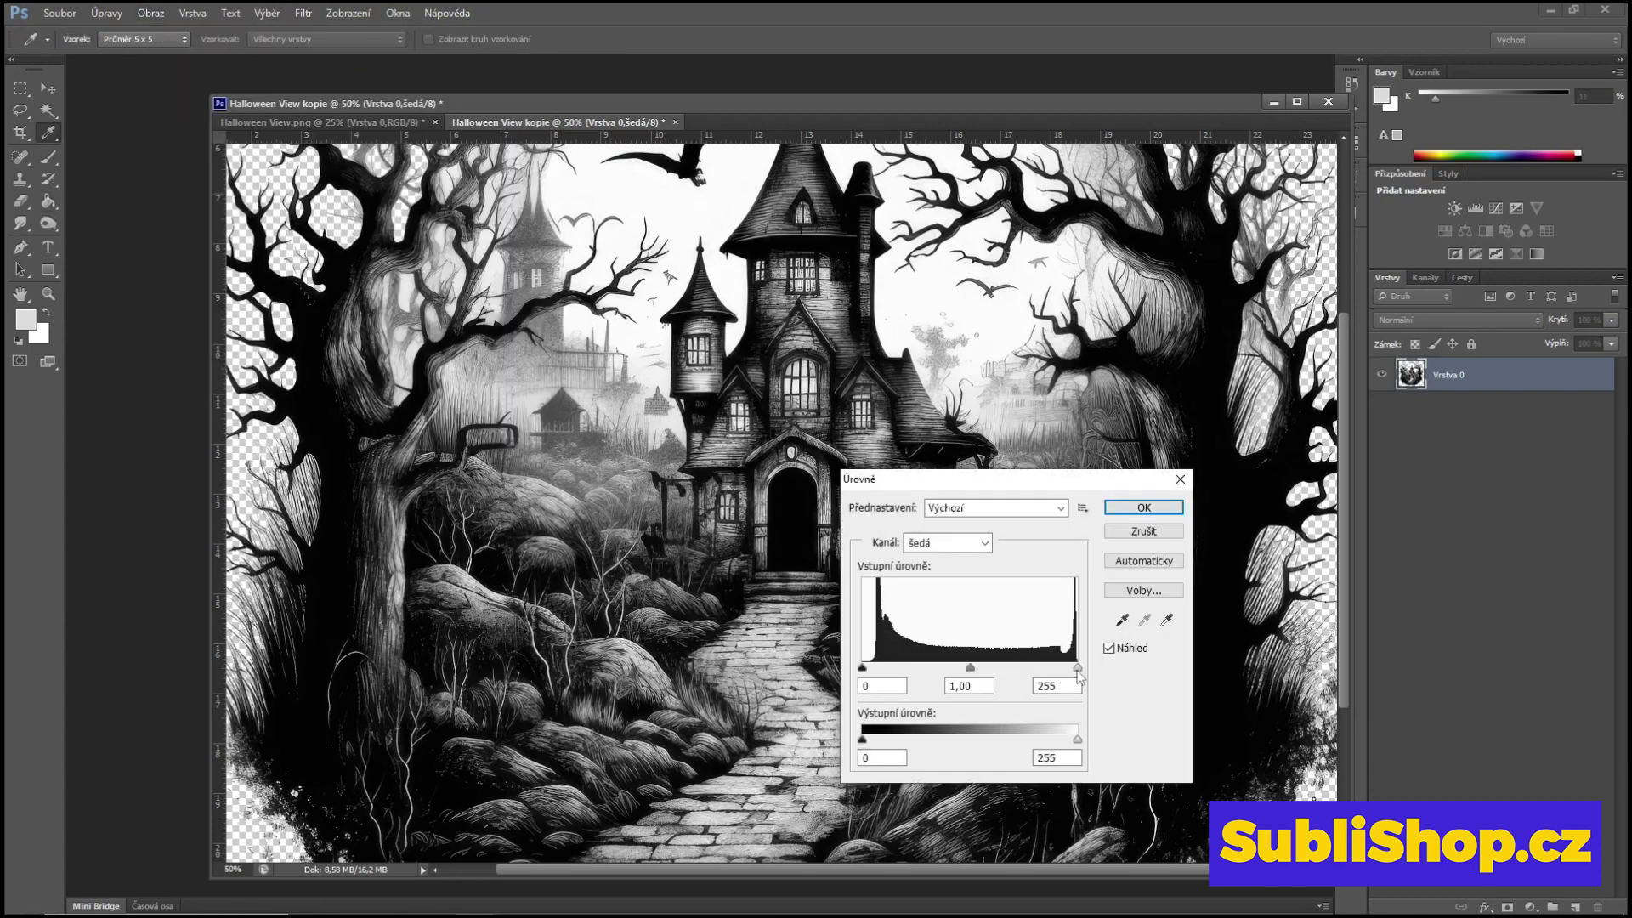
{"action": "left_click_drag", "start_coordinate": [1078, 669], "coordinate": [896, 675]}
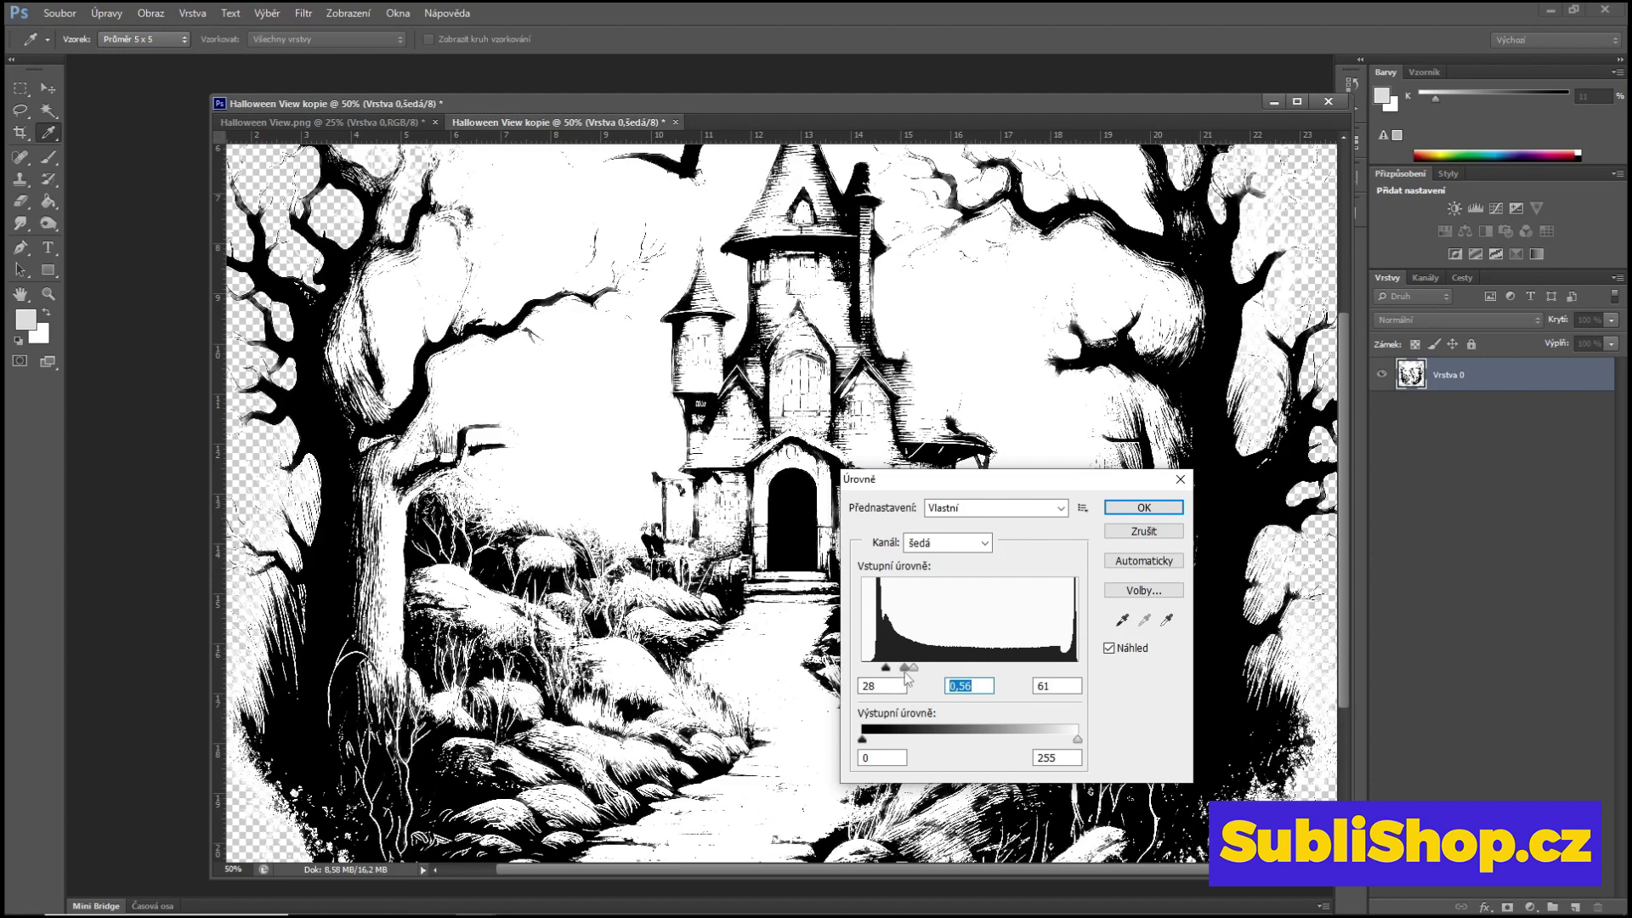
{"action": "mouse_move", "coordinate": [909, 669]}
{"action": "left_mouse_down"}
{"action": "mouse_move", "coordinate": [941, 669]}
{"action": "mouse_move", "coordinate": [907, 674]}
{"action": "left_mouse_up"}
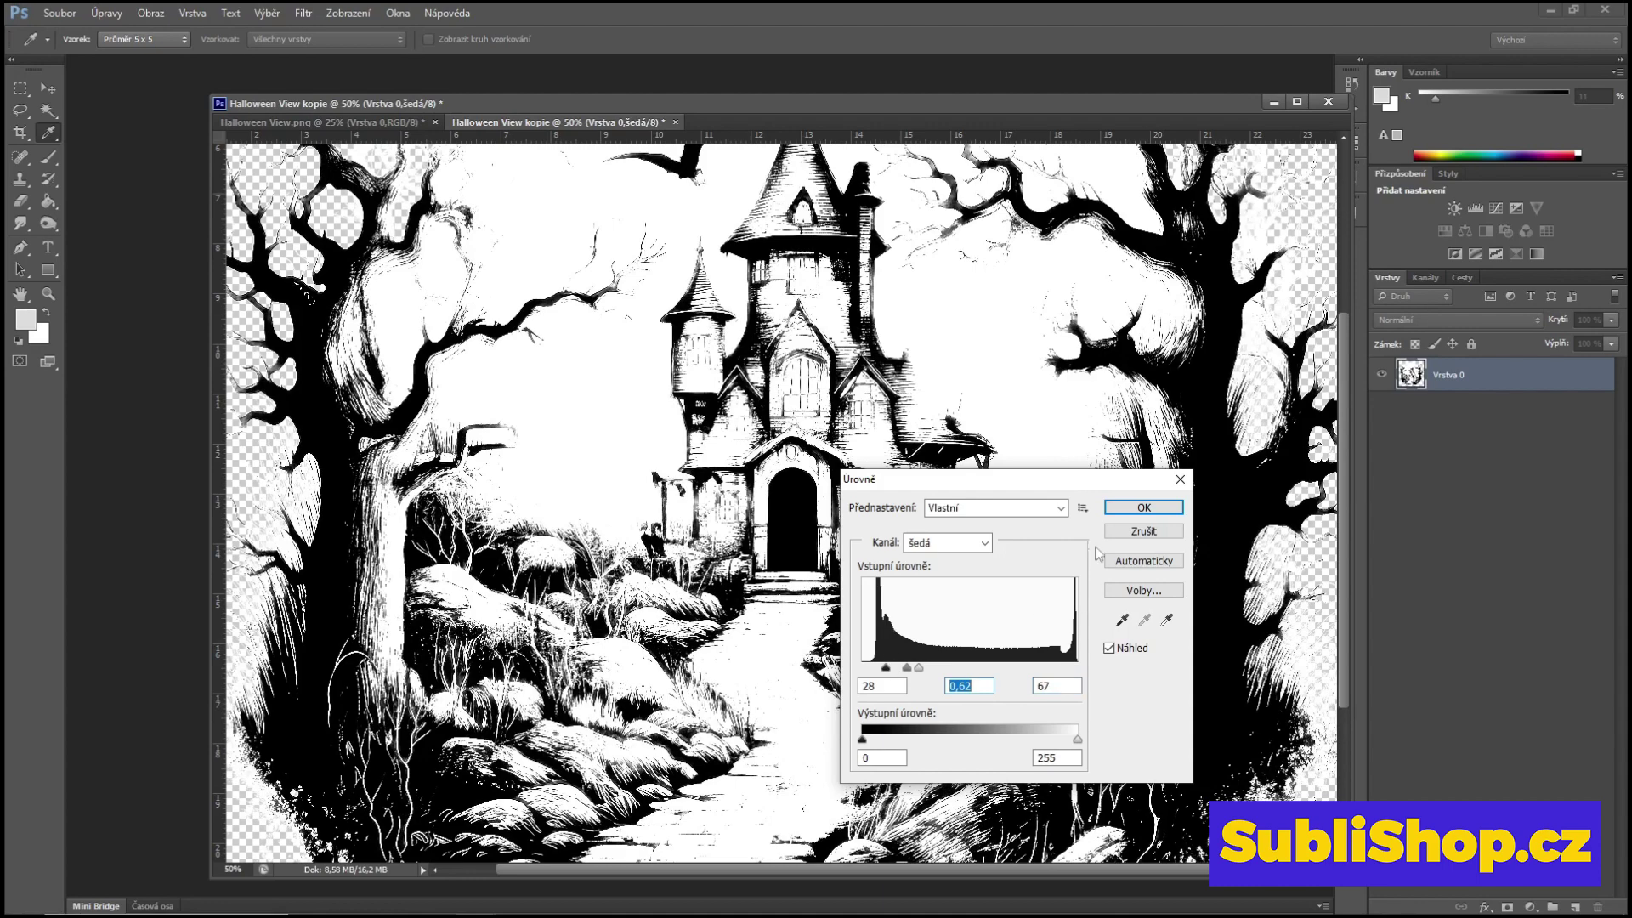
{"action": "left_click", "coordinate": [1144, 508]}
{"action": "key", "text": "g"}
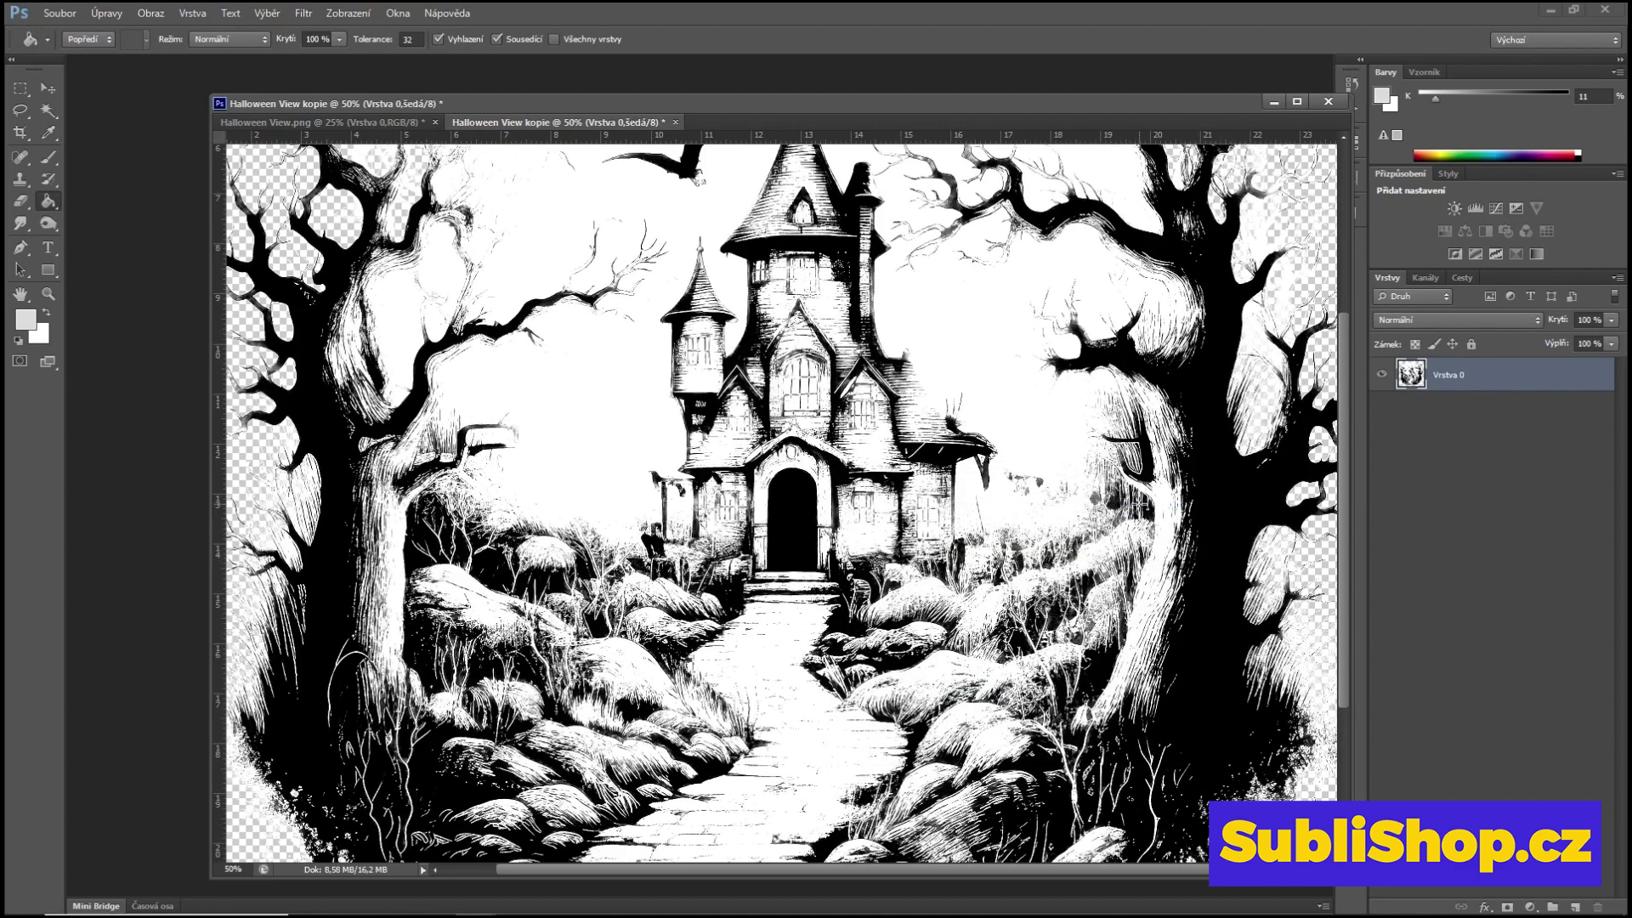
Step: Convert the grayscale copy to bitmap mode at 300 pixels per inch using a round halftone screen at 22.5 degrees
{"action": "key", "text": "ctrl+minus"}
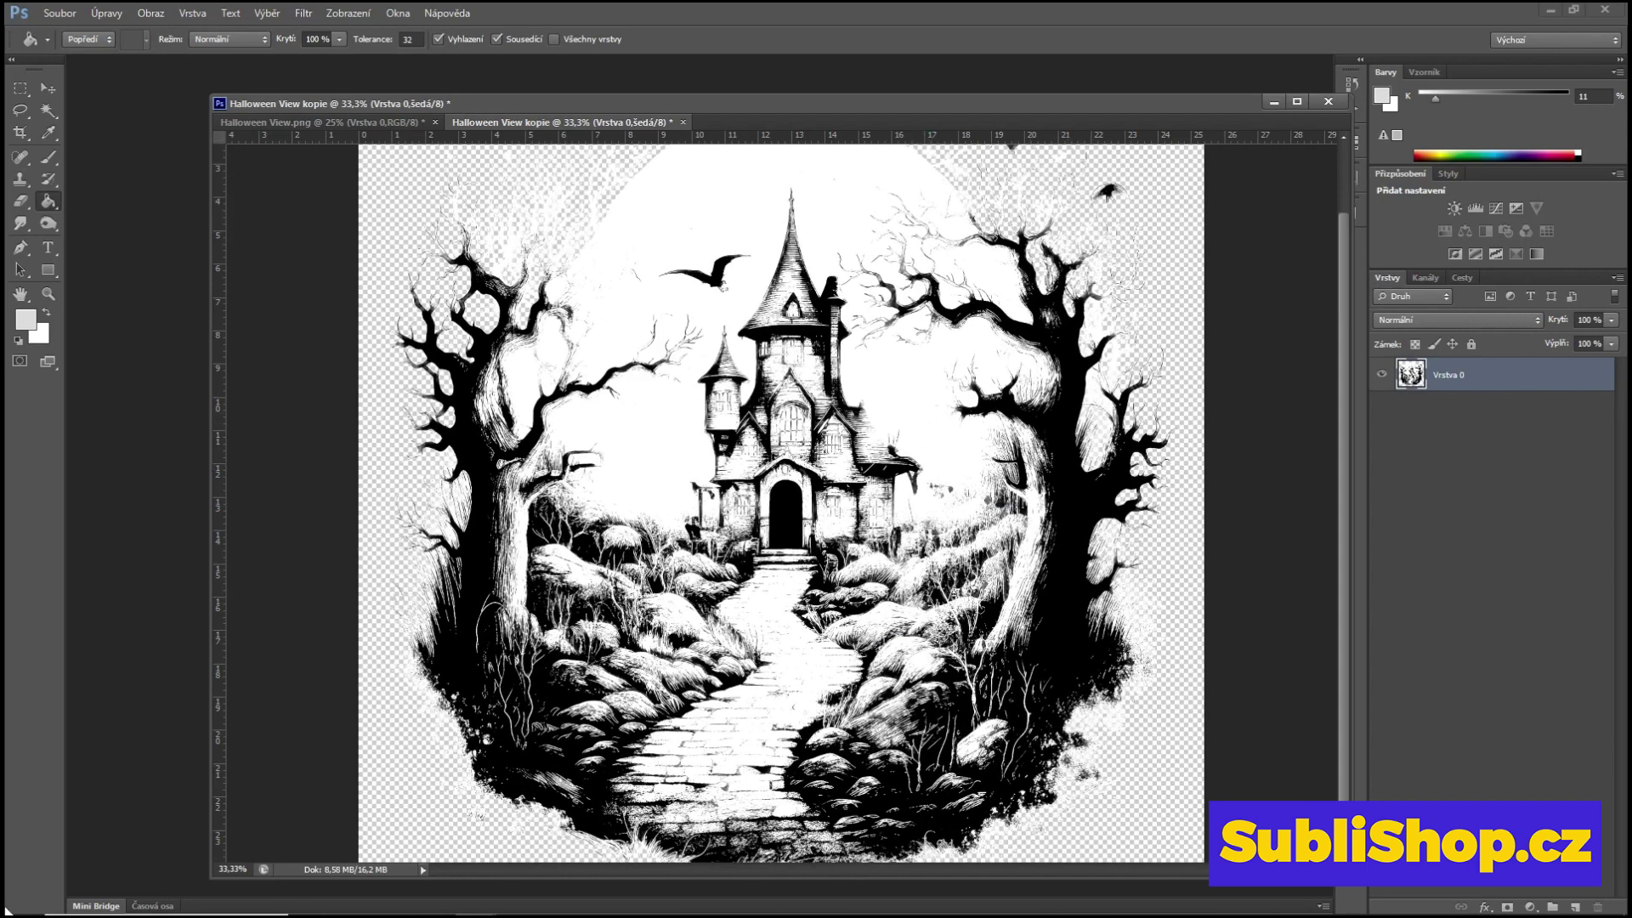
{"action": "key", "text": "ctrl+minus"}
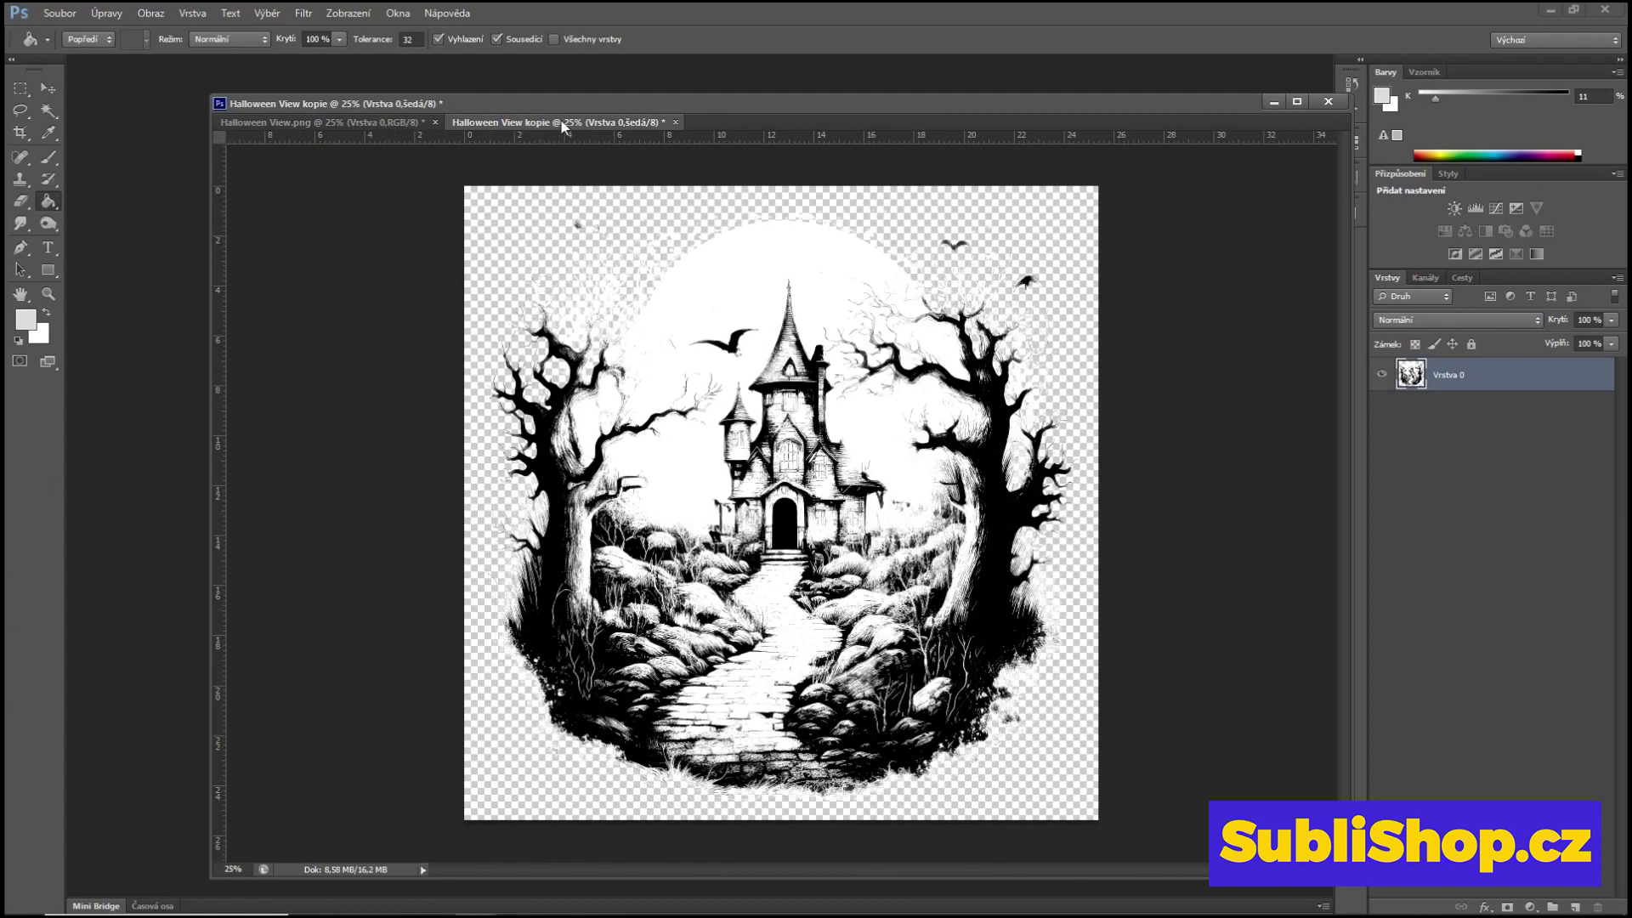
{"action": "left_click", "coordinate": [153, 13]}
{"action": "mouse_move", "coordinate": [161, 32]}
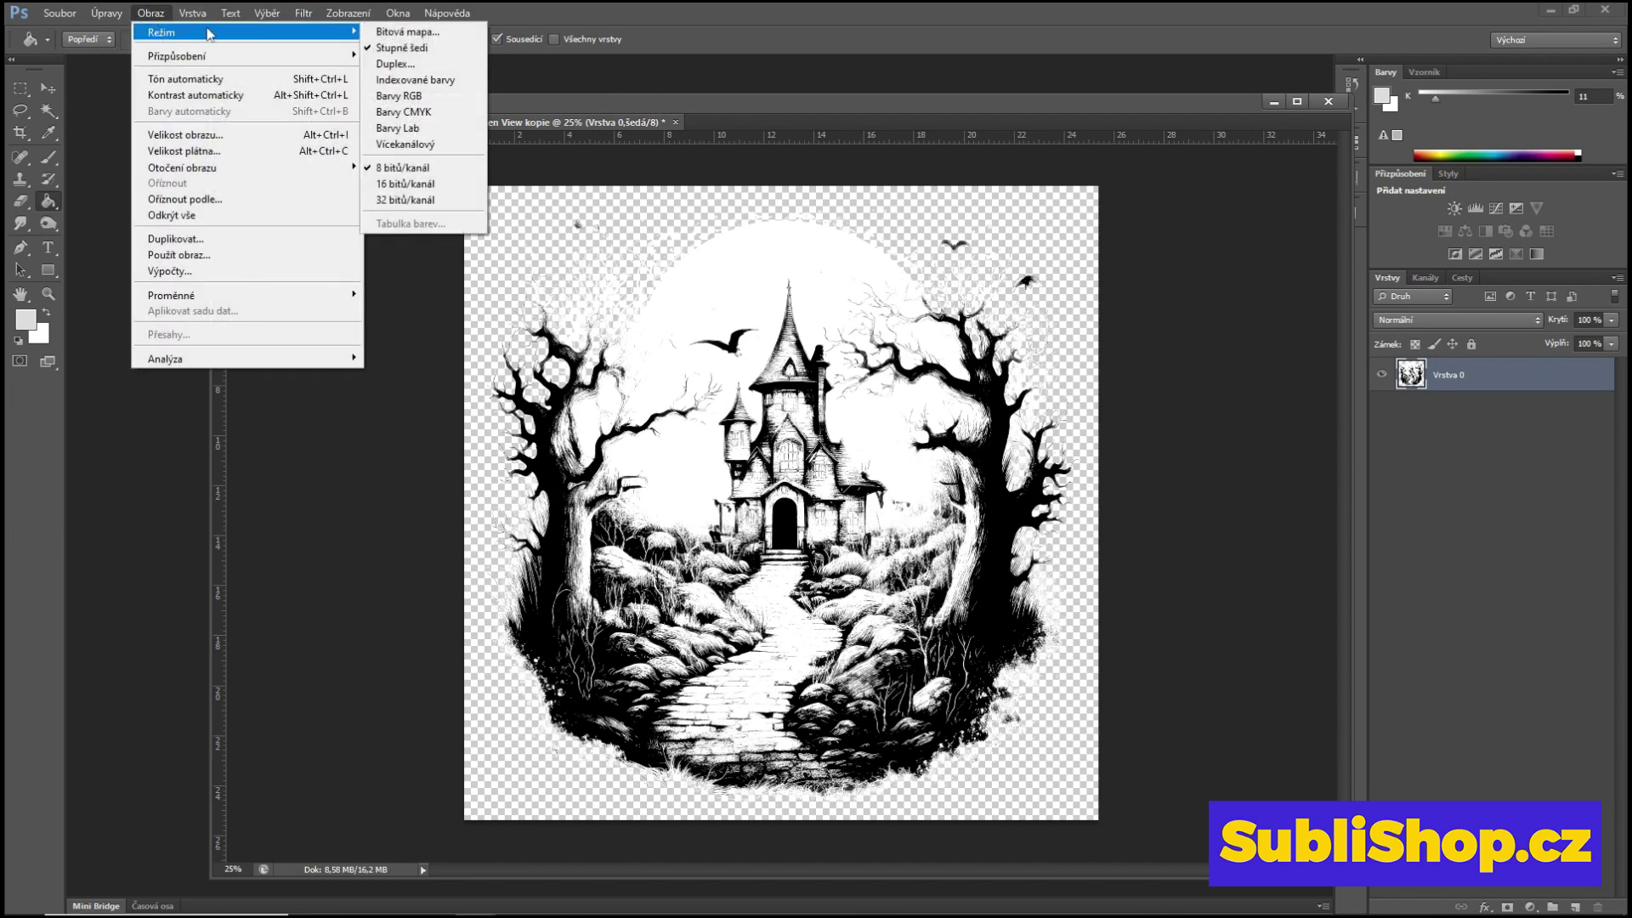
{"action": "left_click", "coordinate": [393, 33]}
{"action": "left_click", "coordinate": [783, 358]}
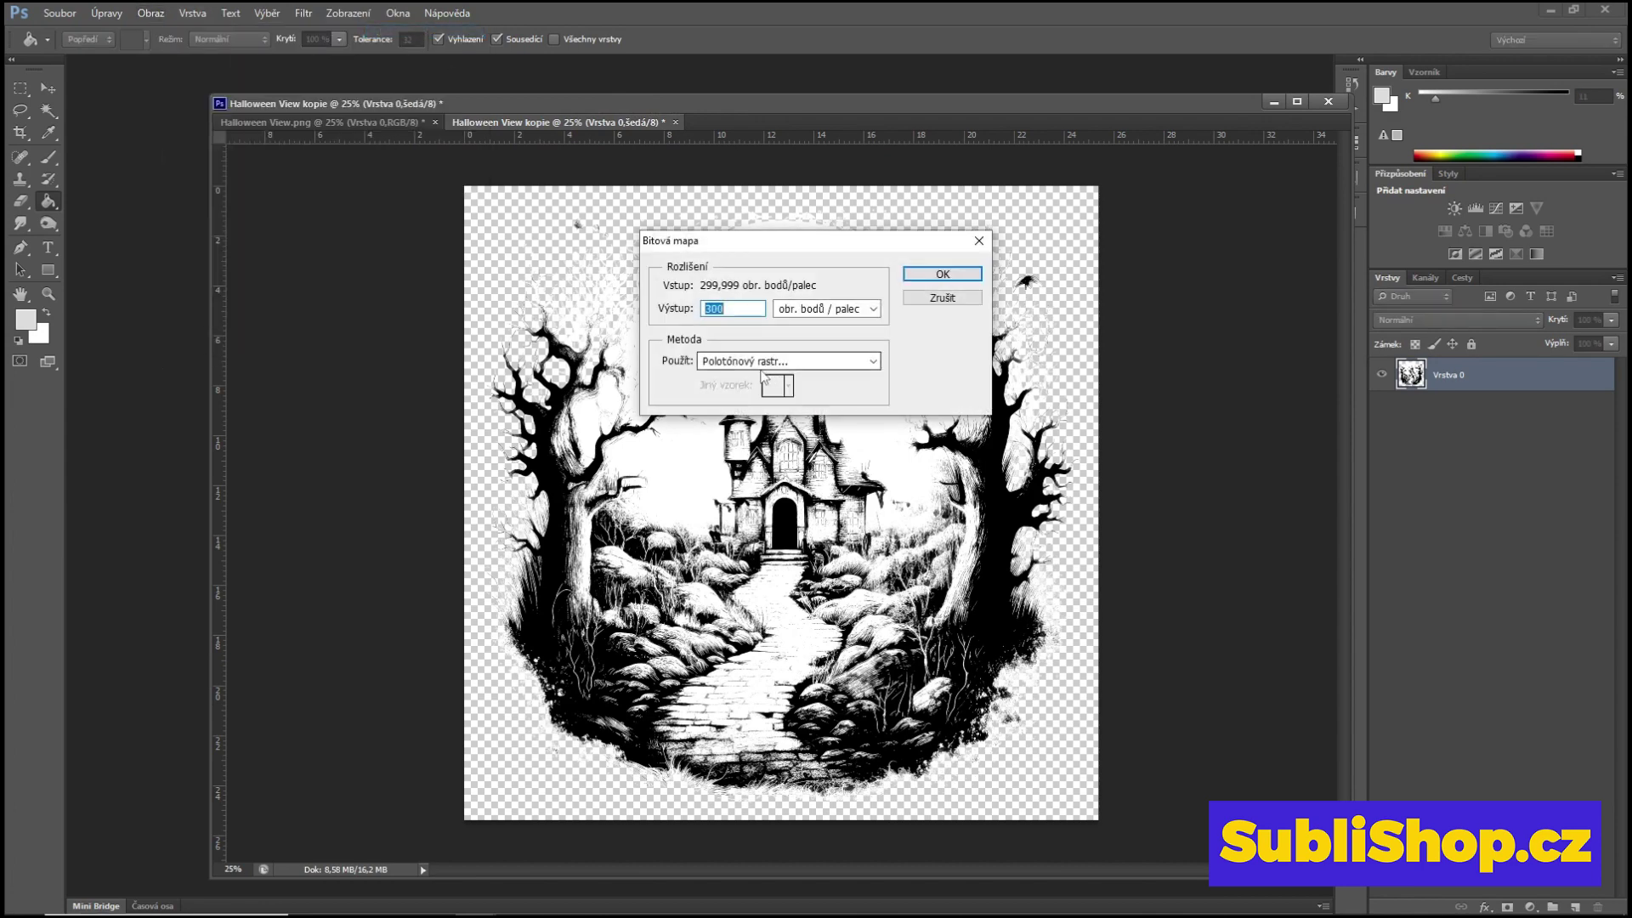
{"action": "left_click", "coordinate": [733, 307]}
{"action": "left_click_drag", "start_coordinate": [733, 307], "coordinate": [681, 317]}
{"action": "left_click", "coordinate": [859, 361]}
{"action": "left_click", "coordinate": [932, 323]}
{"action": "left_click", "coordinate": [968, 279]}
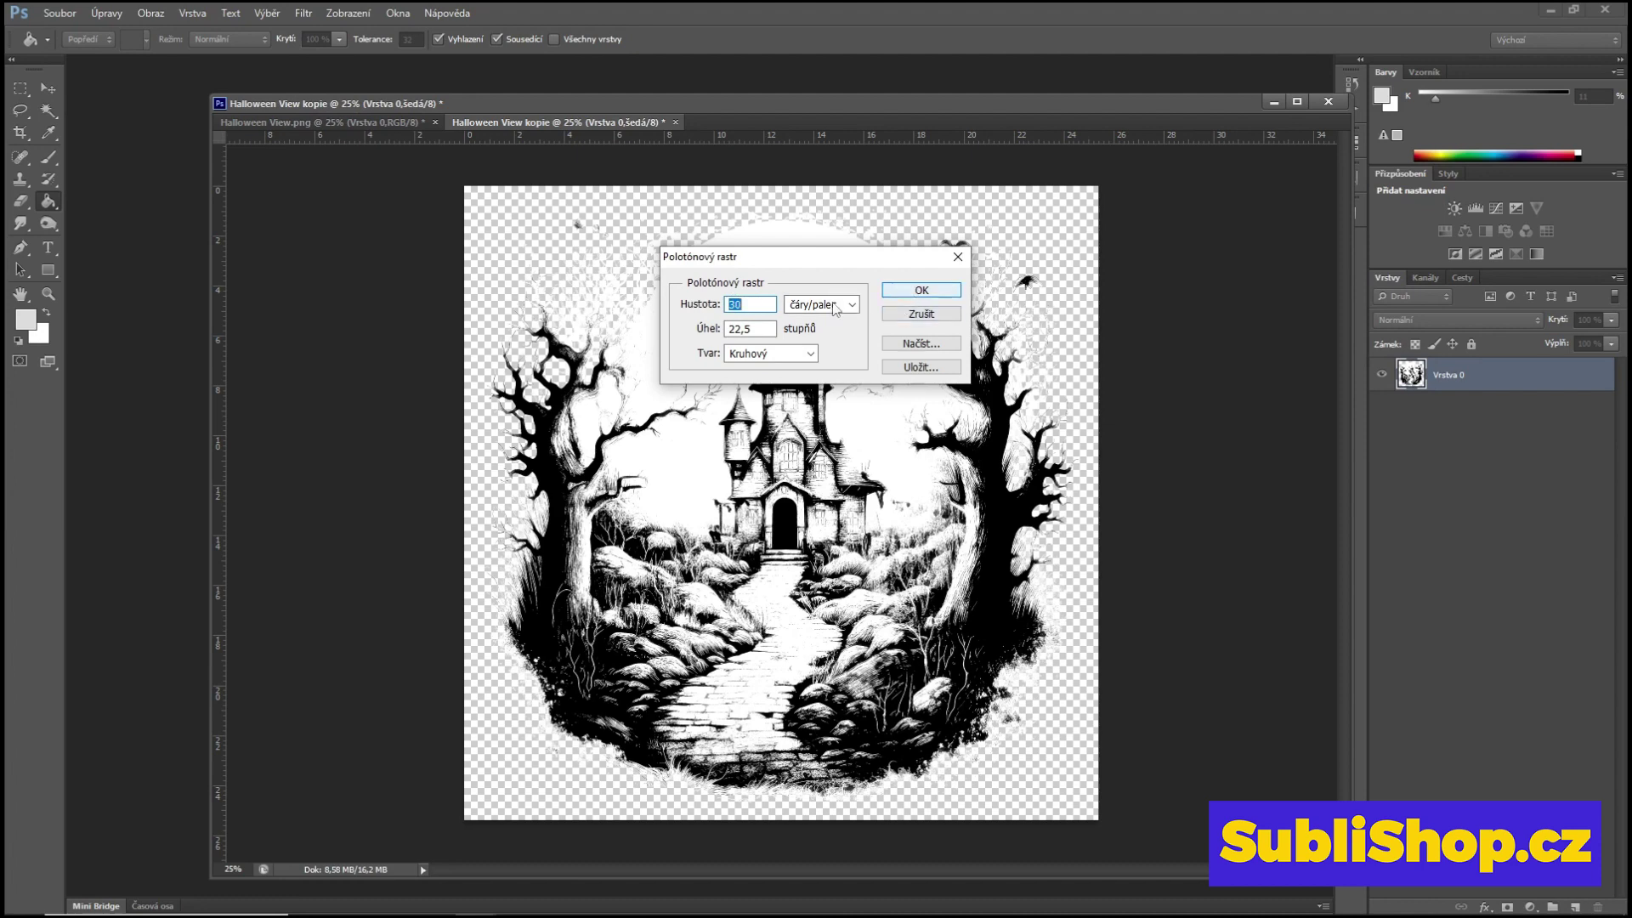
{"action": "left_click", "coordinate": [920, 290]}
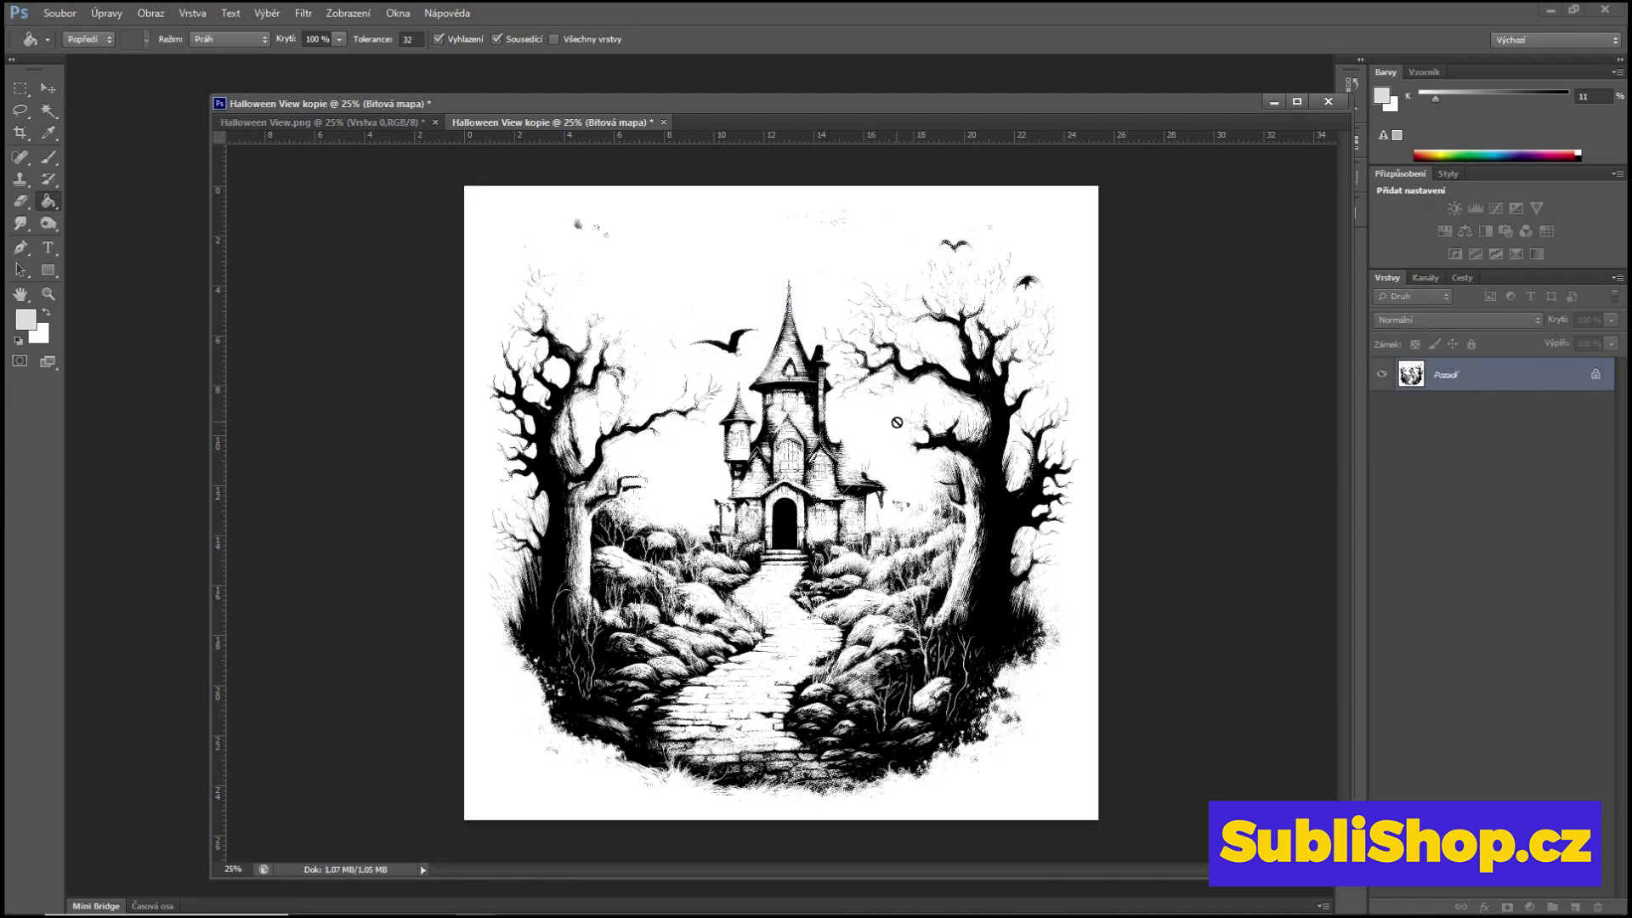
Step: Copy the entire bitmap image and switch back to the Halloween View.png document
{"action": "key", "text": "ctrl+a"}
{"action": "left_click", "coordinate": [386, 121]}
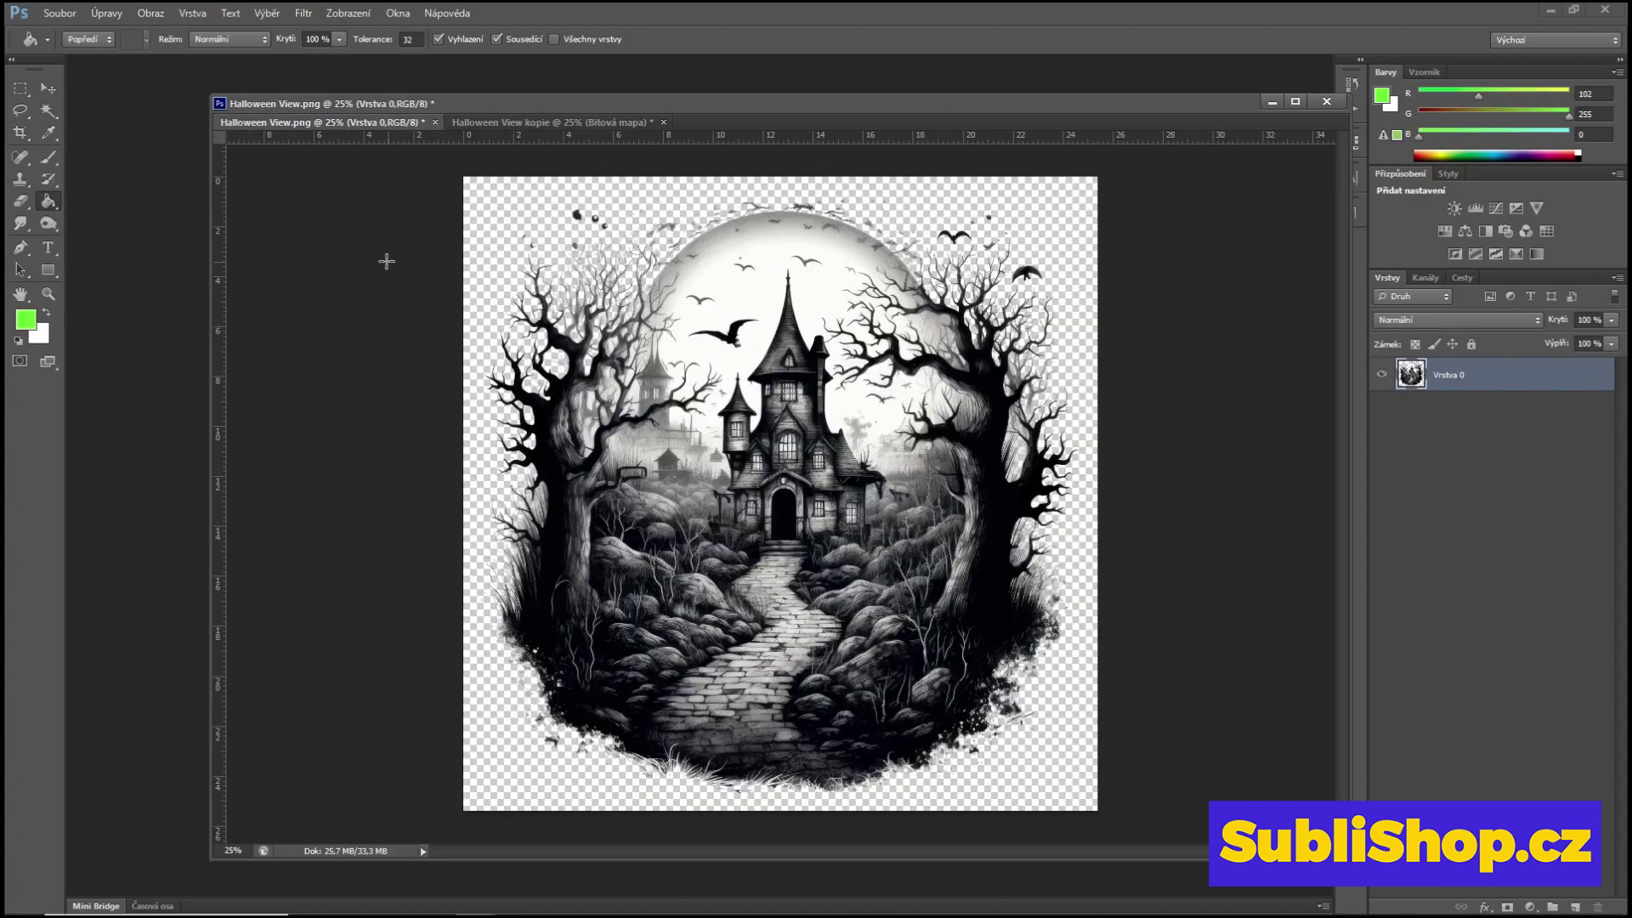
{"action": "left_click", "coordinate": [150, 13]}
{"action": "mouse_move", "coordinate": [314, 31]}
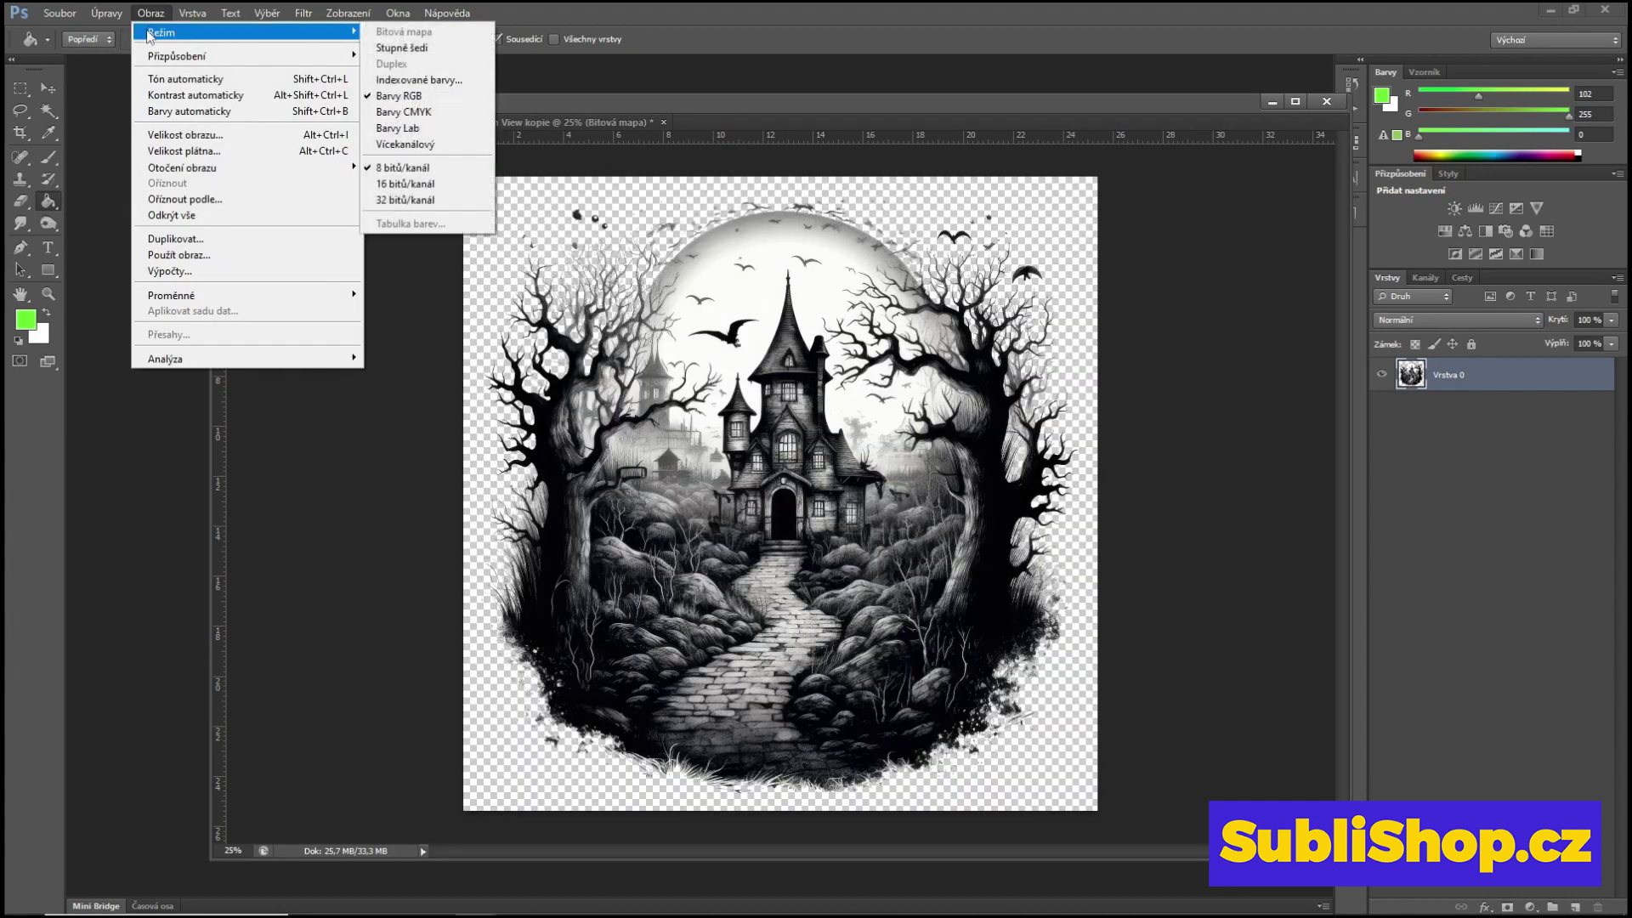
{"action": "left_click", "coordinate": [150, 13]}
{"action": "left_click", "coordinate": [151, 12]}
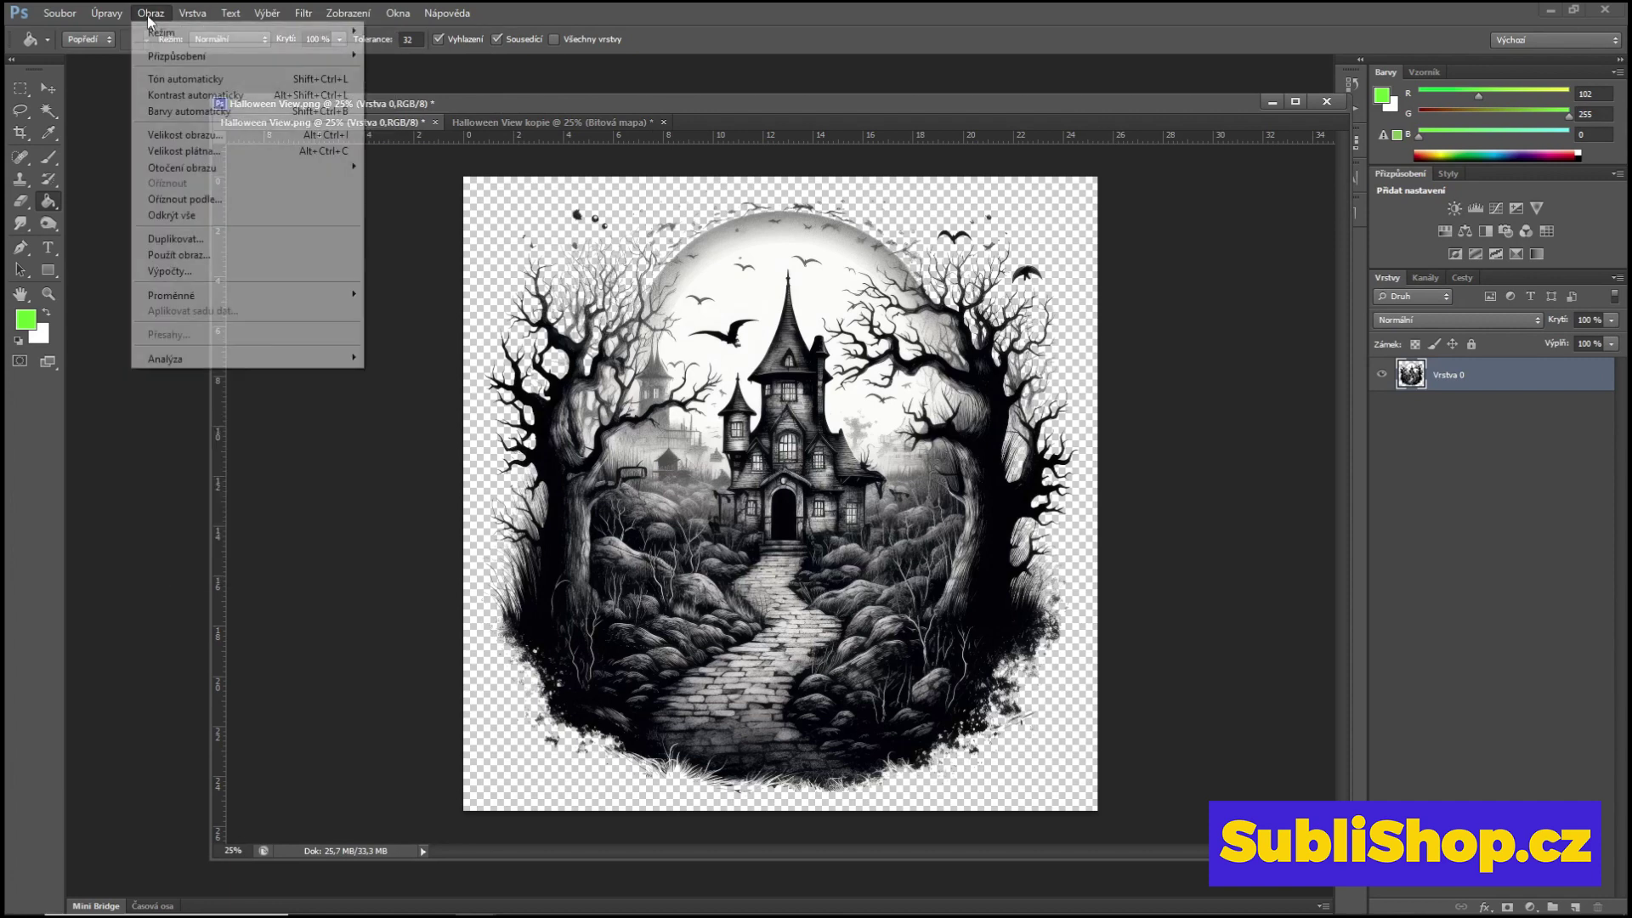
{"action": "mouse_move", "coordinate": [153, 40]}
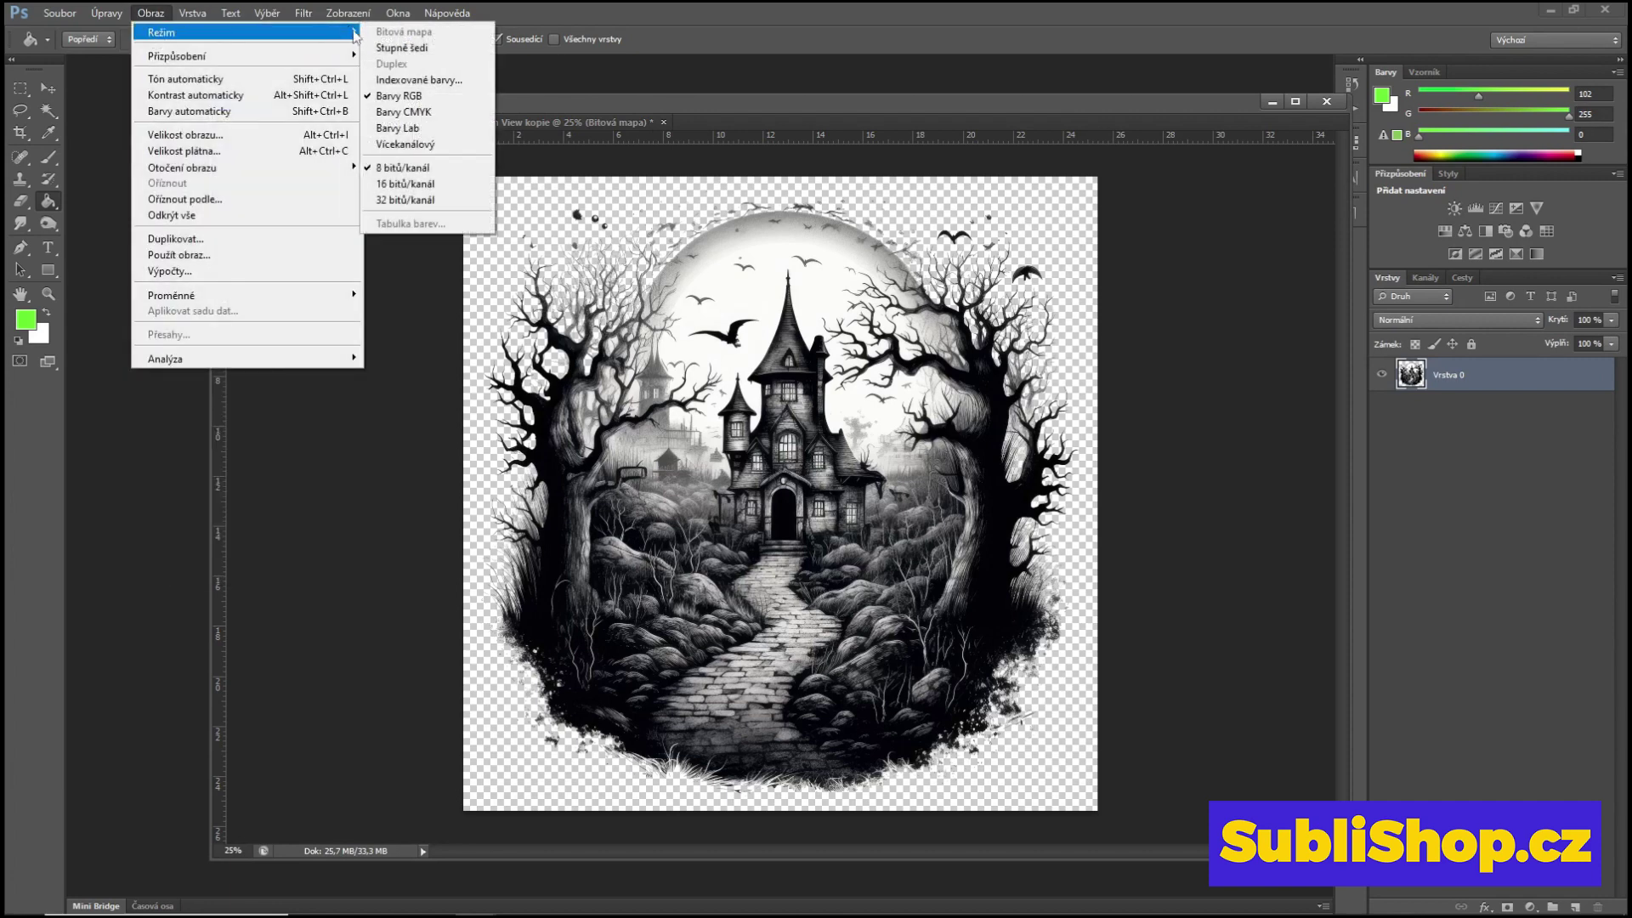
{"action": "left_click", "coordinate": [374, 92]}
{"action": "left_click", "coordinate": [150, 13]}
{"action": "left_click", "coordinate": [151, 12]}
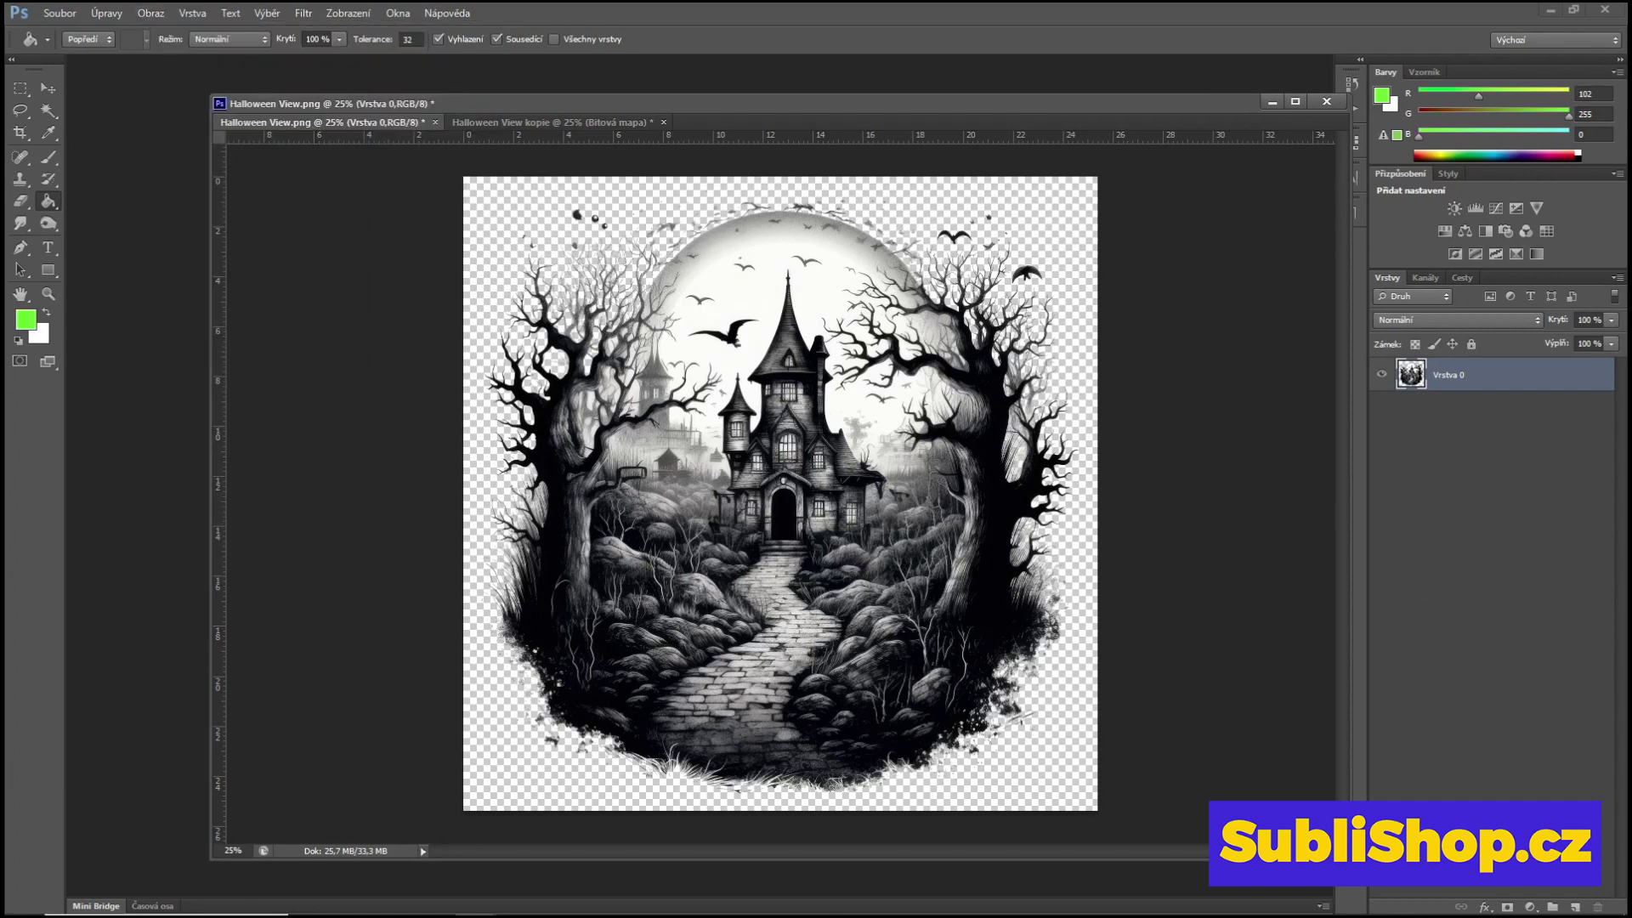
Step: Add a layer mask to Vrstva 0, paste the copied bitmap into the mask, and return to the layer's image
{"action": "left_click", "coordinate": [1507, 908]}
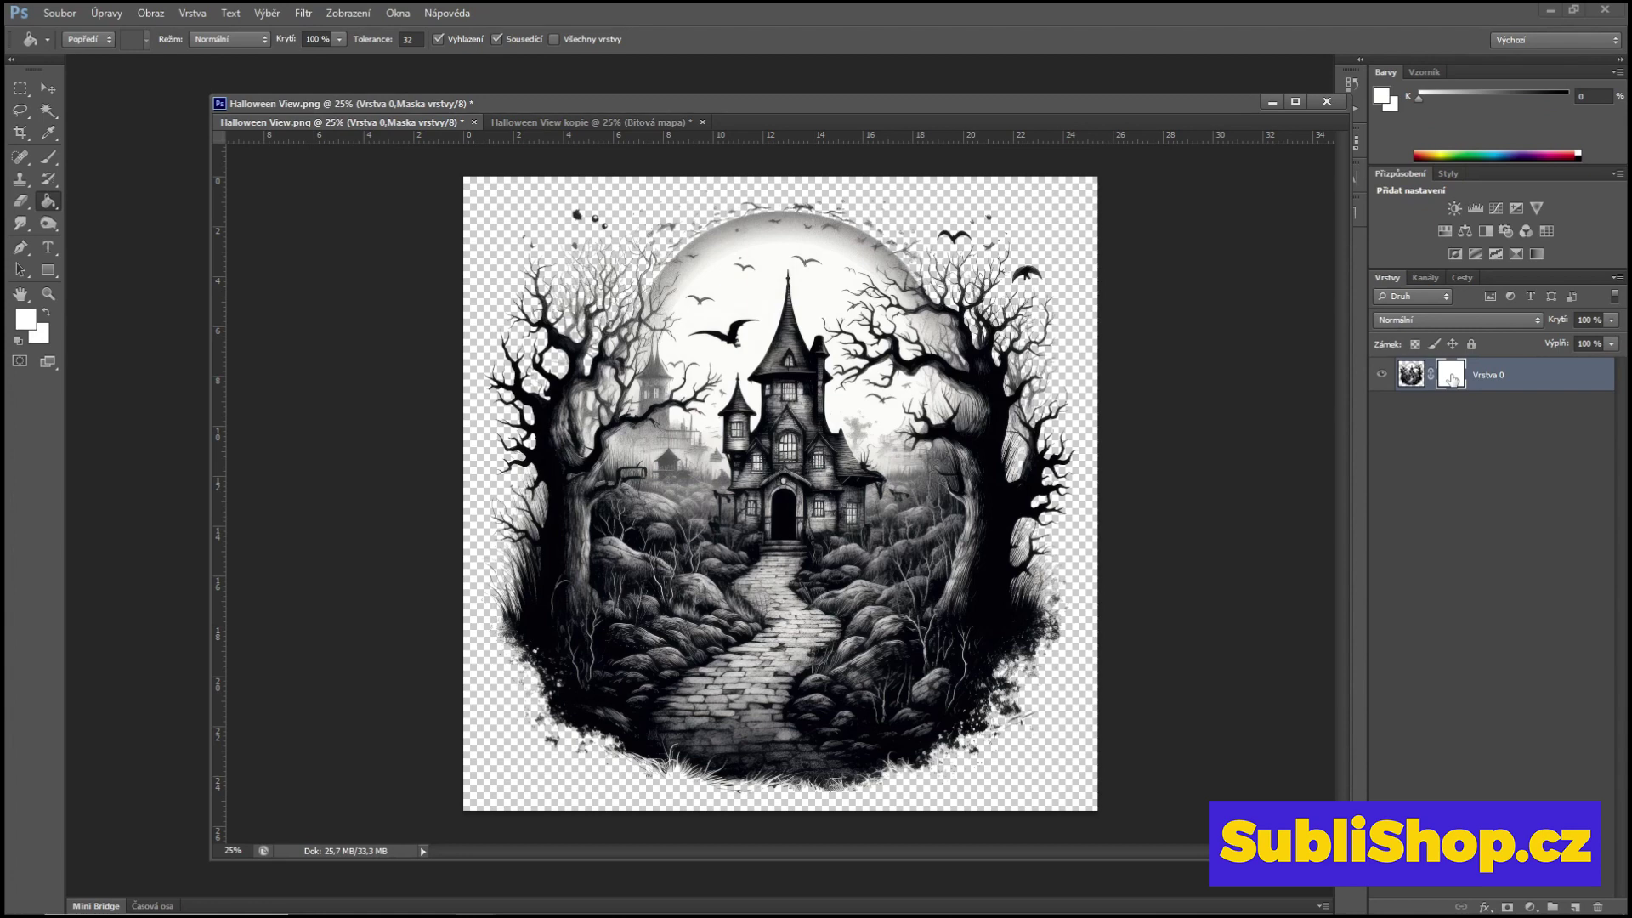
{"action": "left_click", "coordinate": [1451, 380], "text": "alt"}
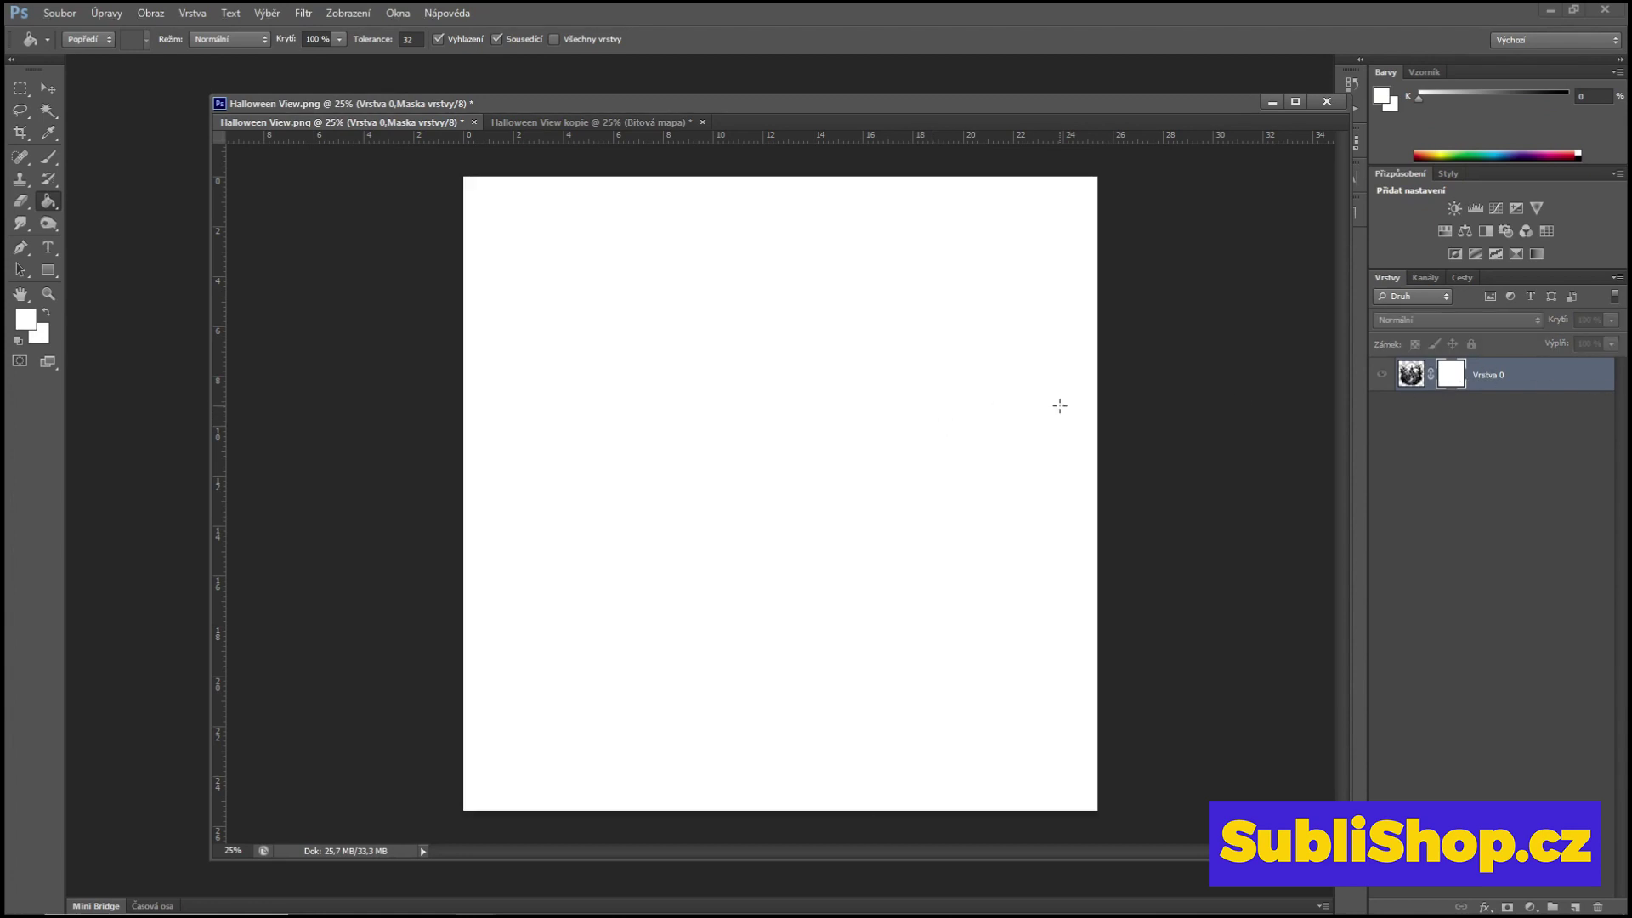
{"action": "key", "text": "ctrl+v"}
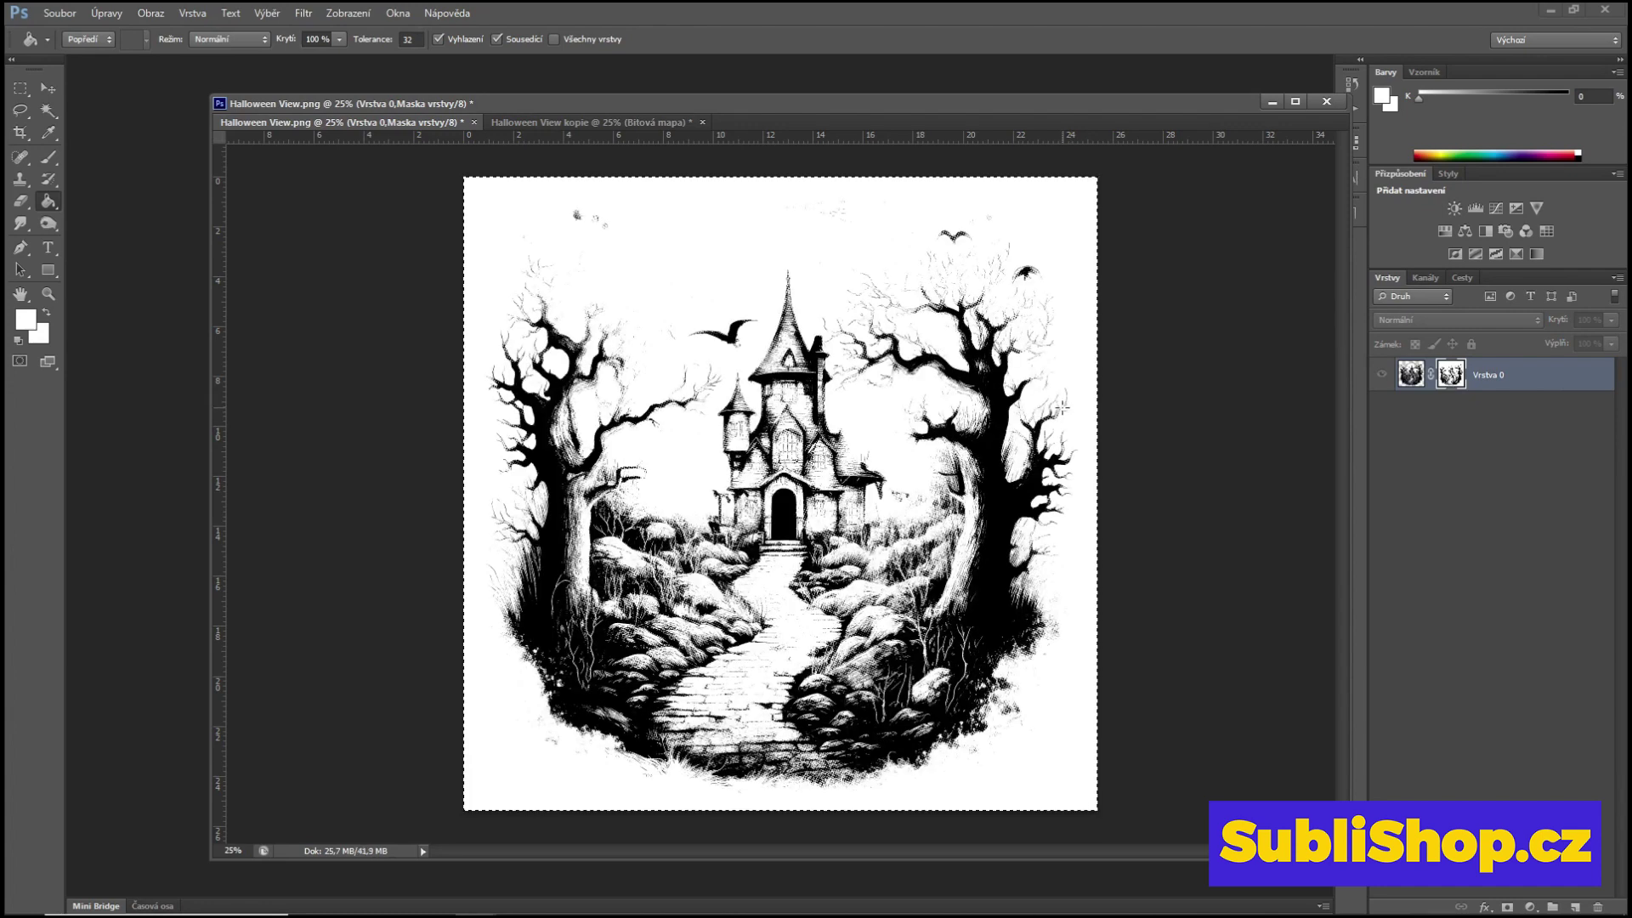
{"action": "left_click", "coordinate": [1411, 374]}
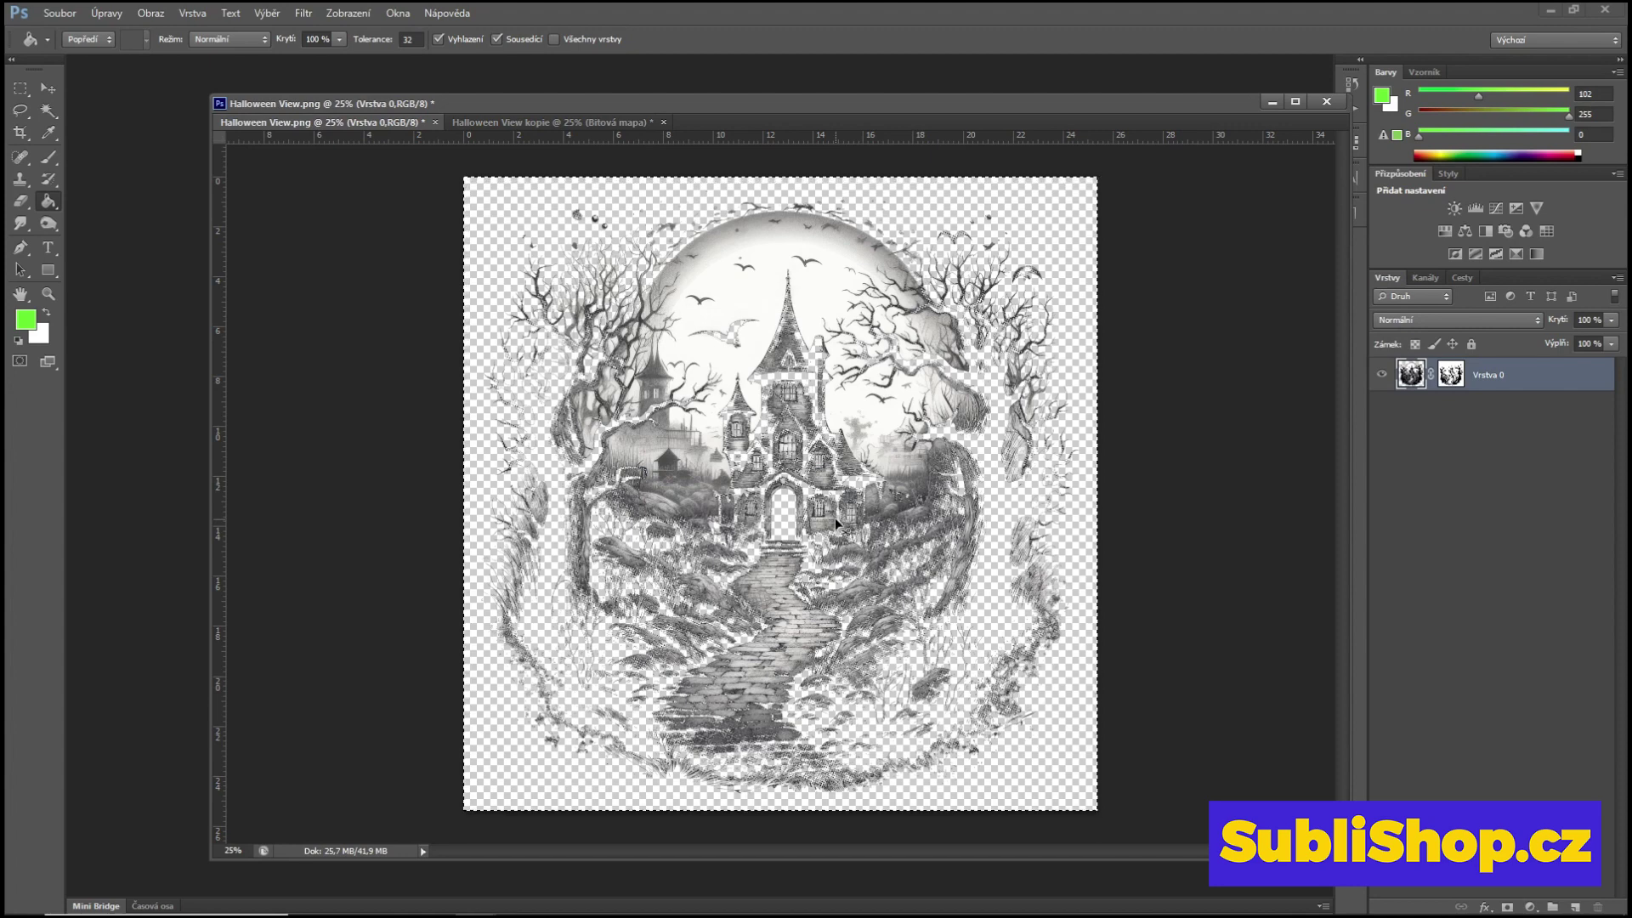
Step: Create a new layer beneath Vrstva 0 and fill it with black
{"action": "left_click", "coordinate": [1575, 906]}
{"action": "left_click_drag", "start_coordinate": [1486, 388], "coordinate": [1474, 441]}
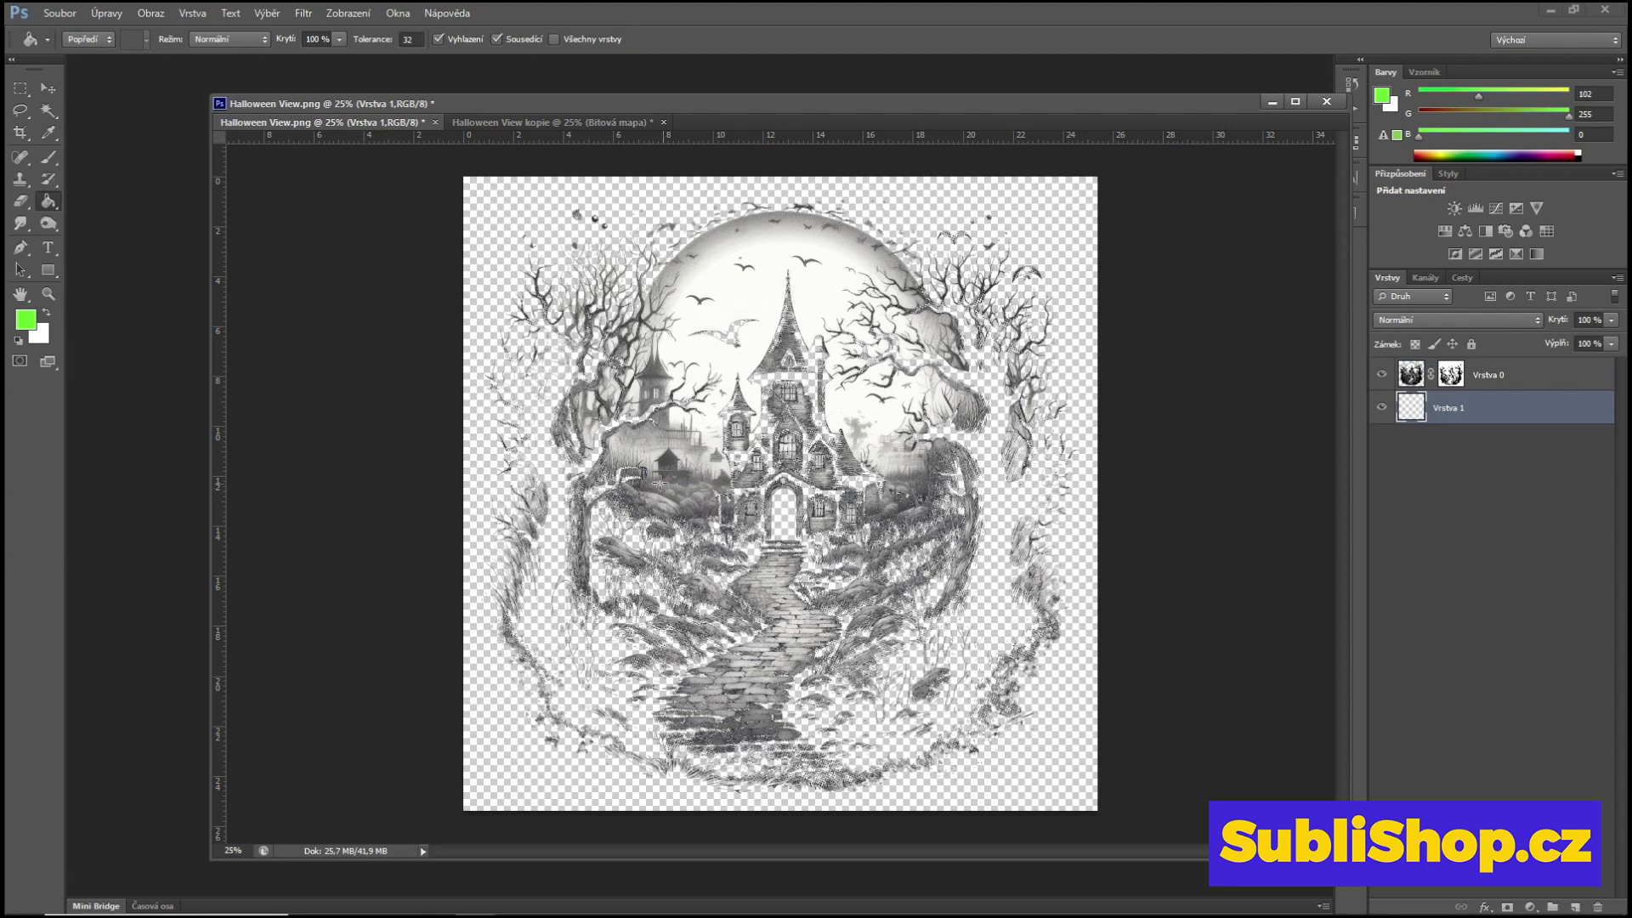
{"action": "key", "text": "d"}
{"action": "left_click", "coordinate": [1058, 757]}
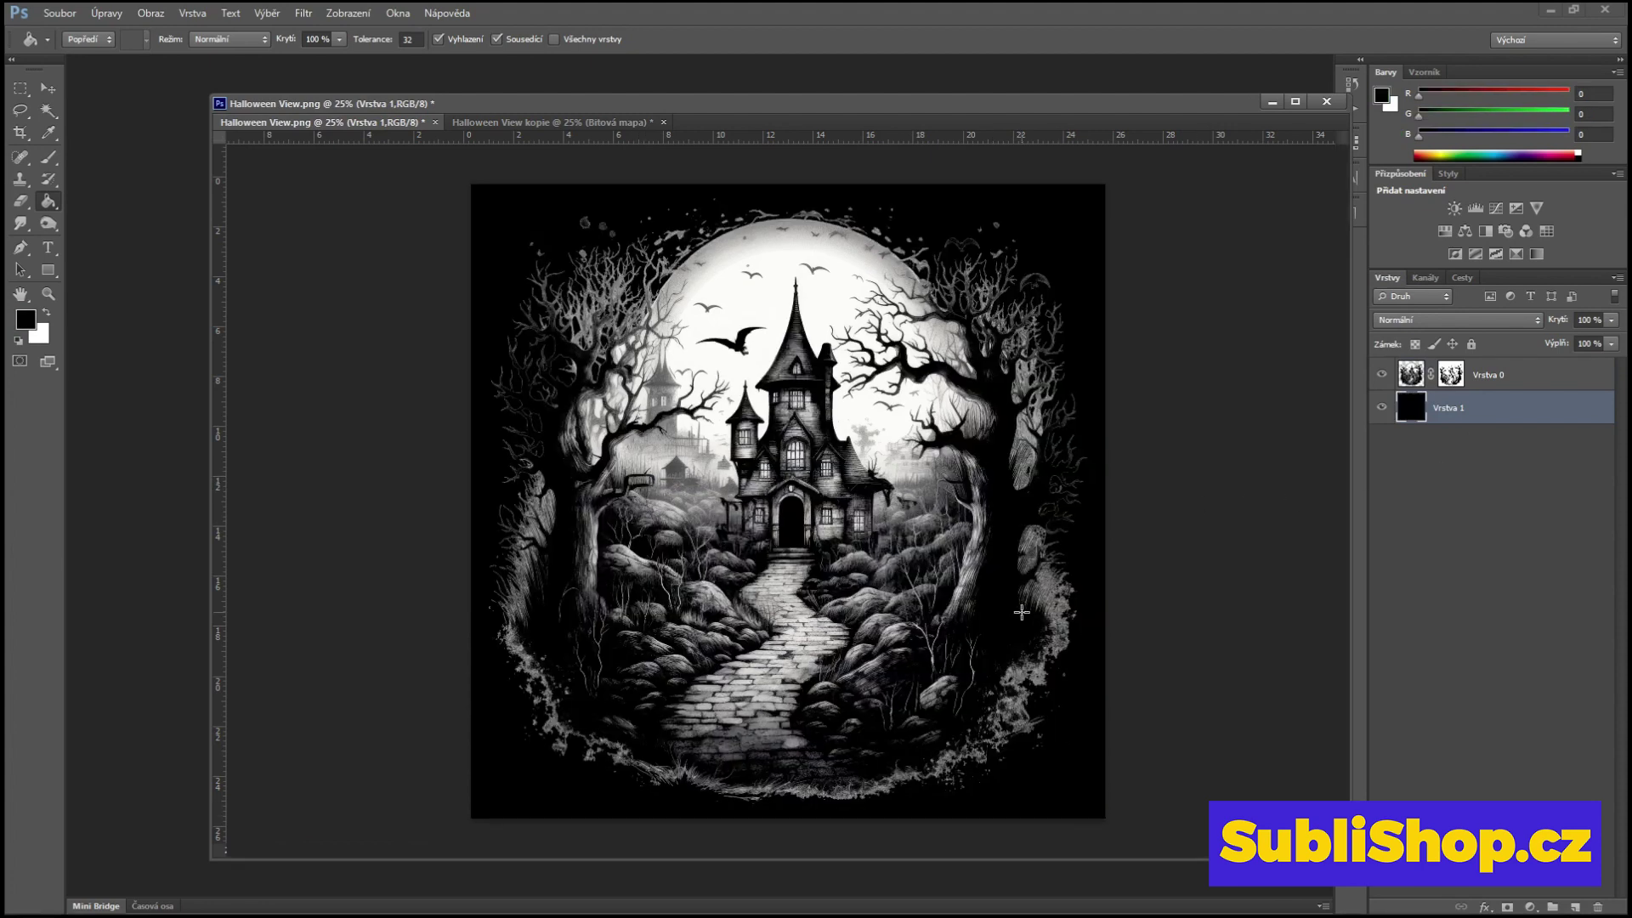
Step: Preview the masked artwork full screen on black and examine the halftone detail around the castle and the right-hand tree
{"action": "key", "text": "f"}
{"action": "key", "text": "f"}
{"action": "key", "text": "f"}
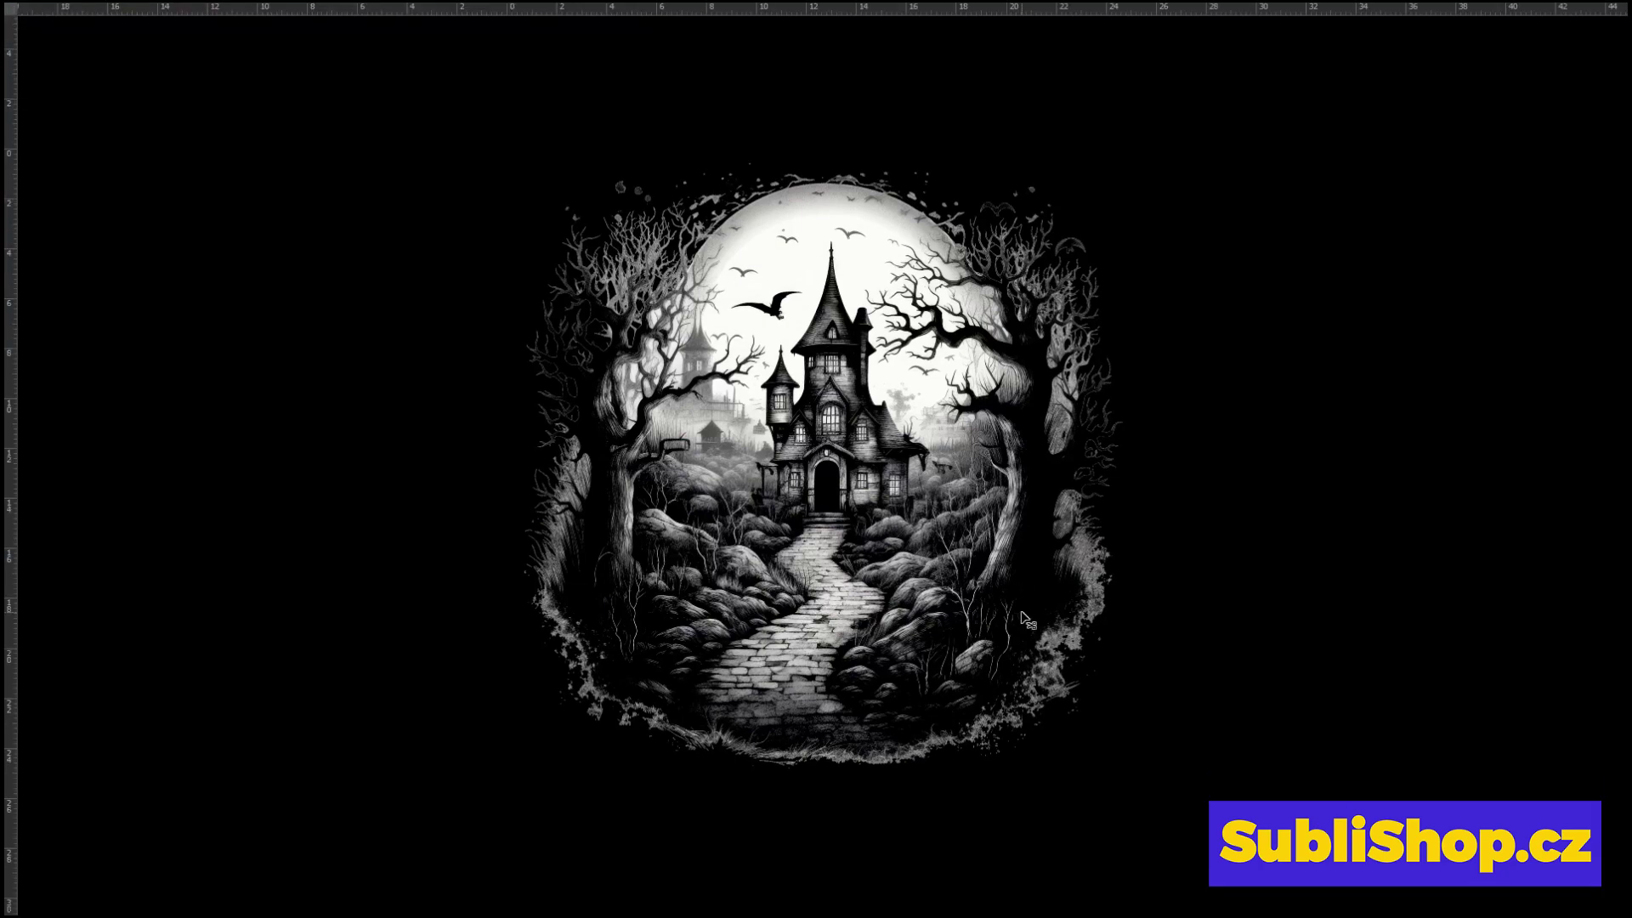
{"action": "key", "text": "ctrl+plus"}
{"action": "key", "text": "ctrl+plus"}
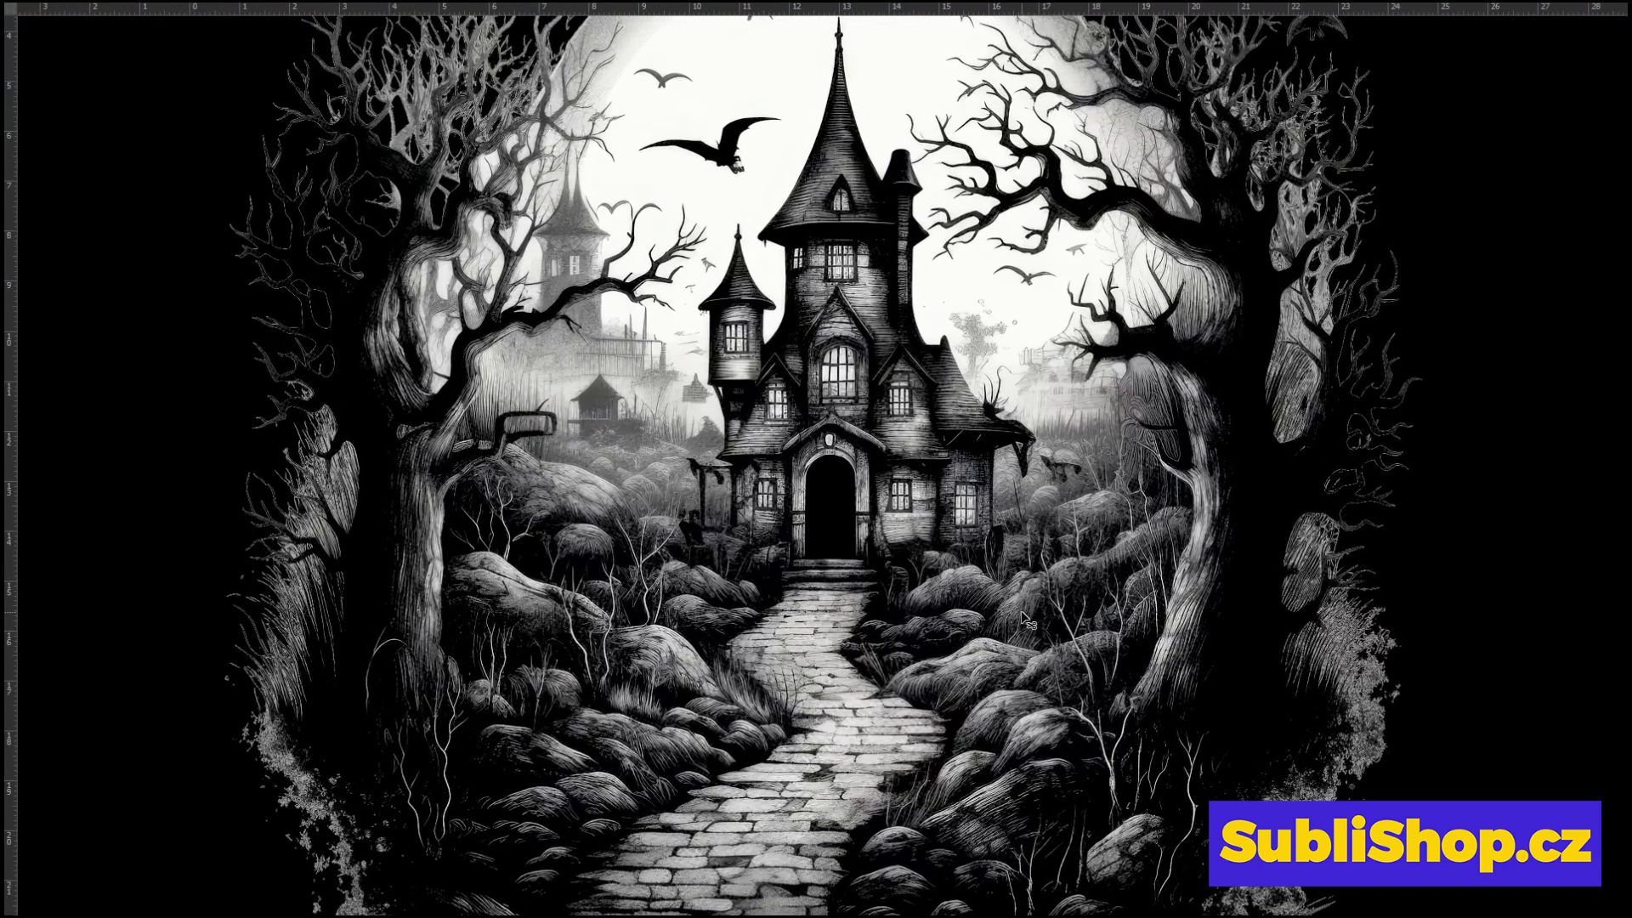
{"action": "key", "text": "ctrl+minus"}
{"action": "key", "text": "ctrl+plus"}
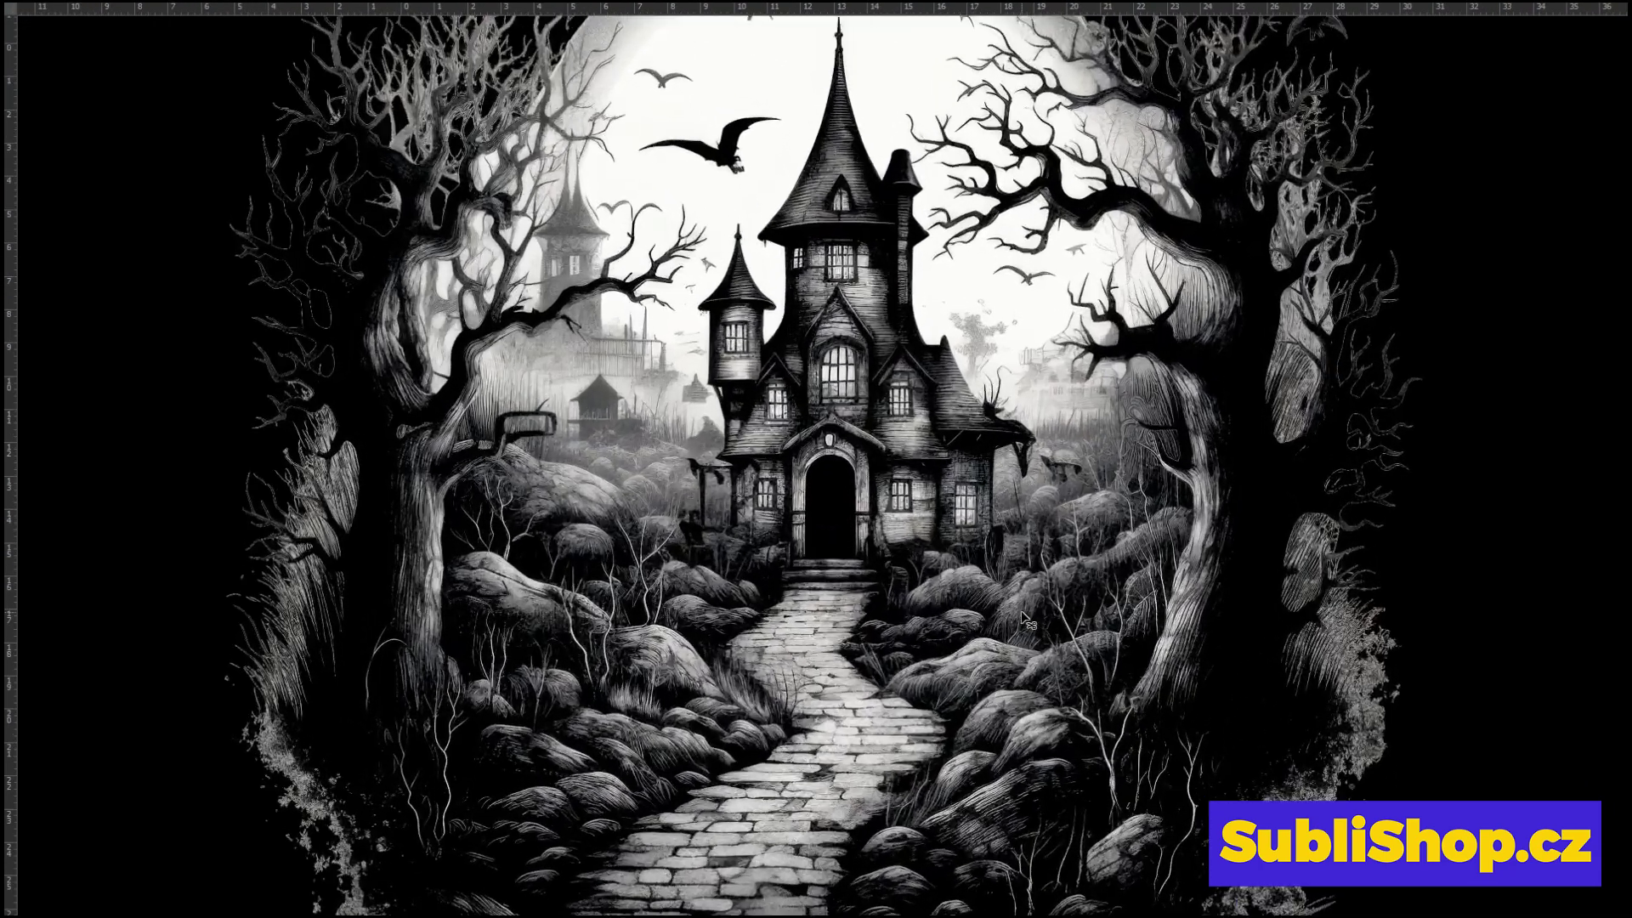
{"action": "key", "text": "ctrl+plus"}
{"action": "scroll", "coordinate": [1073, 582], "scroll_direction": "right", "scroll_amount": 3}
{"action": "scroll", "coordinate": [1072, 582], "scroll_direction": "right", "scroll_amount": 5}
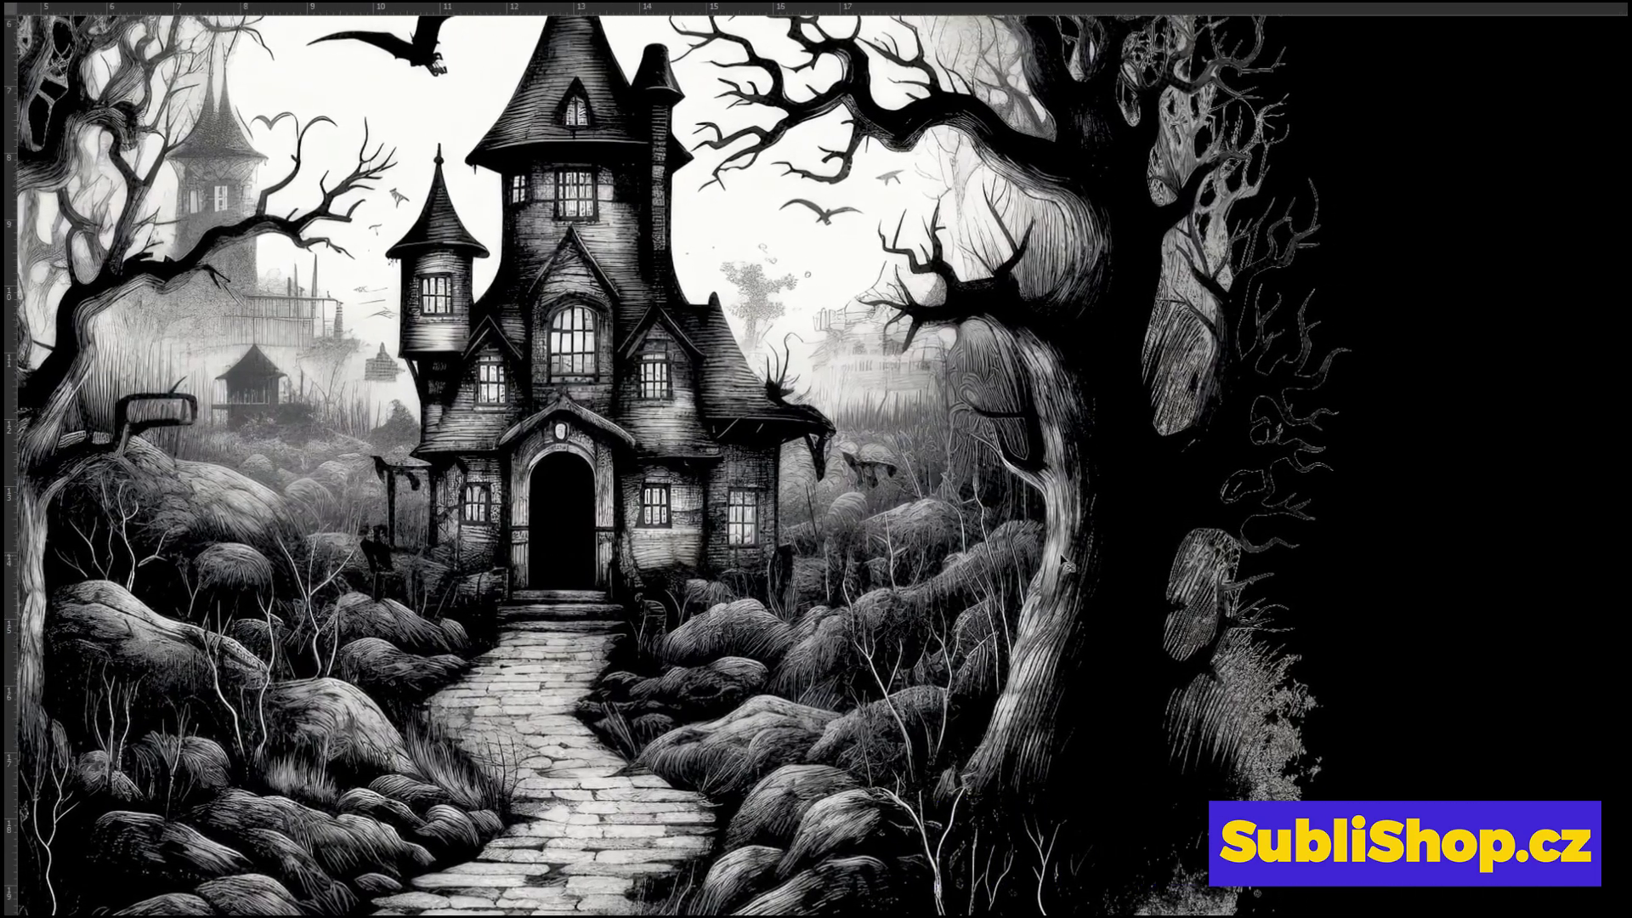
{"action": "key", "text": "ctrl+plus"}
{"action": "scroll", "coordinate": [1068, 557], "scroll_direction": "right", "scroll_amount": 4}
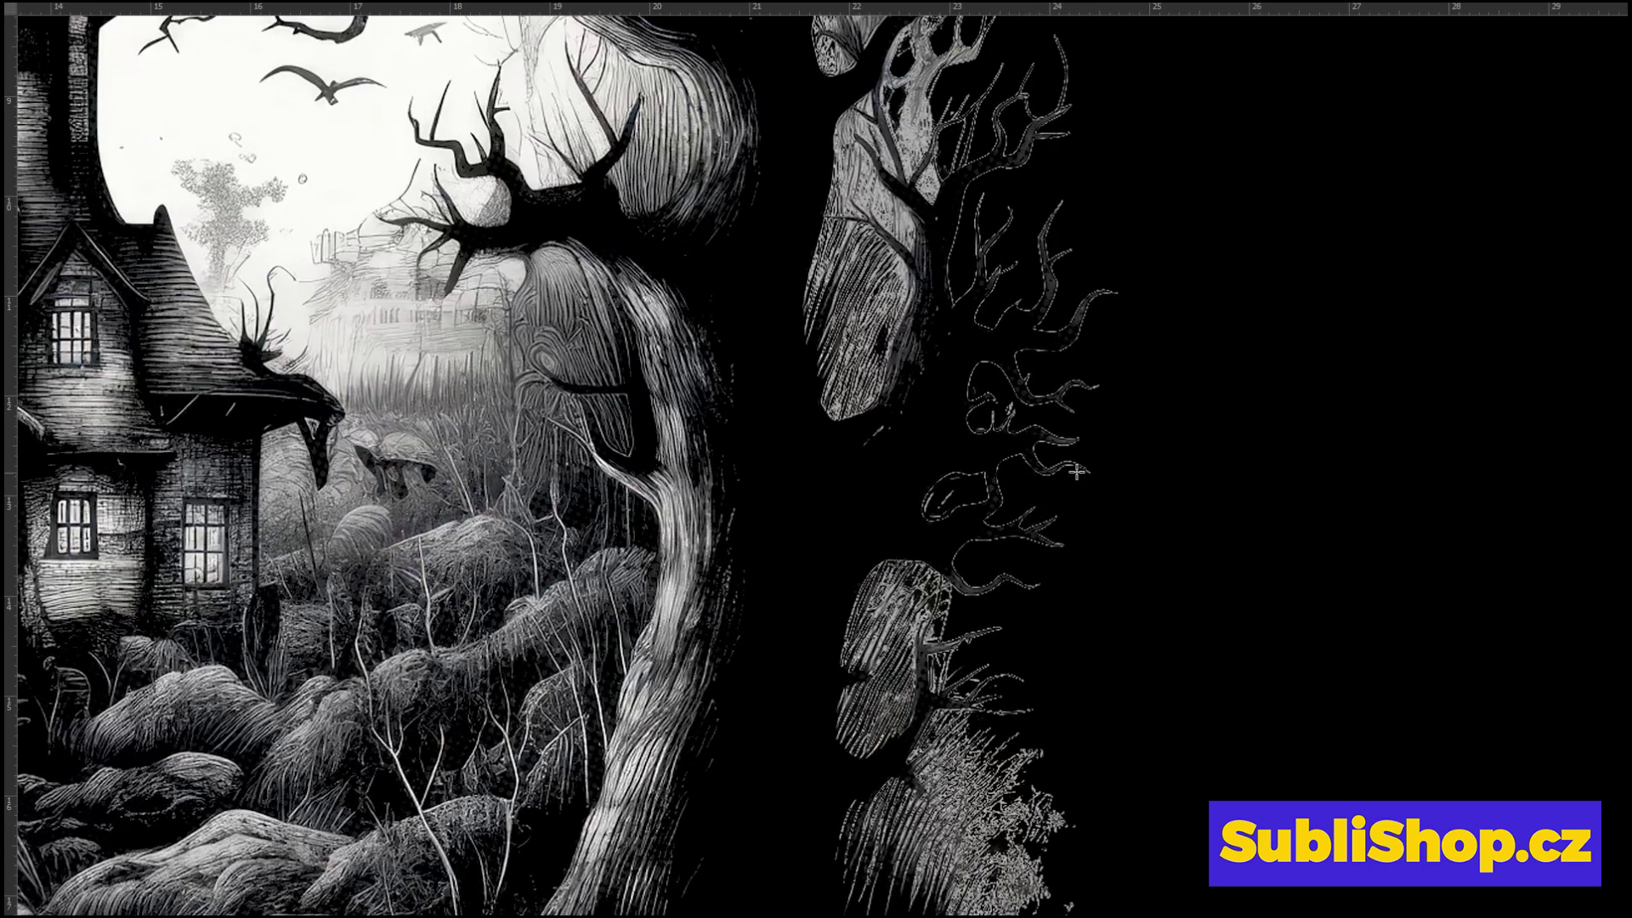
{"action": "scroll", "coordinate": [1062, 312], "scroll_direction": "up", "scroll_amount": 4}
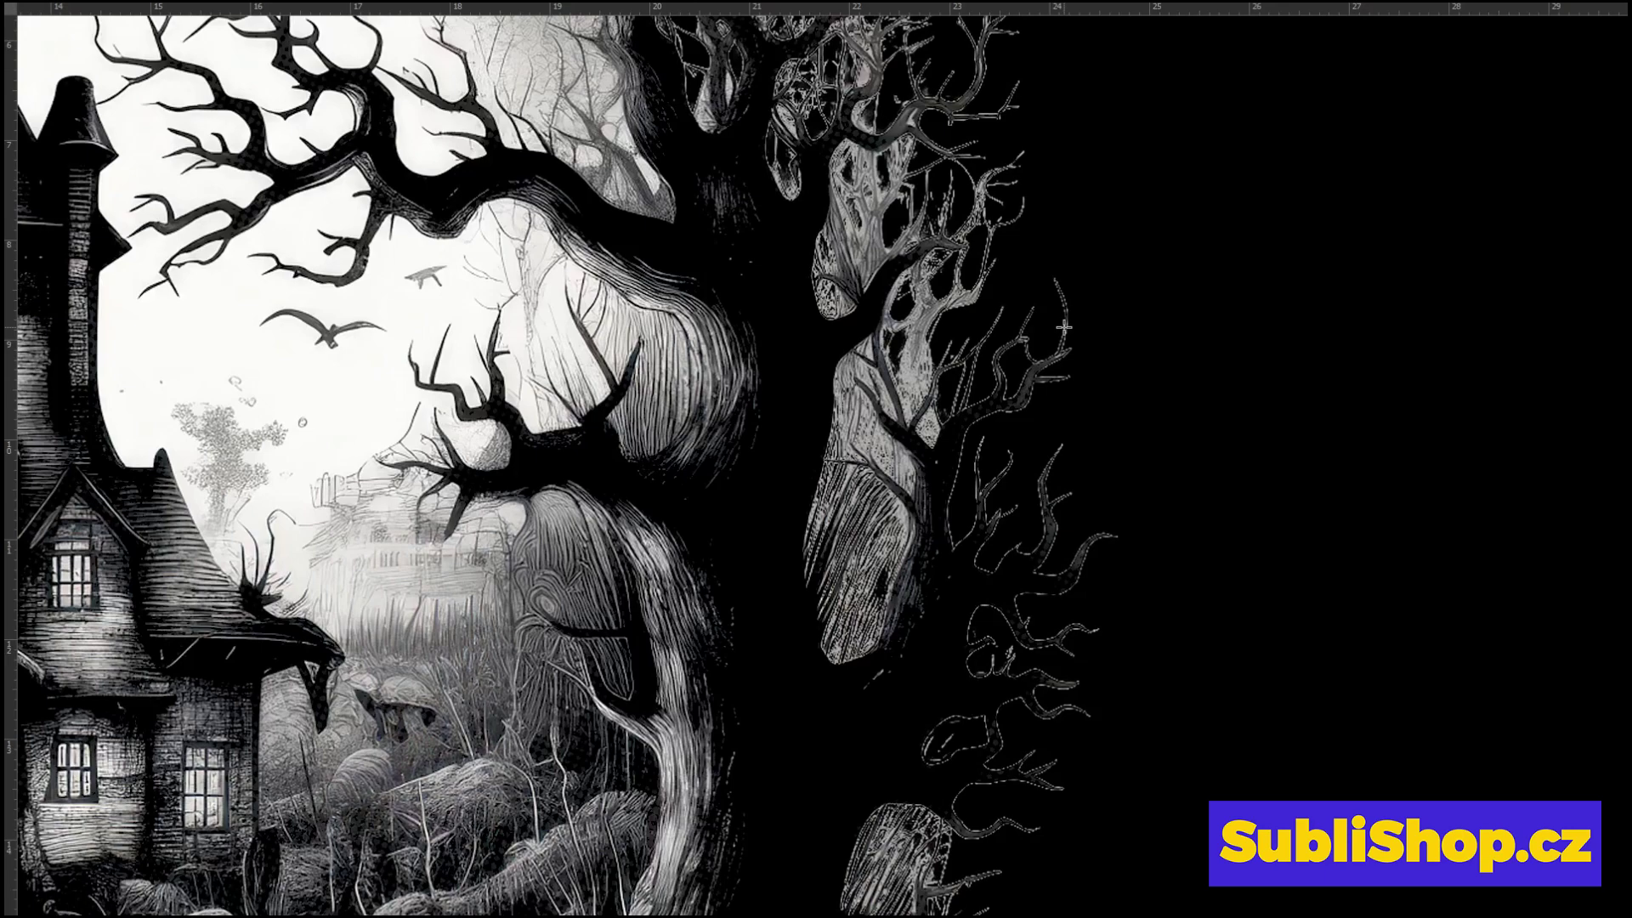
{"action": "scroll", "coordinate": [1063, 327], "scroll_direction": "down", "scroll_amount": 5}
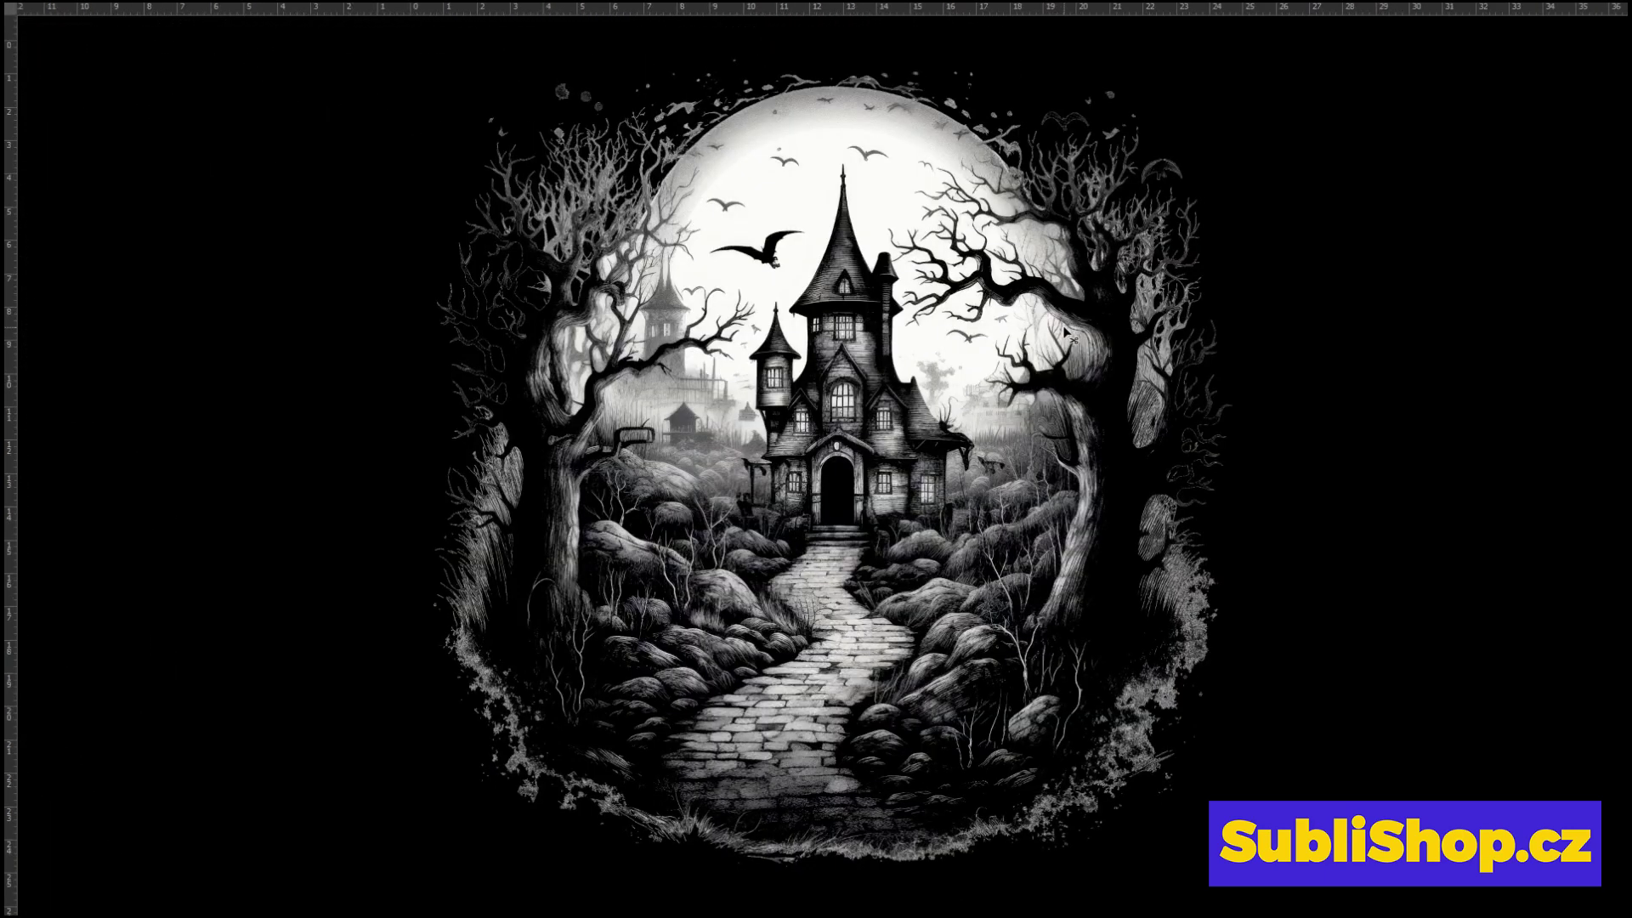
Step: Examine the left-hand tree's trunk and branches up close, view the whole artwork again, and leave full-screen mode
{"action": "scroll", "coordinate": [1066, 330], "scroll_direction": "up", "scroll_amount": 5}
{"action": "scroll", "coordinate": [7, 471], "scroll_direction": "left", "scroll_amount": 4}
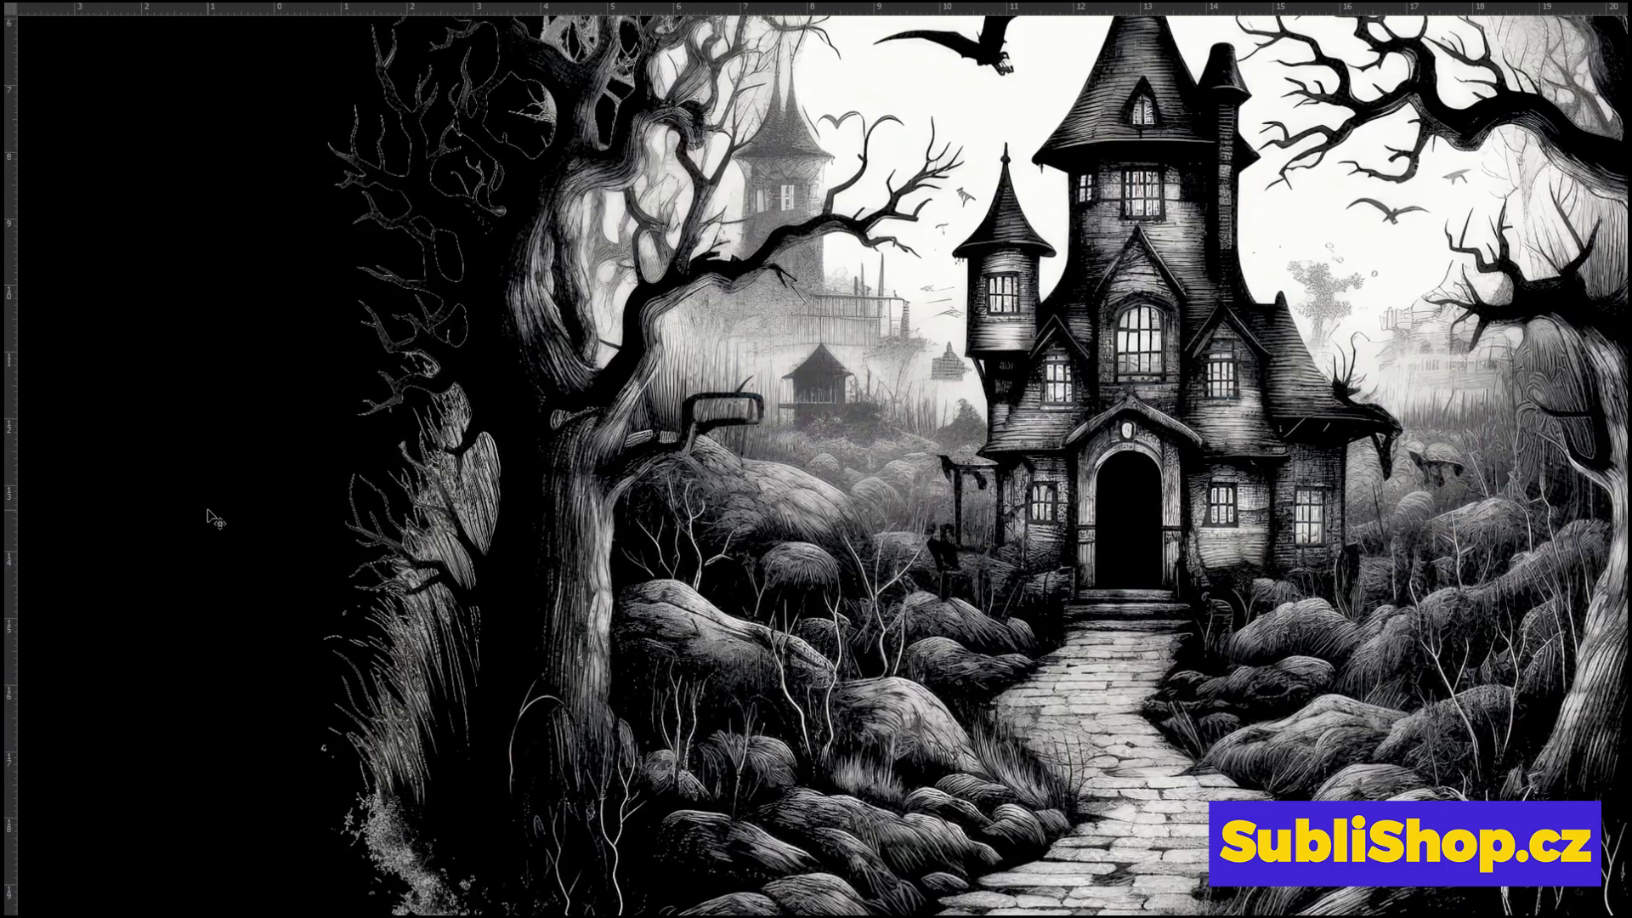
{"action": "scroll", "coordinate": [208, 517], "scroll_direction": "up", "scroll_amount": 5}
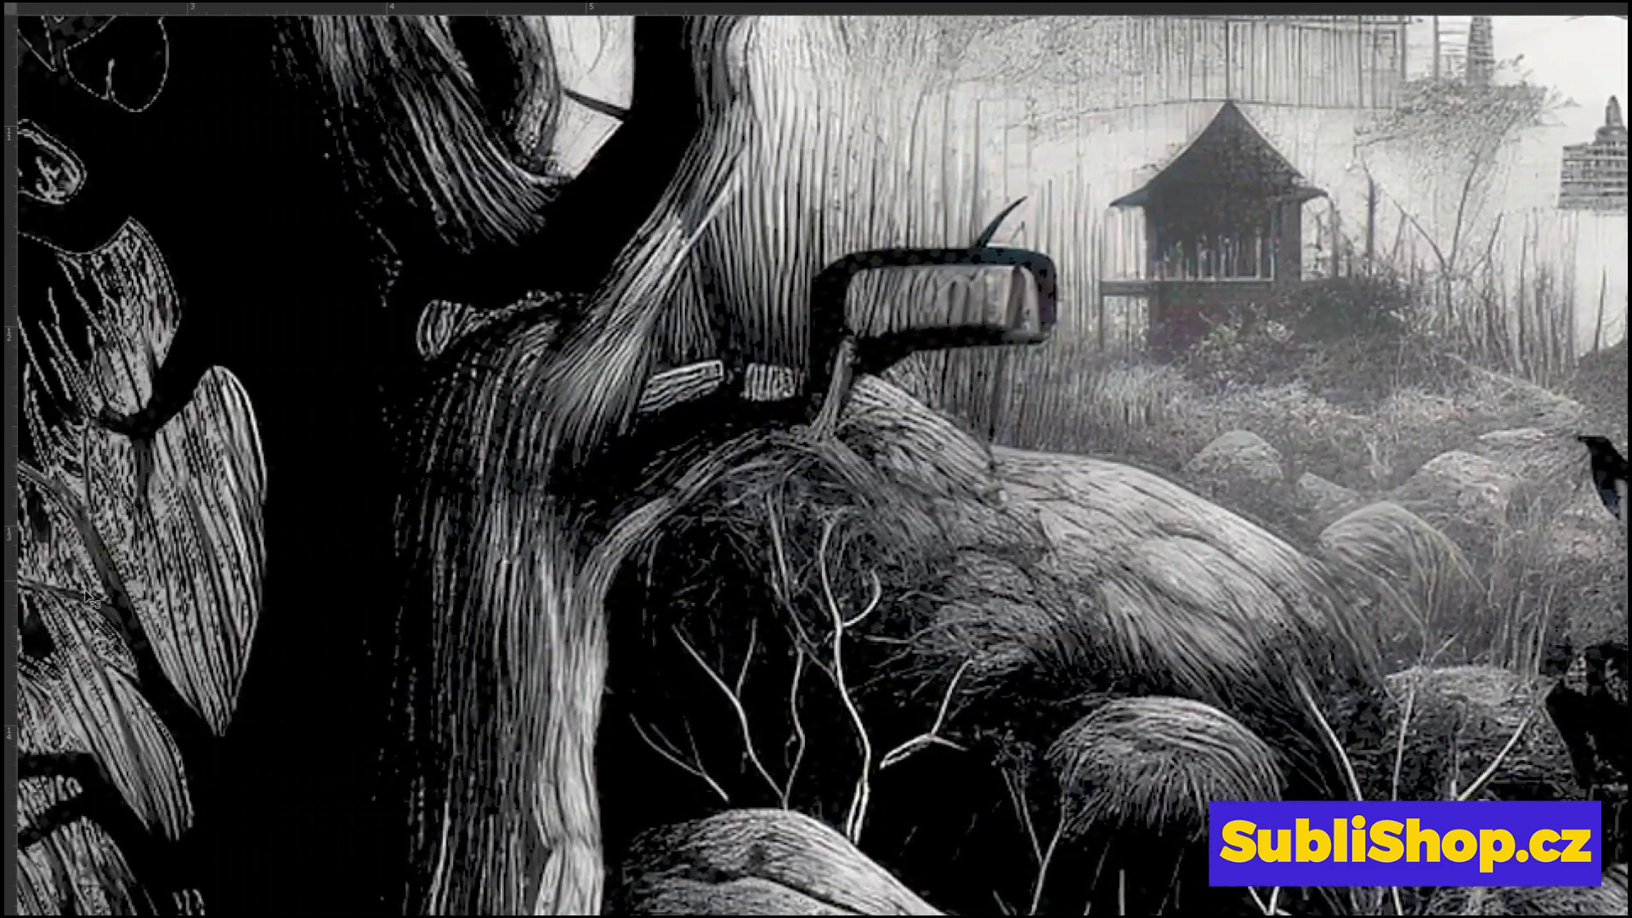
{"action": "scroll", "coordinate": [89, 599], "scroll_direction": "left", "scroll_amount": 6}
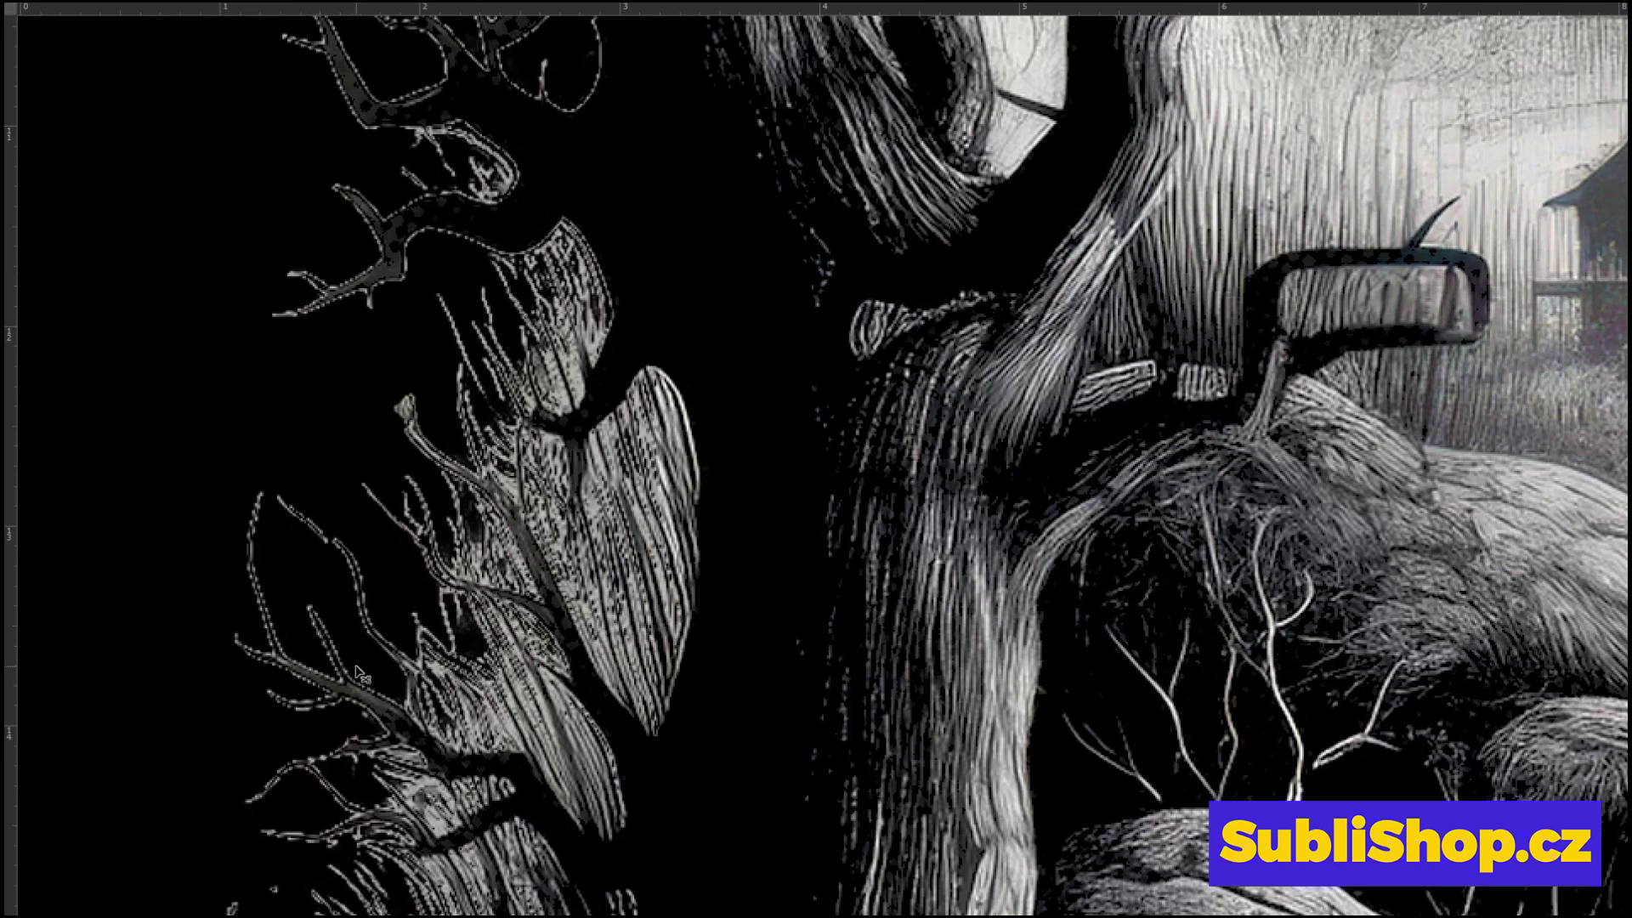
{"action": "key", "text": "ctrl+0"}
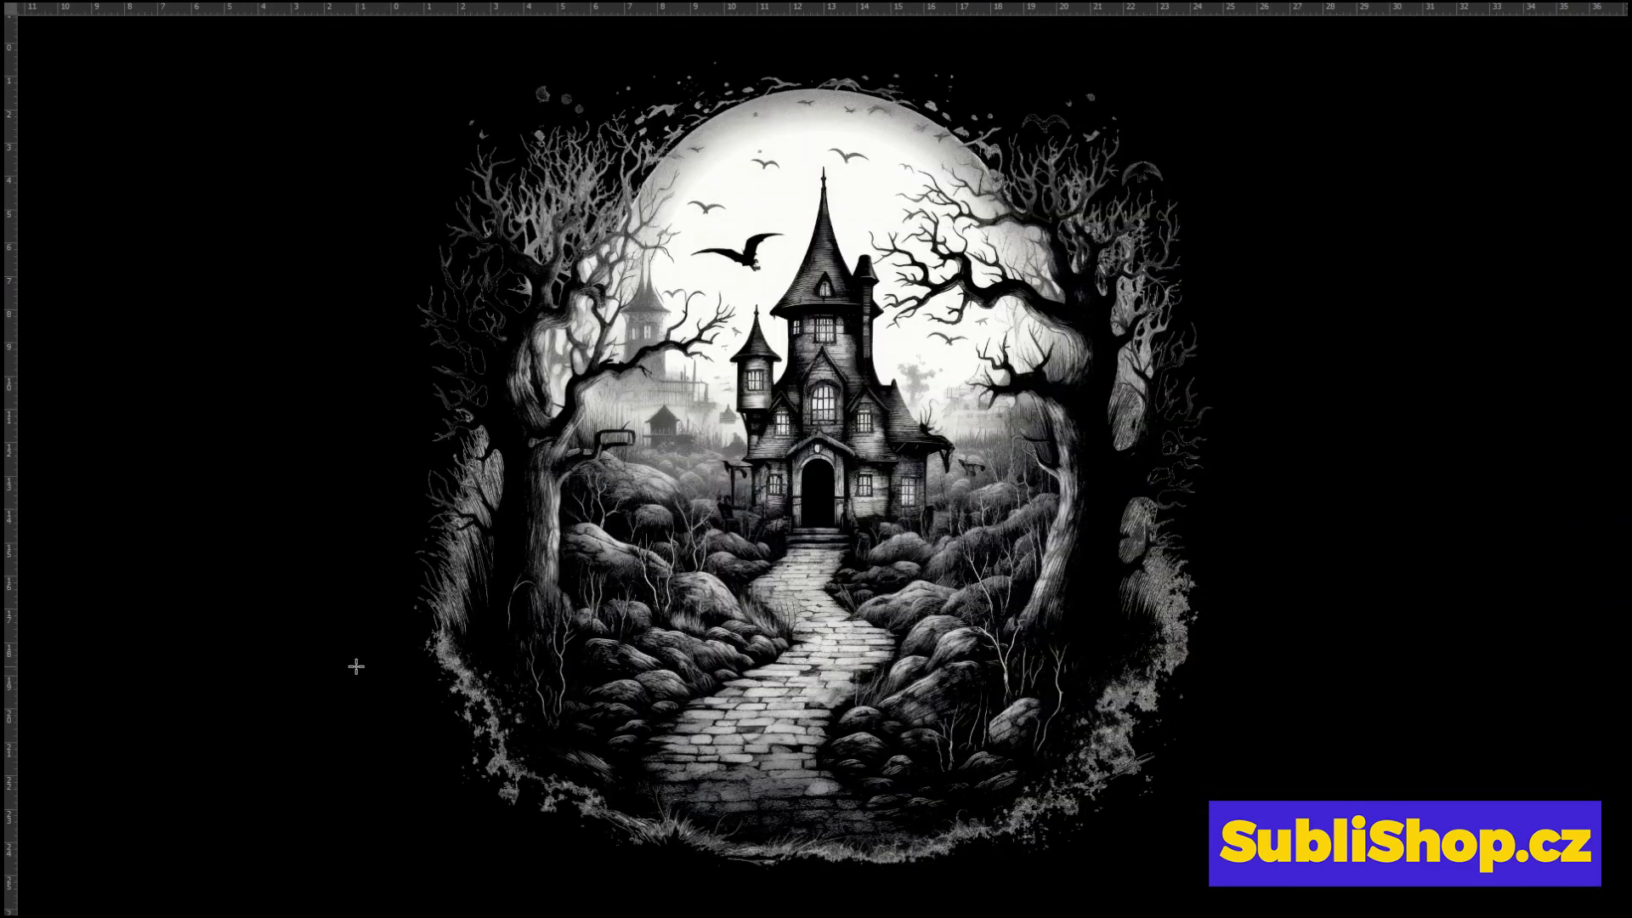
{"action": "key", "text": "f"}
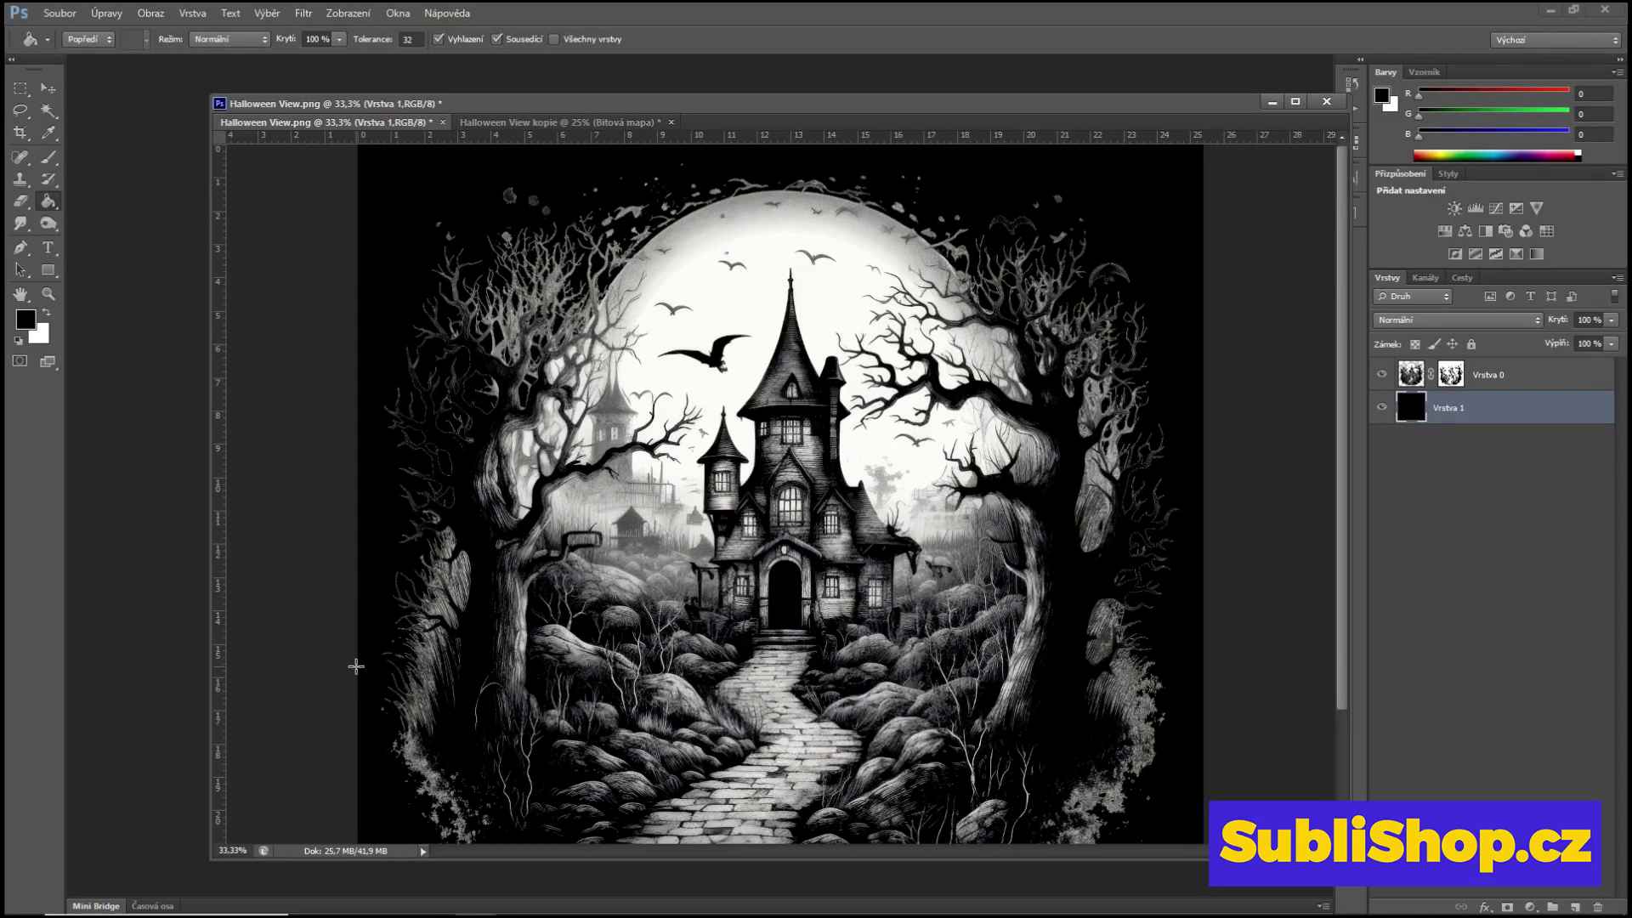
Step: Compare the artwork with and without the black background layer, leaving that layer hidden
{"action": "left_click_drag", "start_coordinate": [716, 118], "coordinate": [665, 79]}
{"action": "left_click", "coordinate": [1382, 408]}
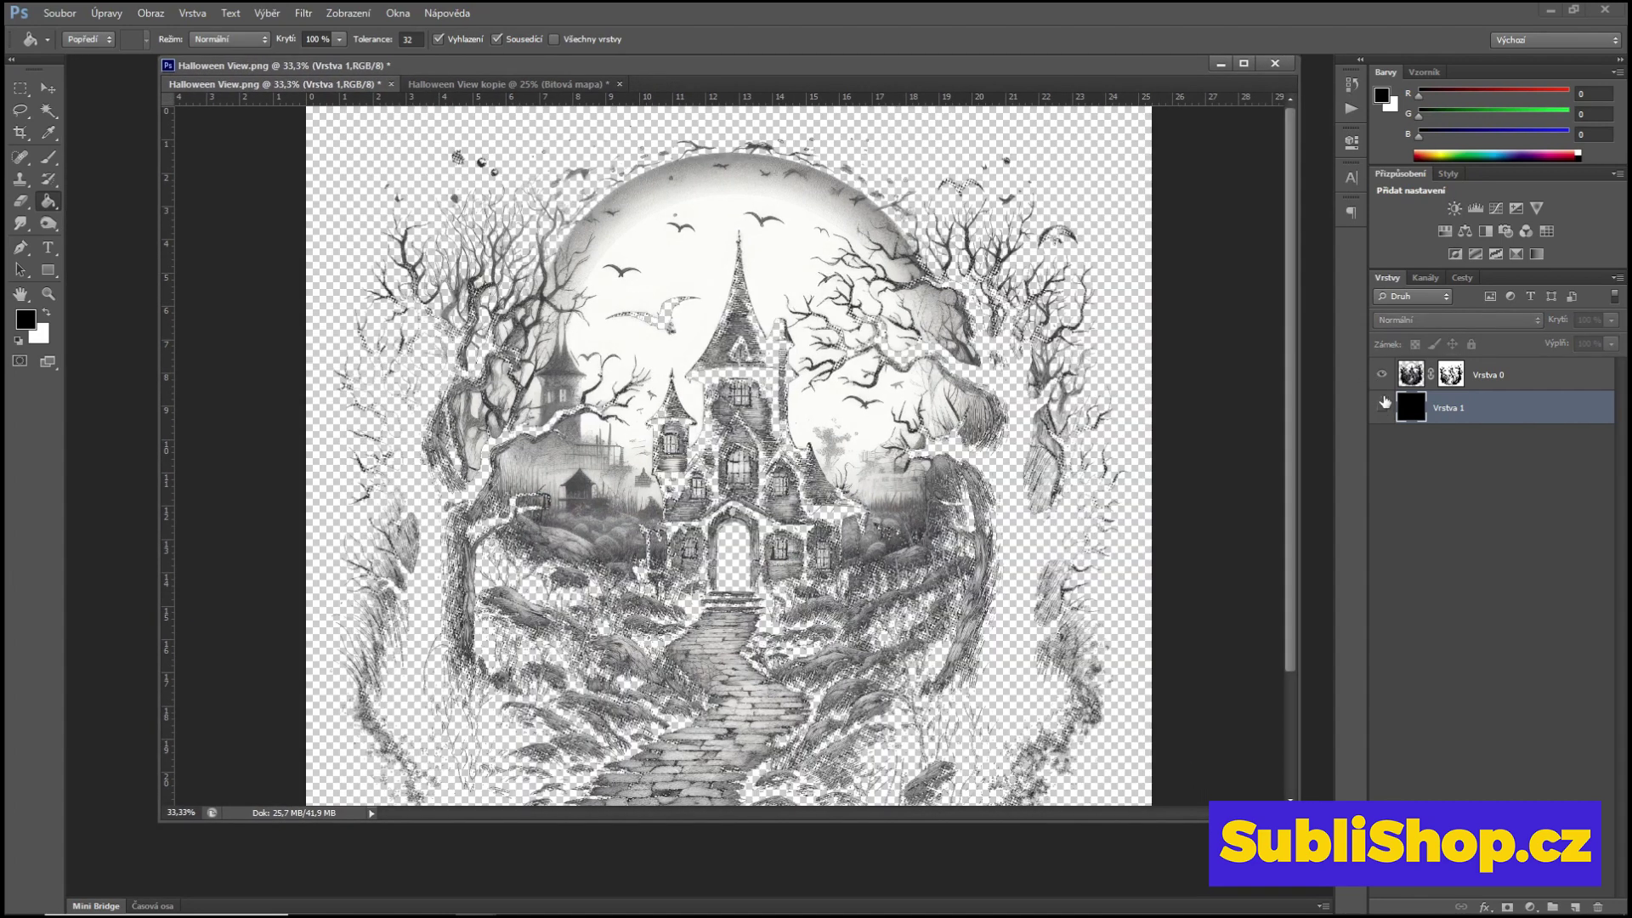
{"action": "left_click", "coordinate": [1382, 409]}
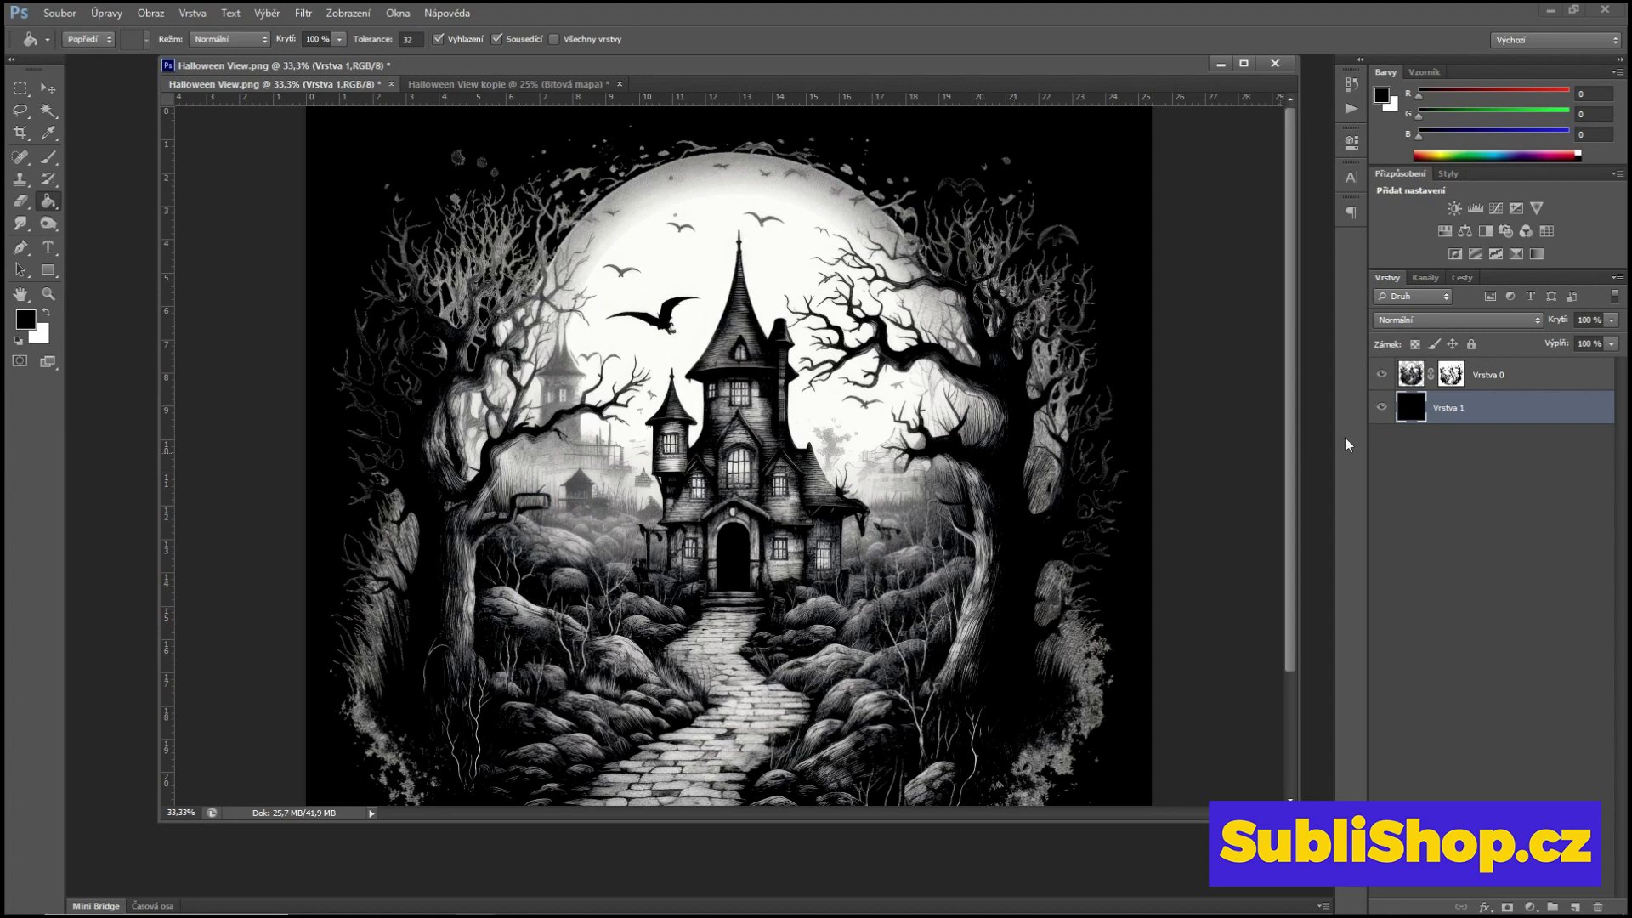
{"action": "left_click", "coordinate": [1382, 409]}
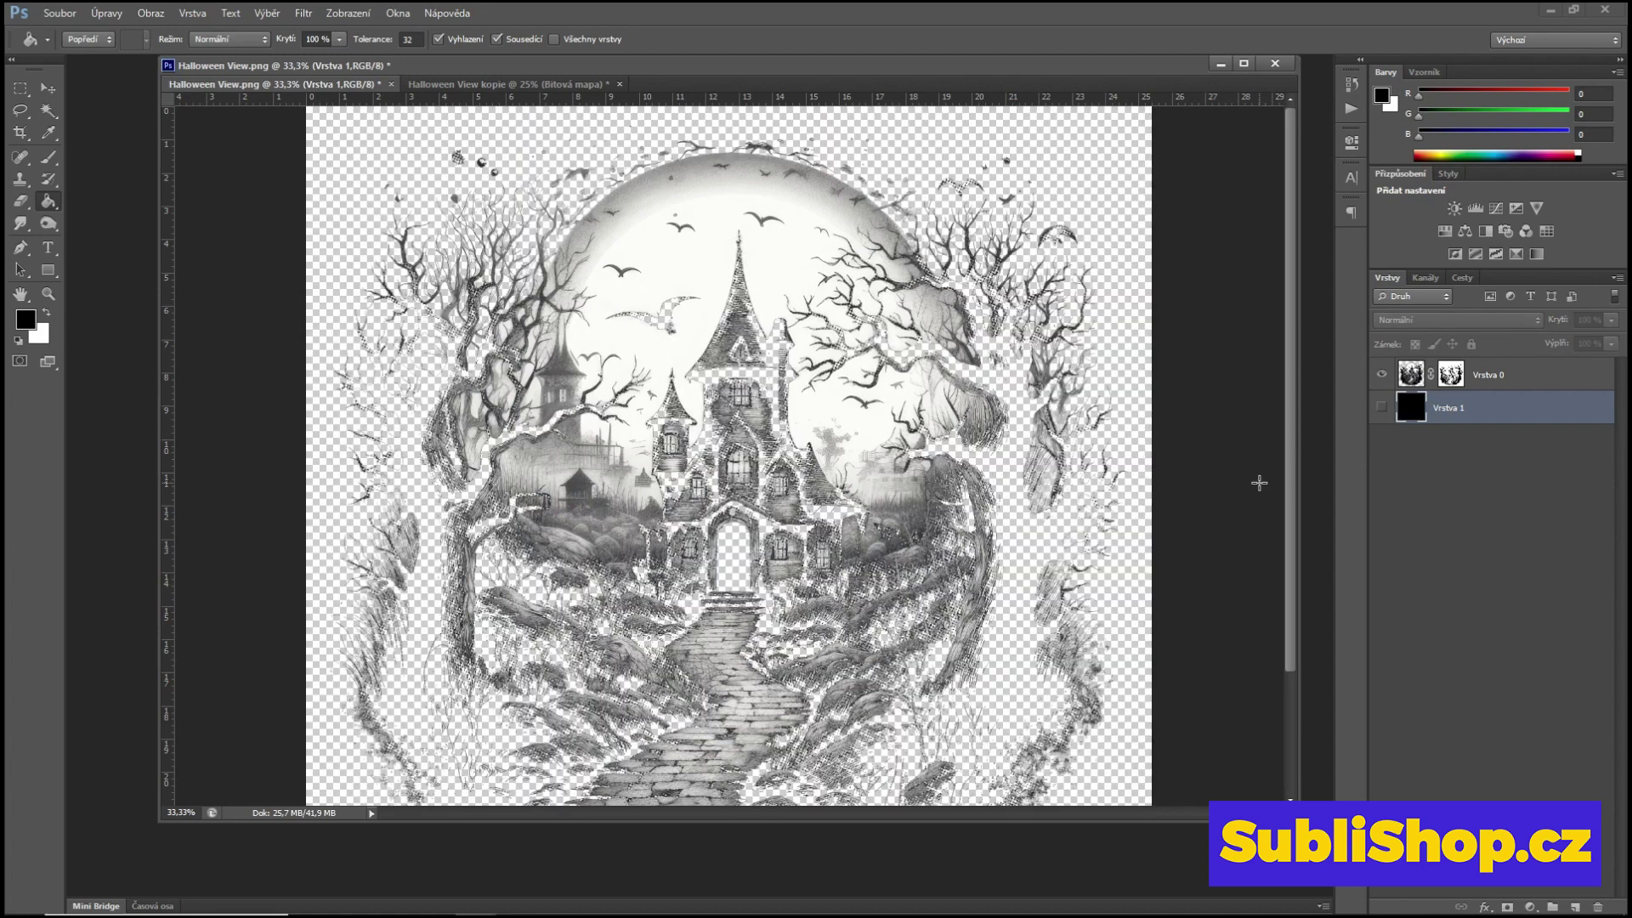